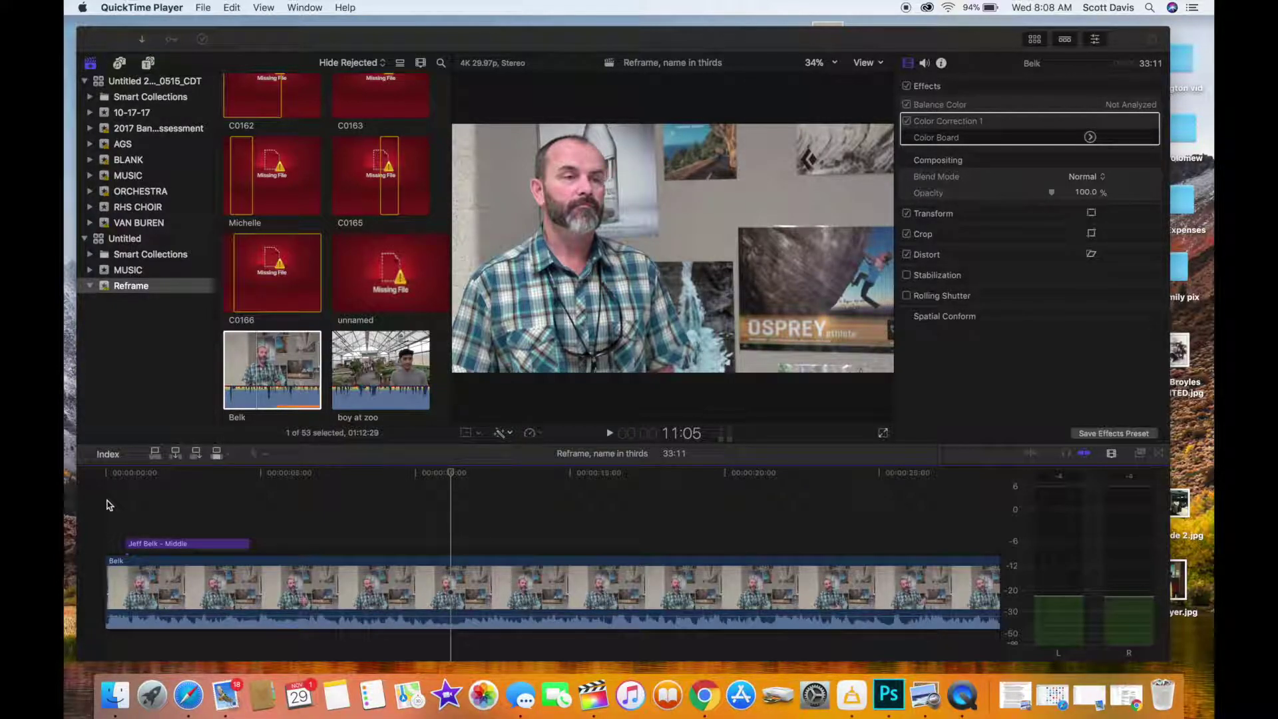
Cut out the 11:07–16:27 section from the middle of the Belk interview clip.
click(107, 505)
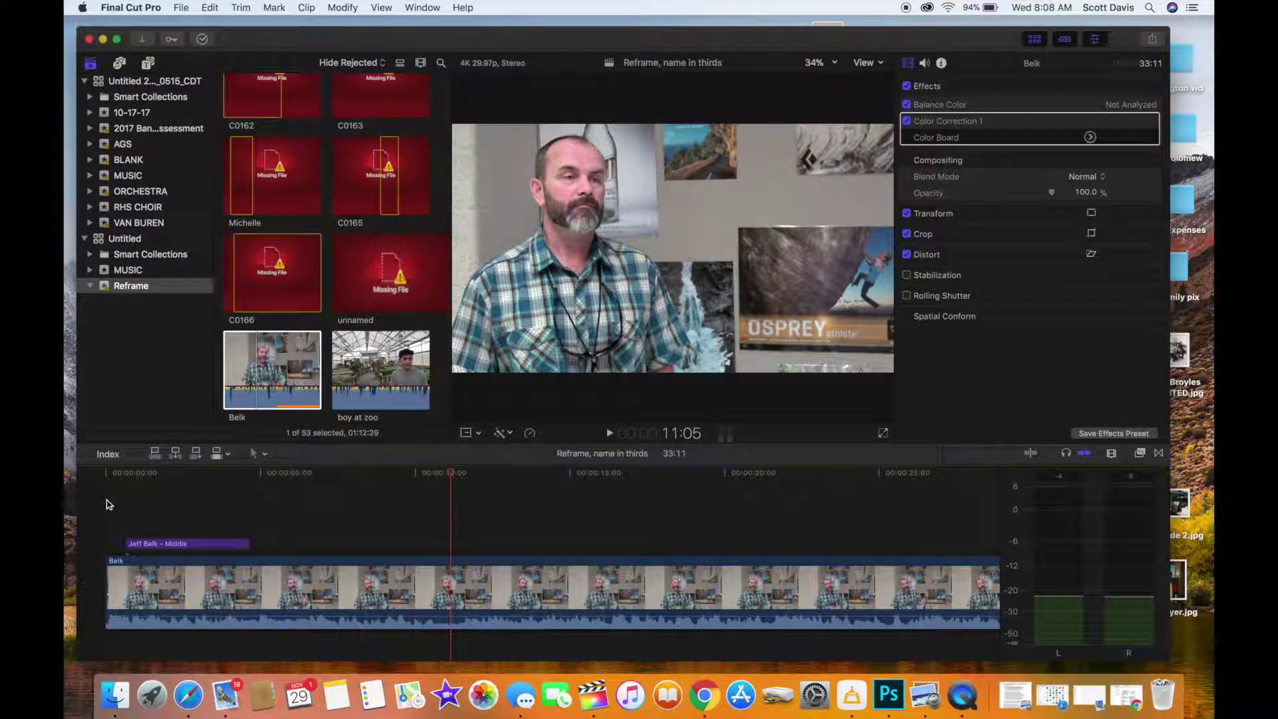
click(117, 496)
key(space)
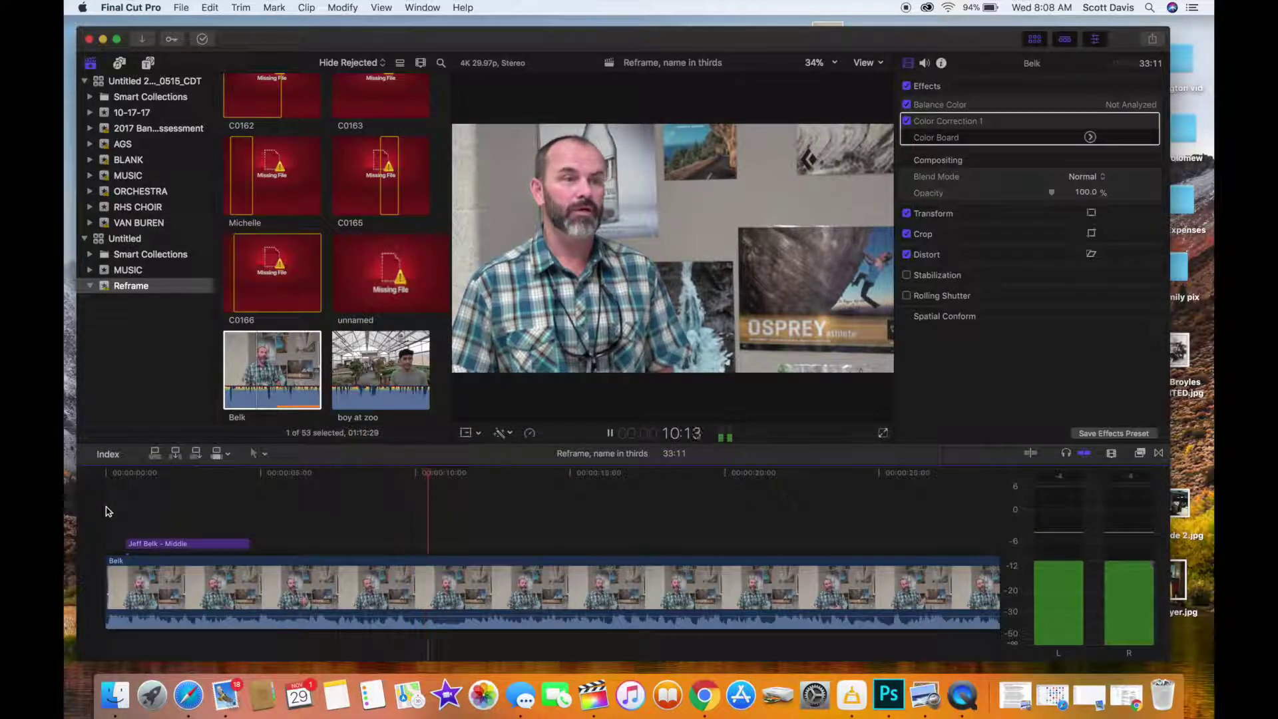
key(space)
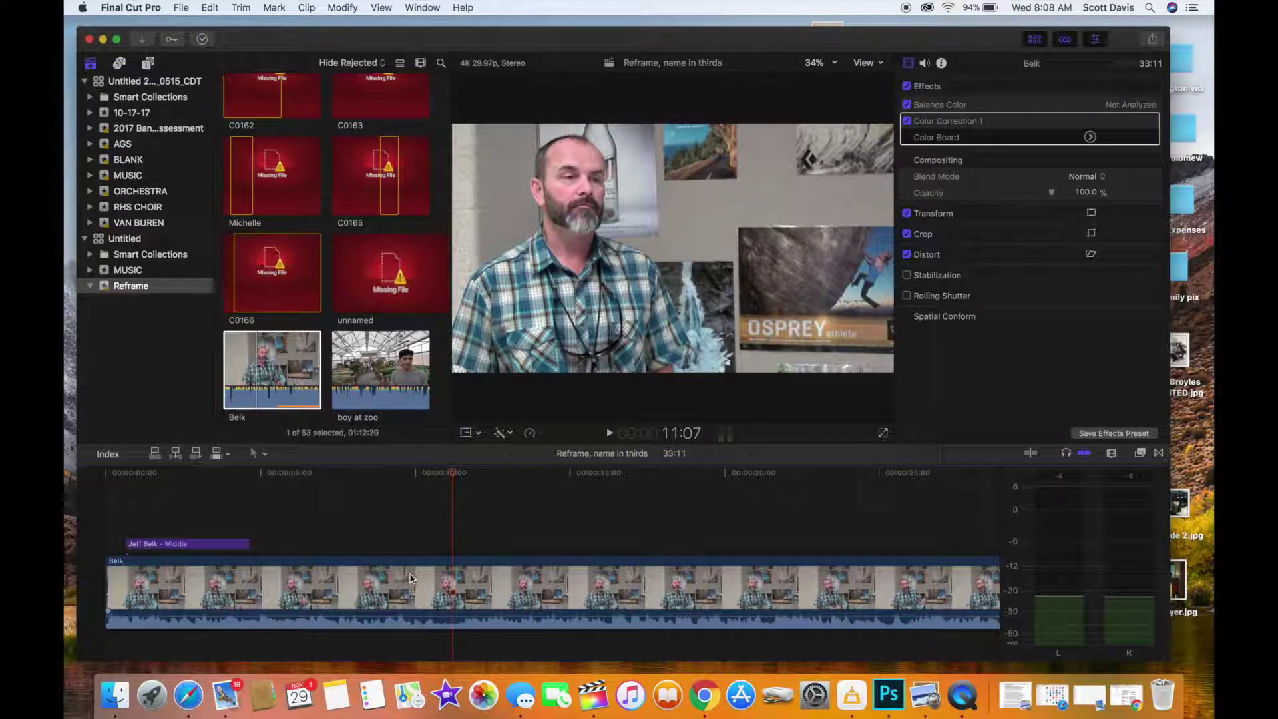
click(456, 576)
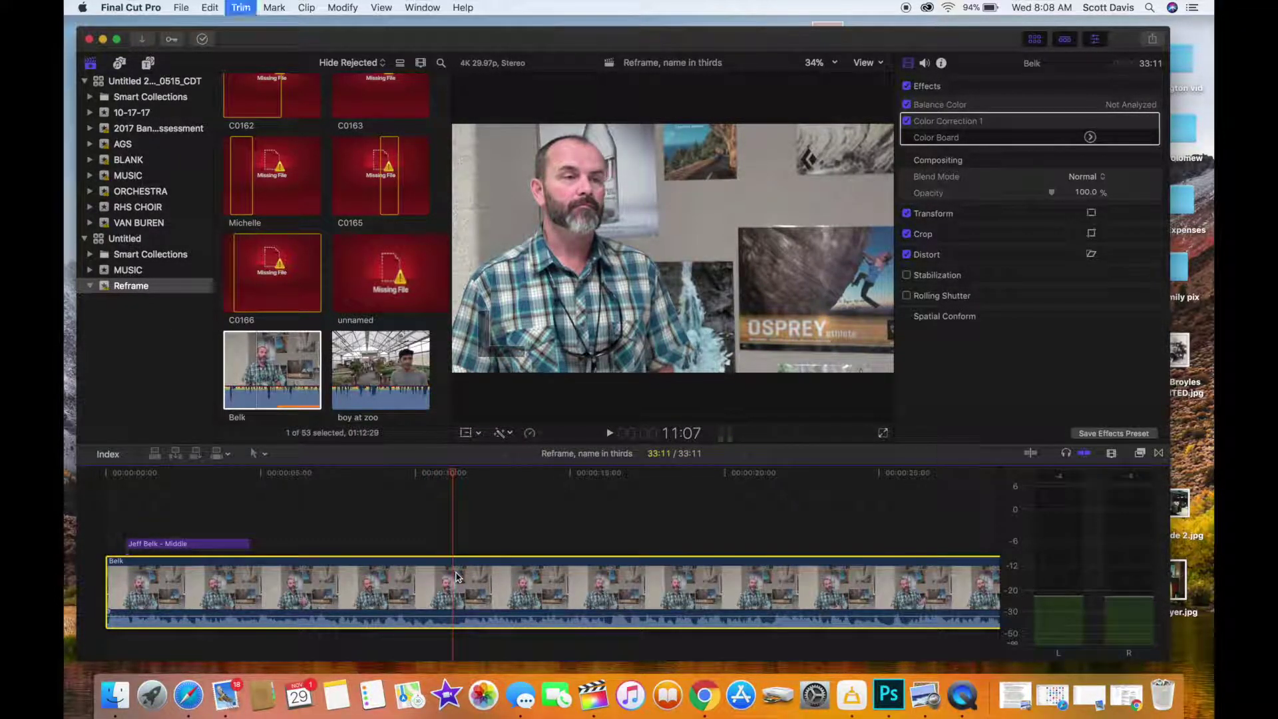
key(super+b)
key(space)
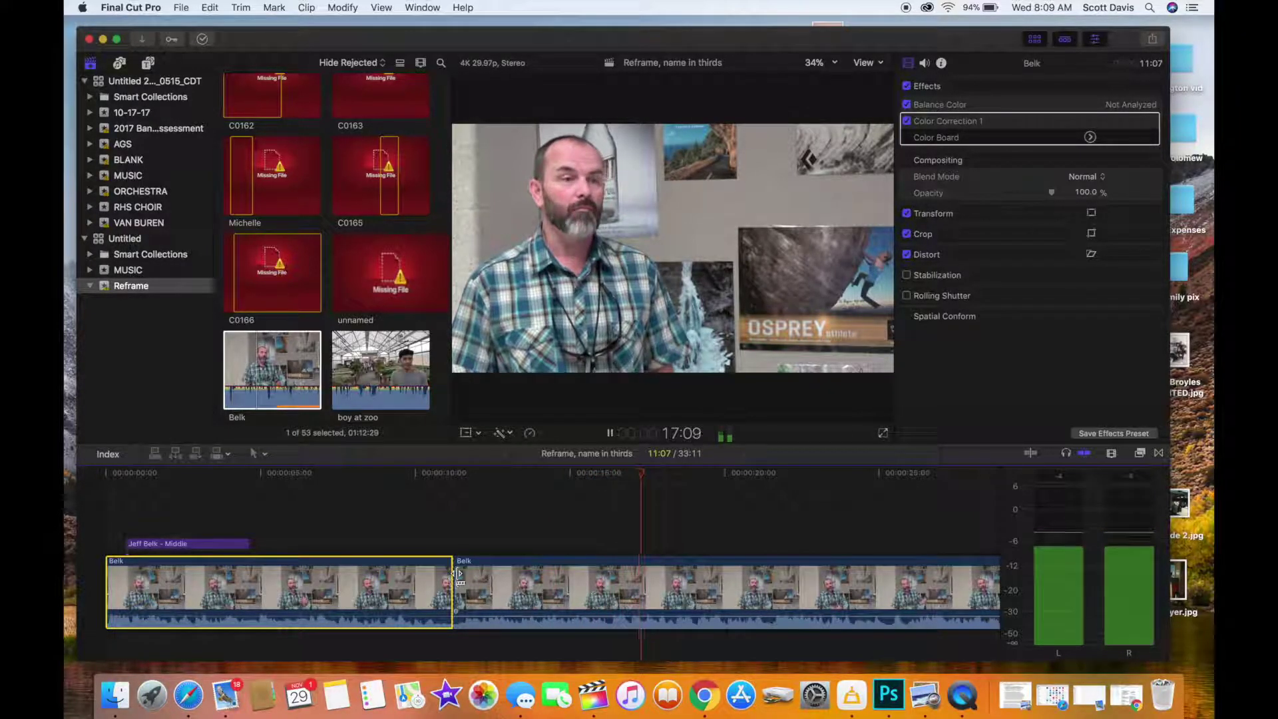
key(space)
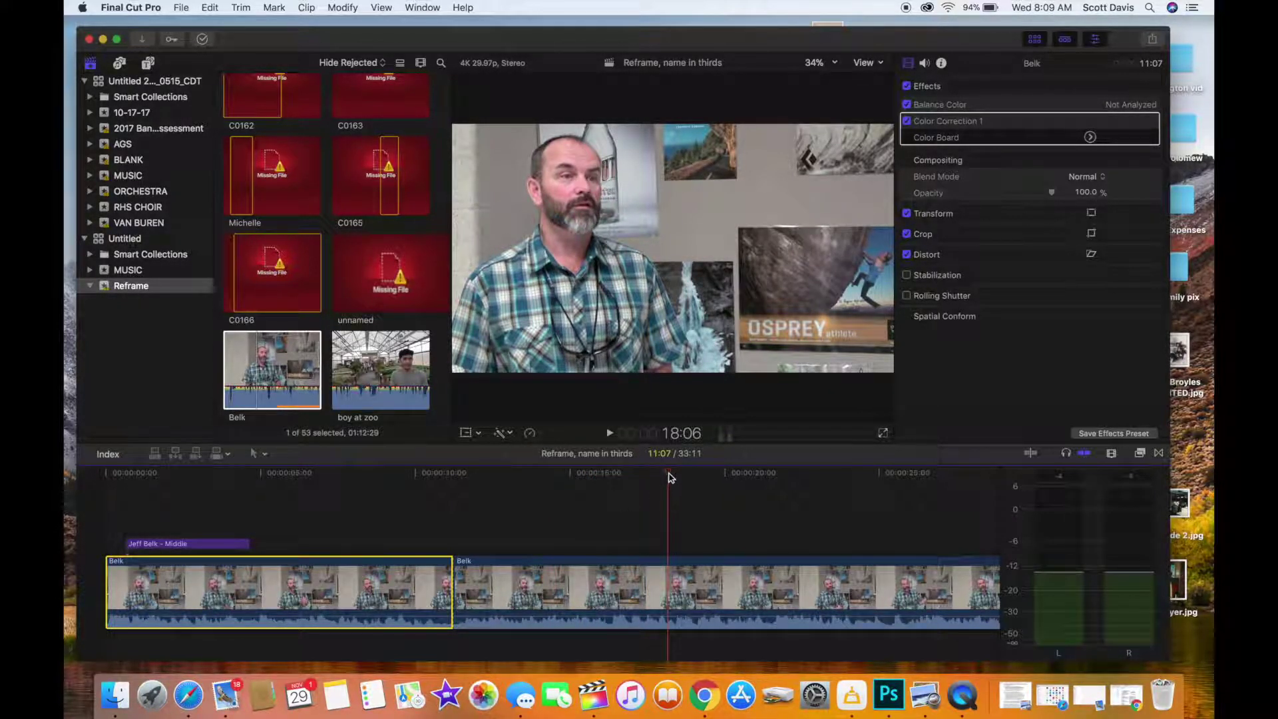
drag(671, 476, 632, 489)
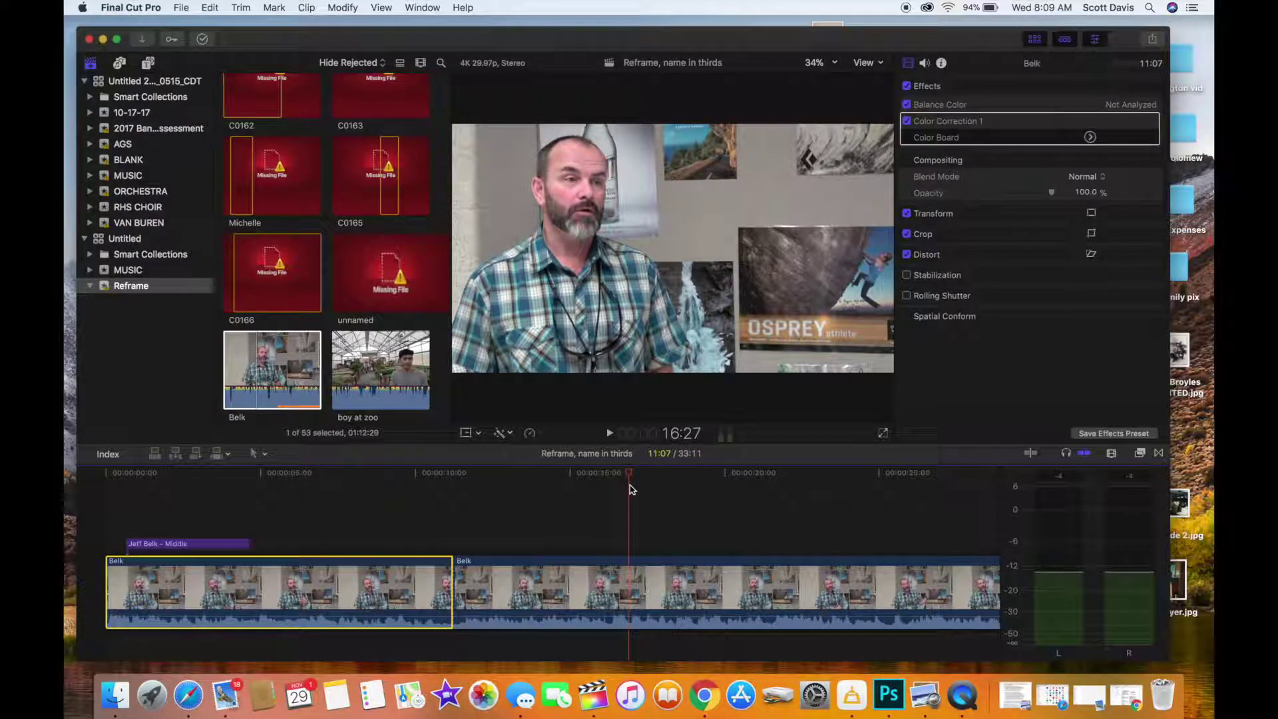
click(627, 582)
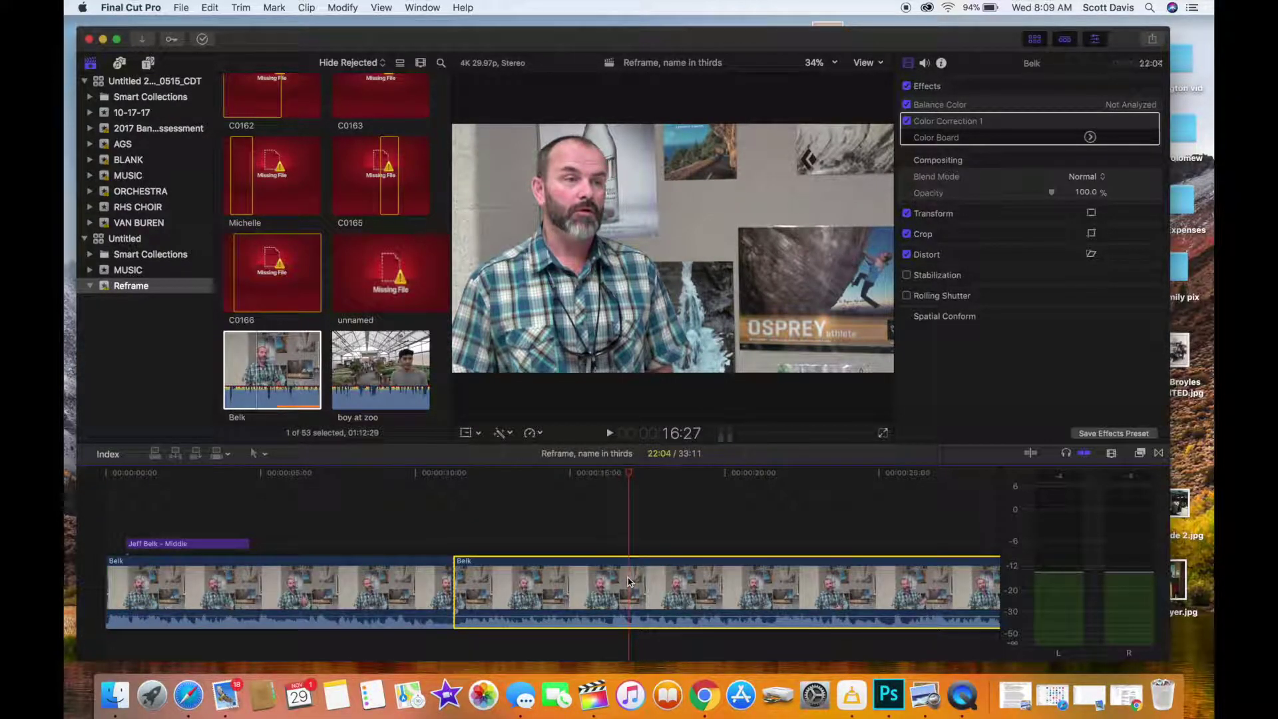
key(super+b)
key(Delete)
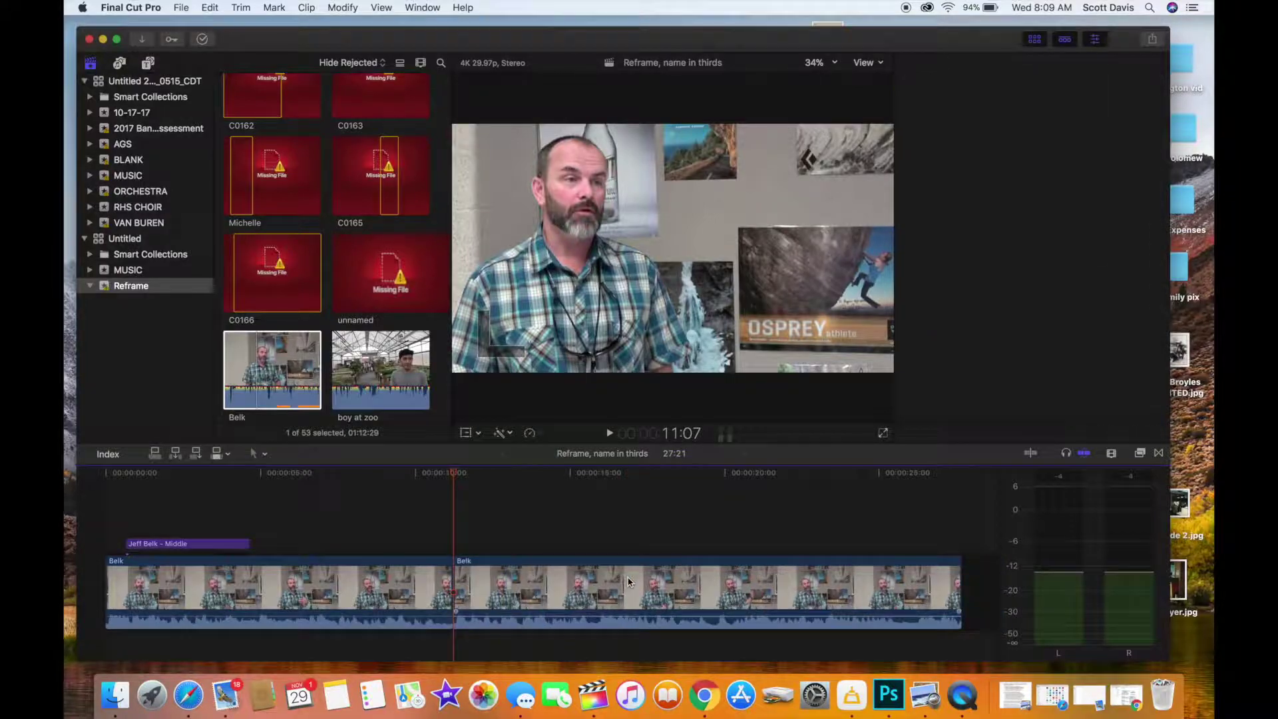
Split the Belk clip at 25:26 and delete the short trailing piece.
key(space)
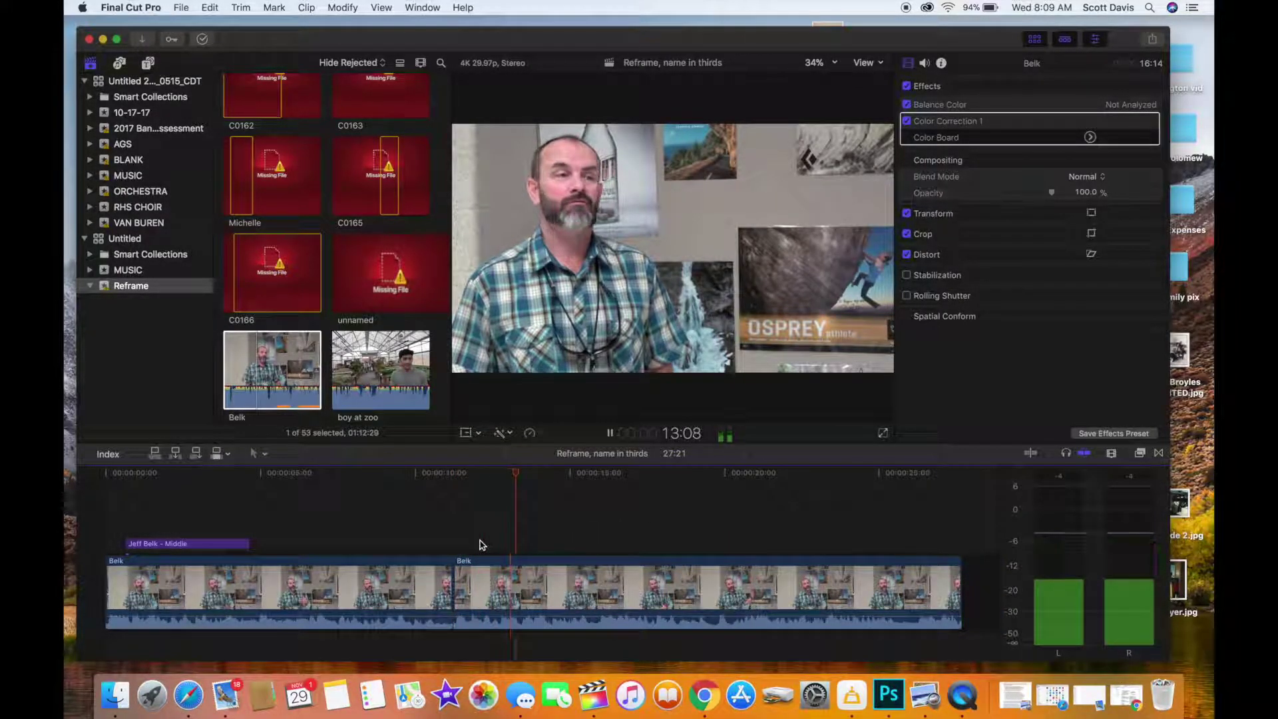
scroll(483, 545, right, 3)
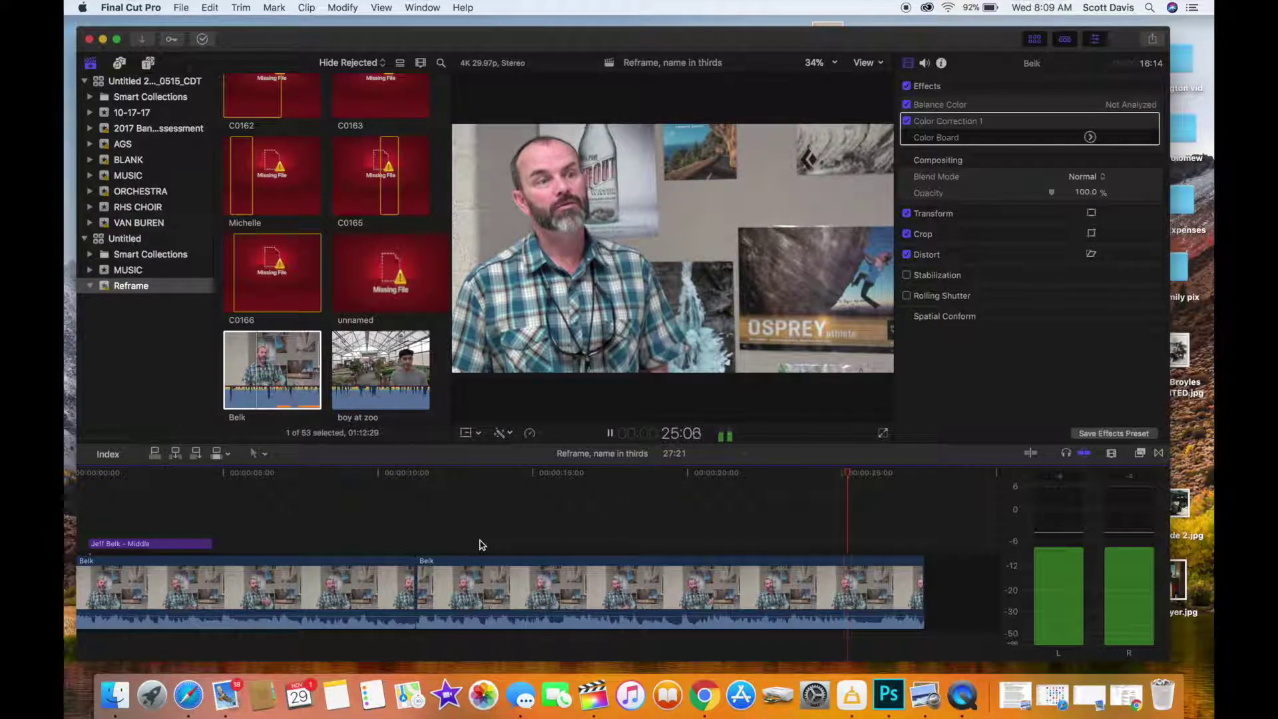
key(space)
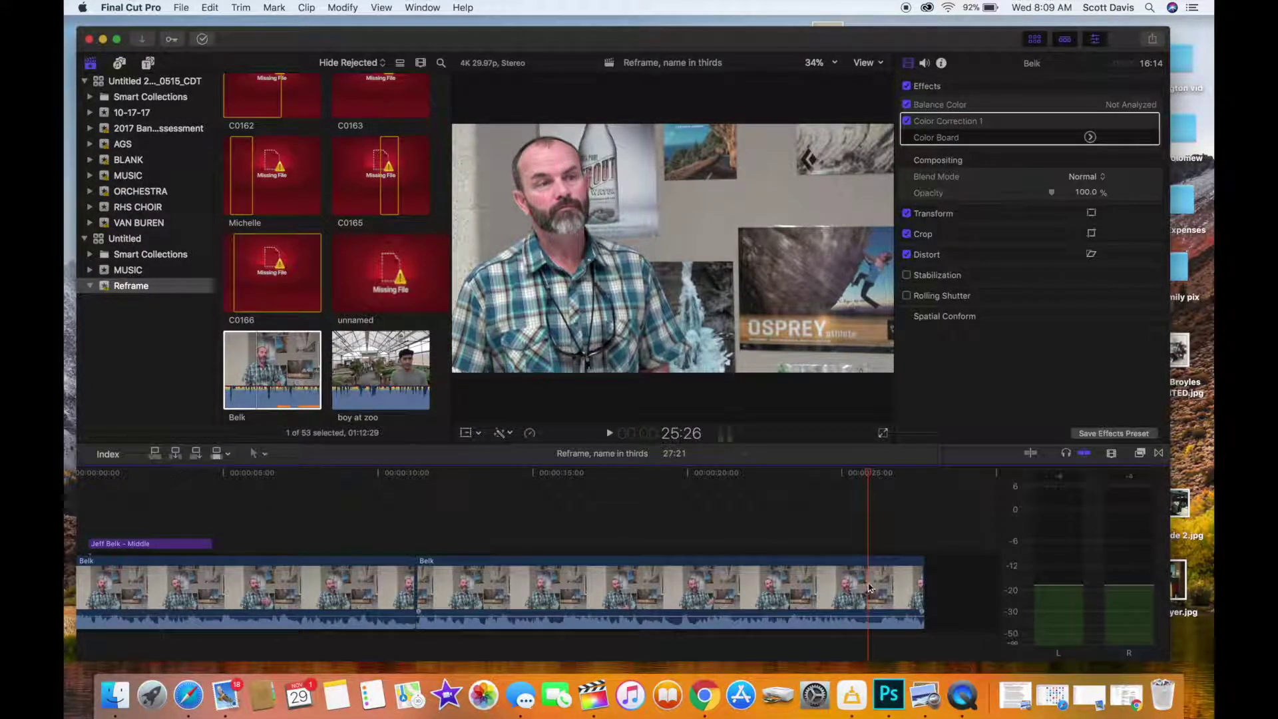
click(868, 587)
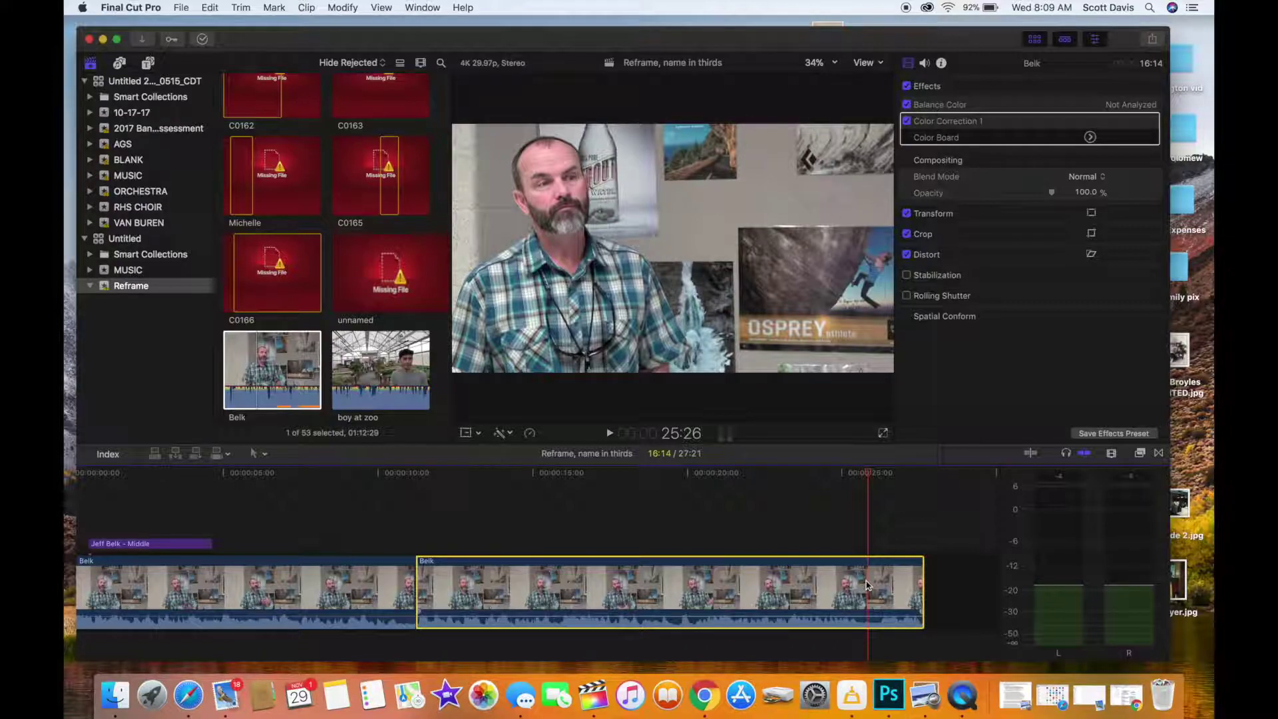
key(cmd+b)
scroll(862, 584, right, 2)
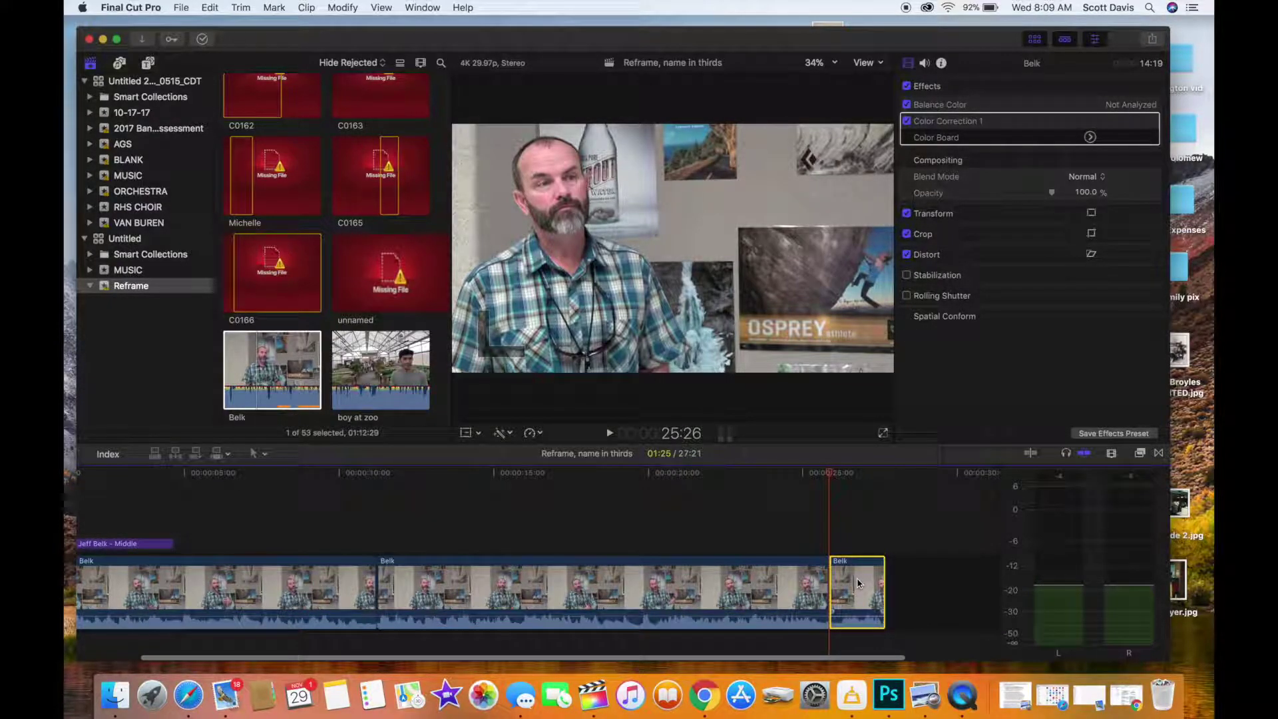
key(Delete)
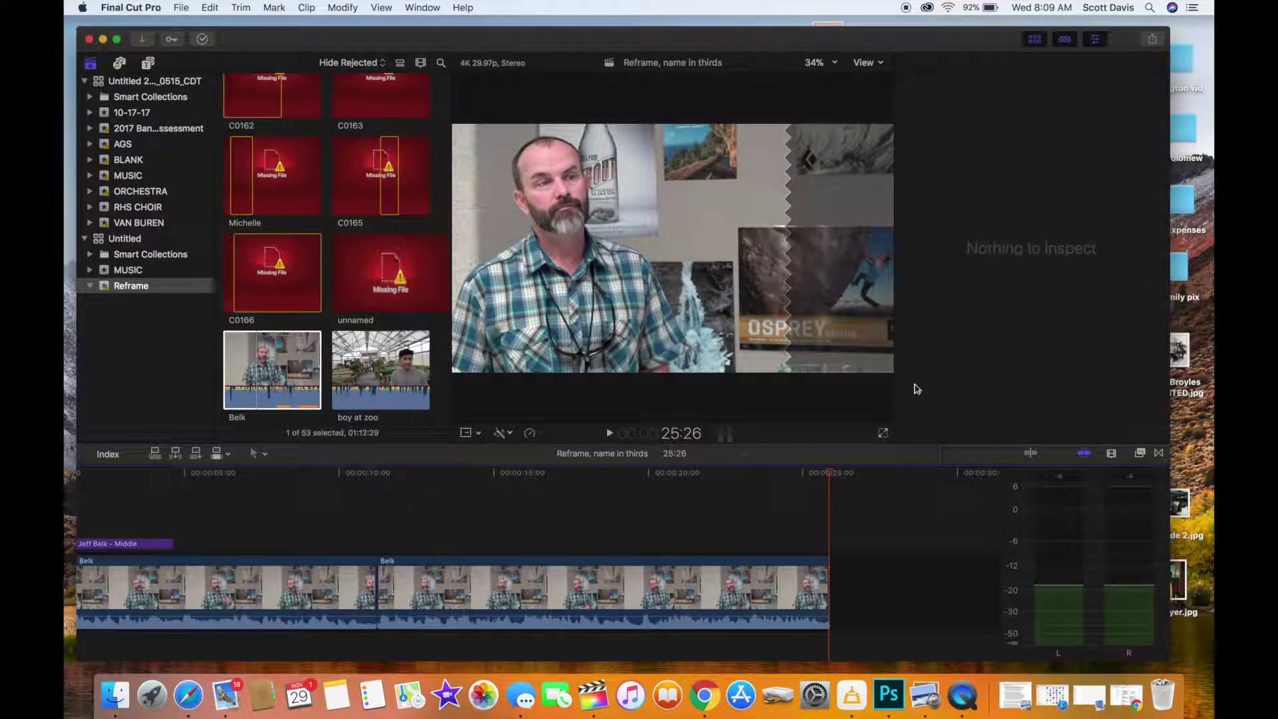
Place a Cross Dissolve at the edit between the two Belk clips and preview it from the start.
click(1158, 453)
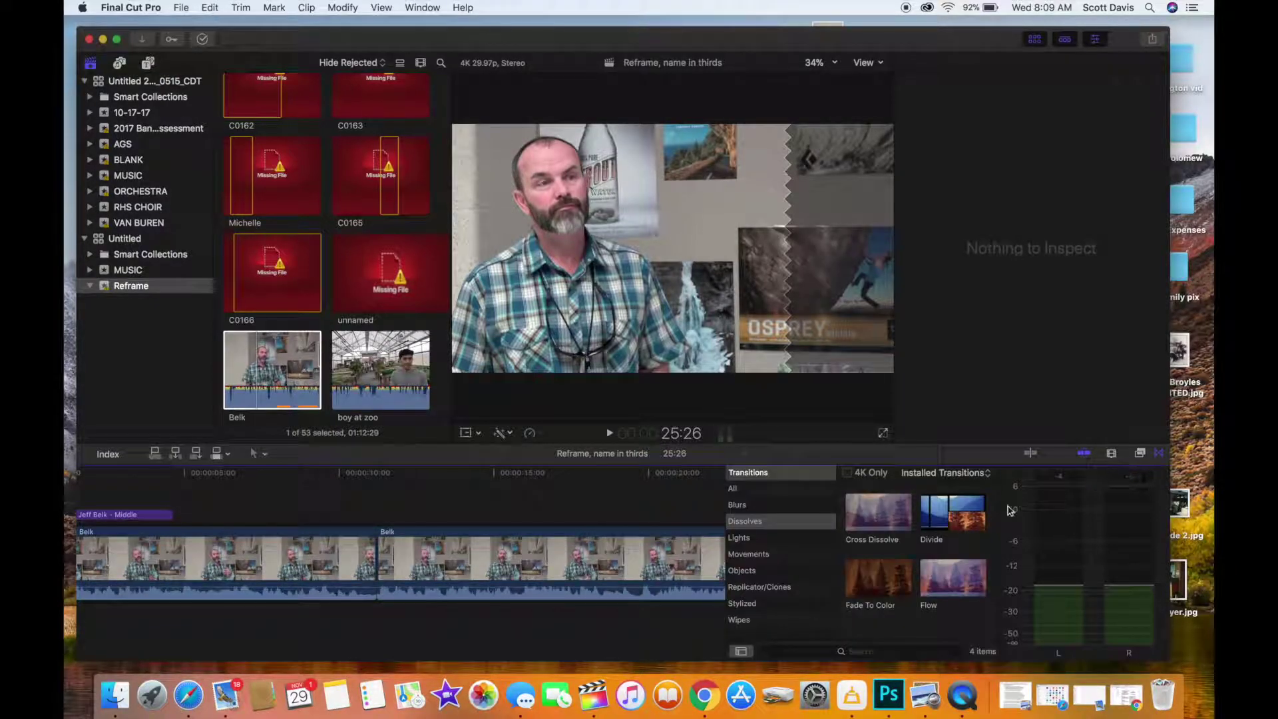
drag(885, 517, 372, 556)
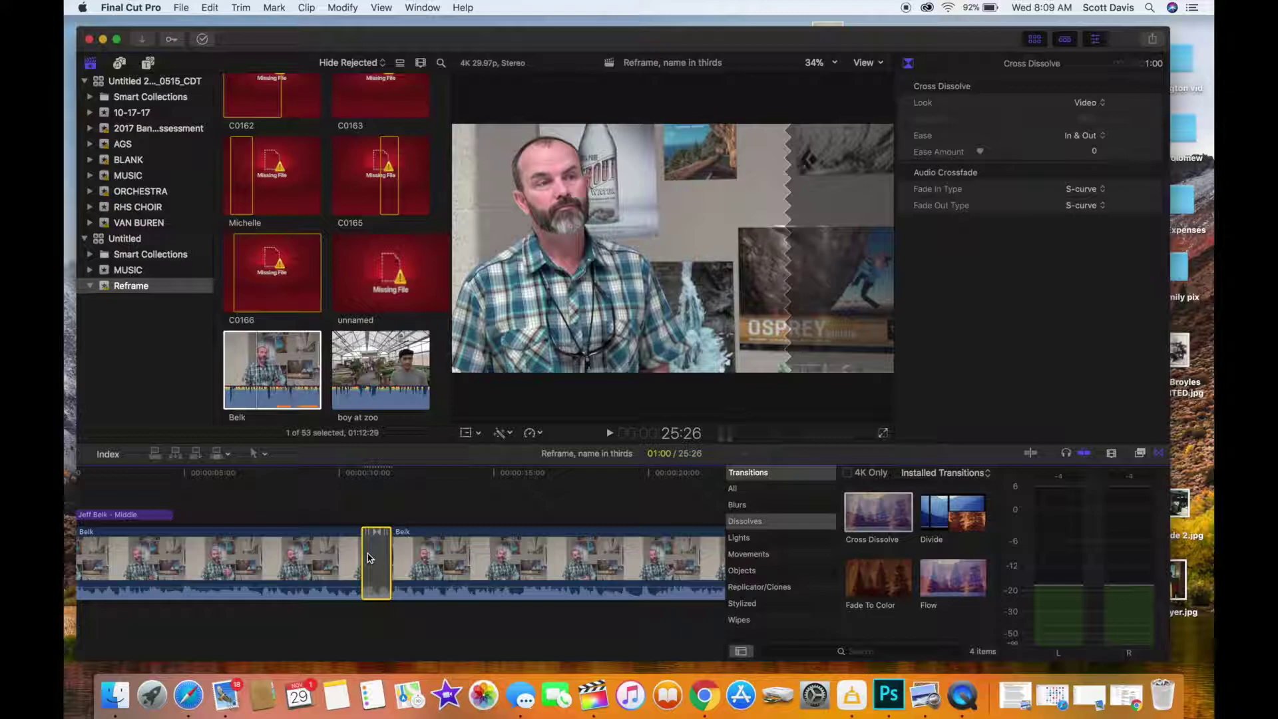
scroll(313, 545, left, 4)
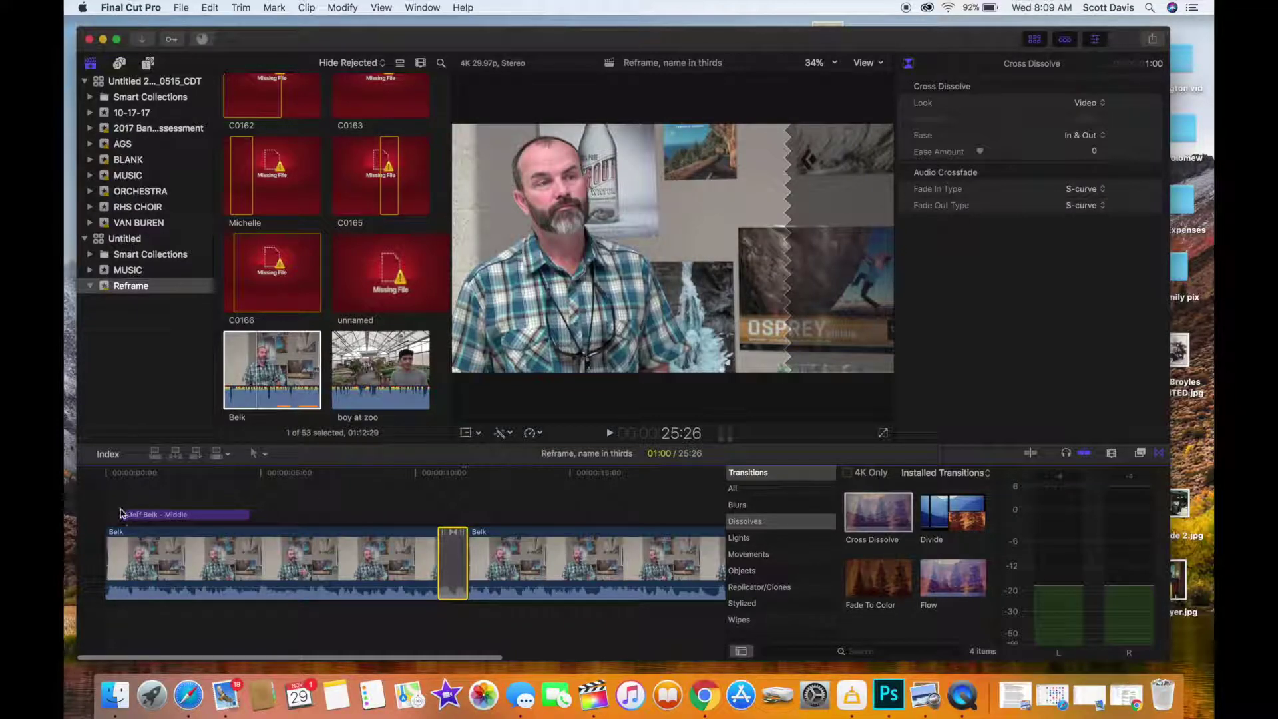
click(113, 514)
key(space)
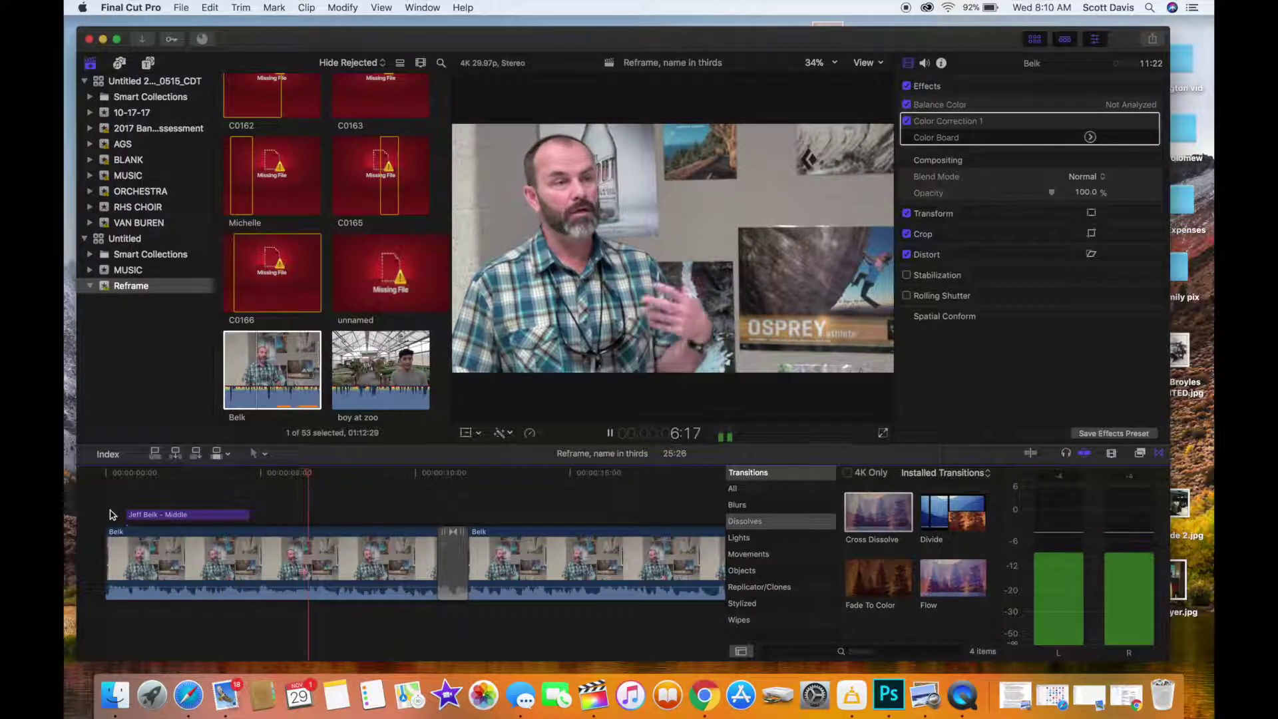
key(space)
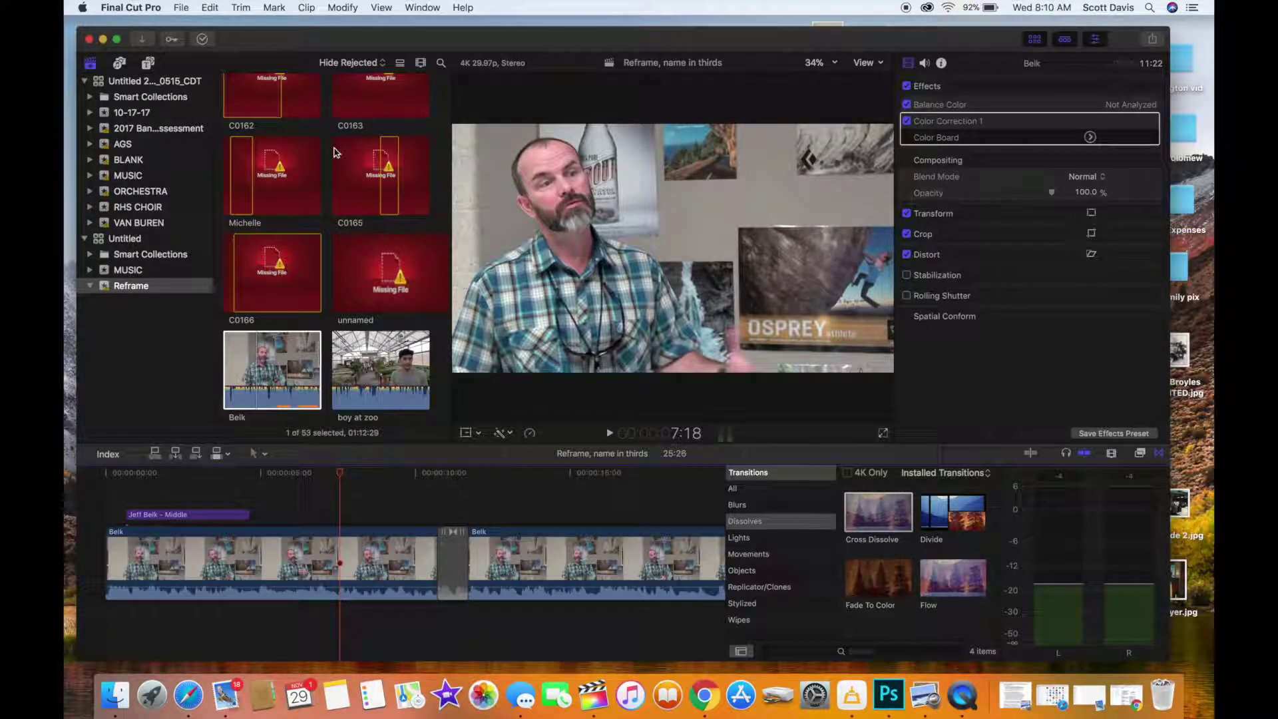
Start a Master File export and retitle it 'Belk Interview'.
click(182, 8)
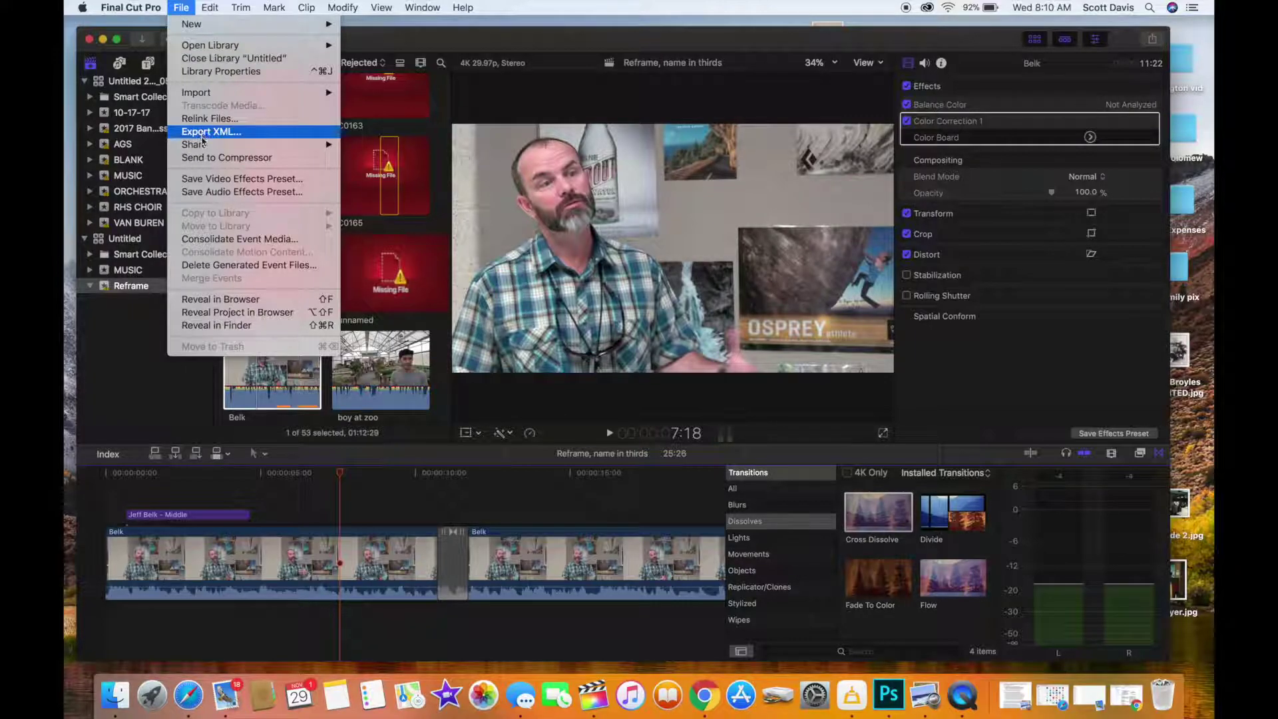
mouse_move(203, 146)
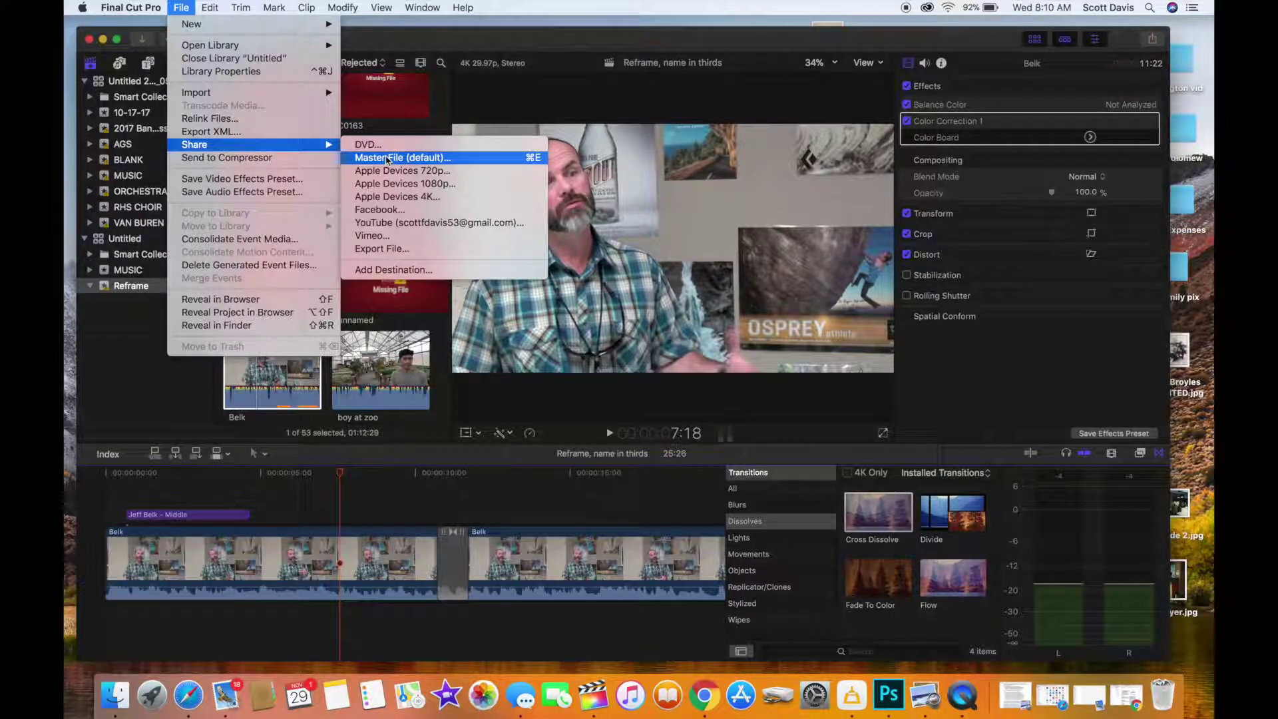
click(386, 159)
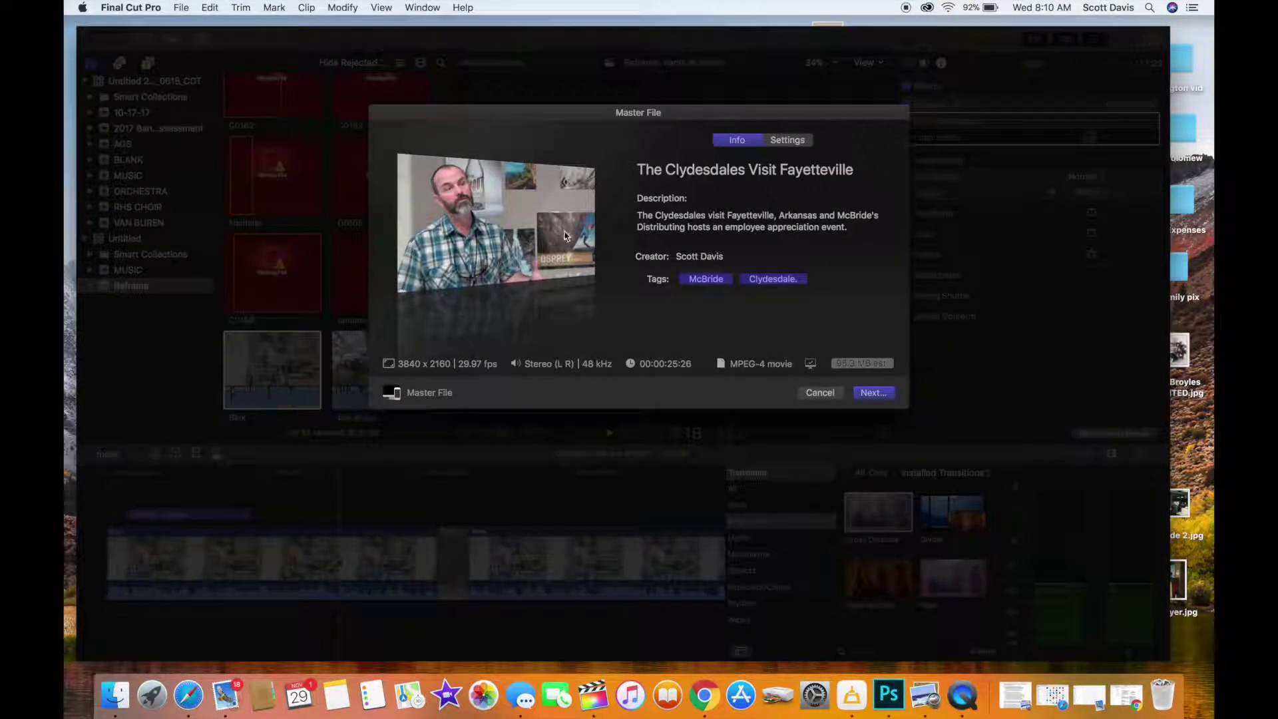
click(642, 170)
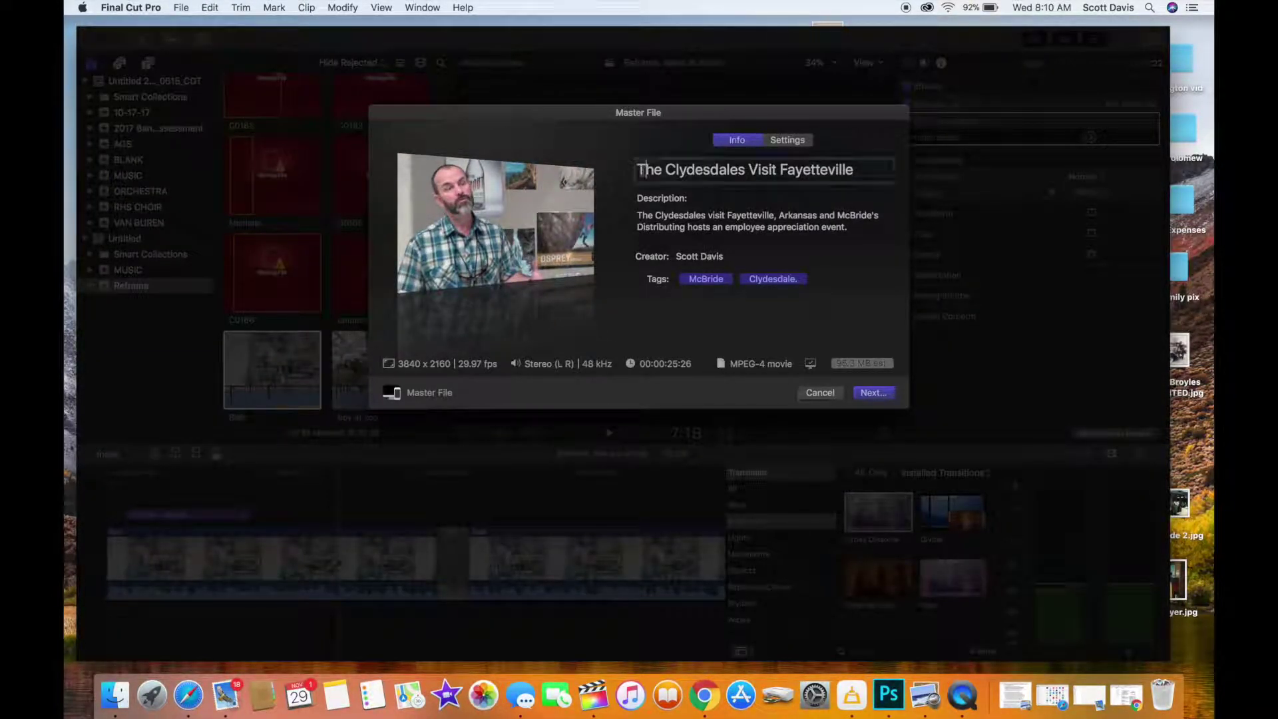
drag(642, 171, 902, 177)
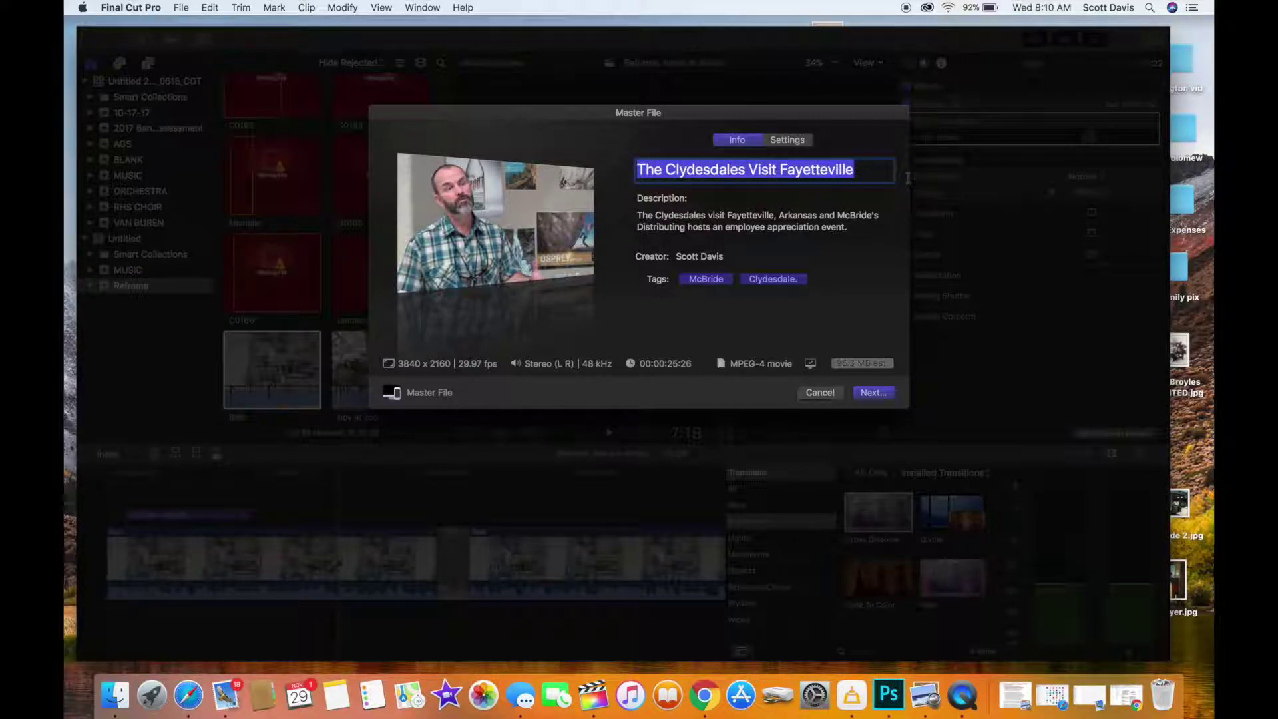
text(Belk I)
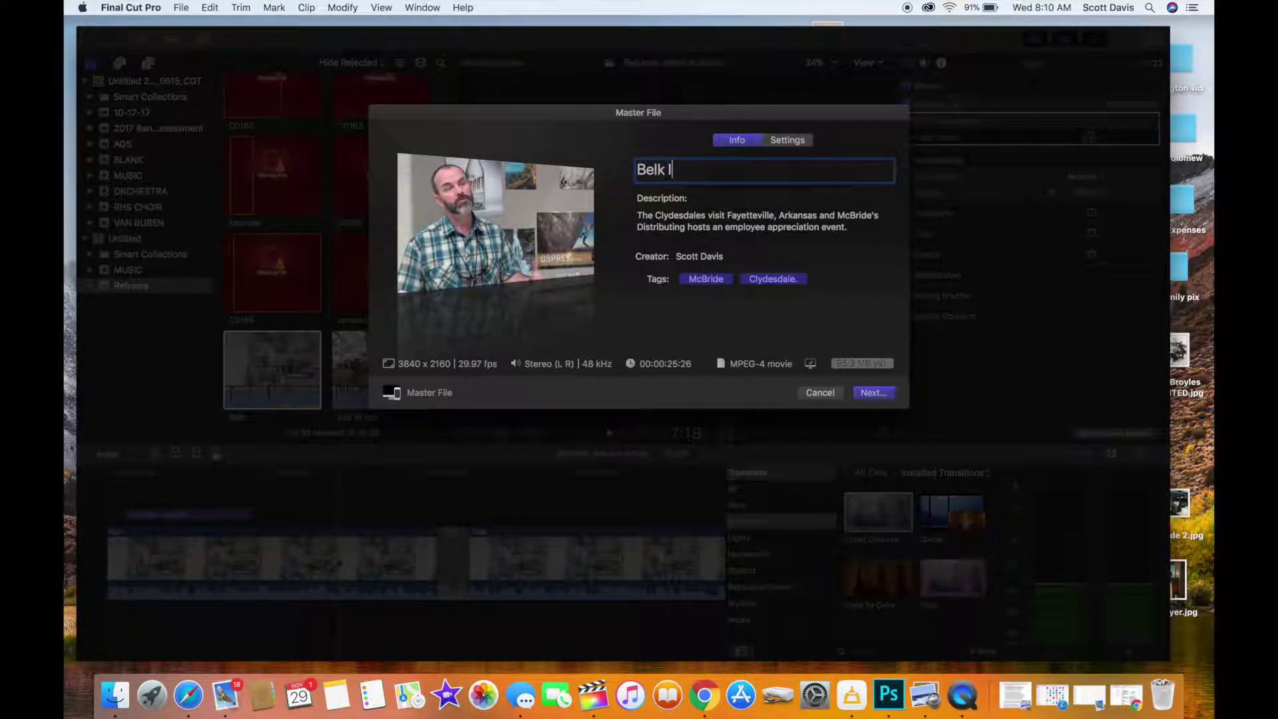
text(nterview)
Clear the export's description text and both tags, including Clydesdale.
click(851, 225)
triple_click(845, 226)
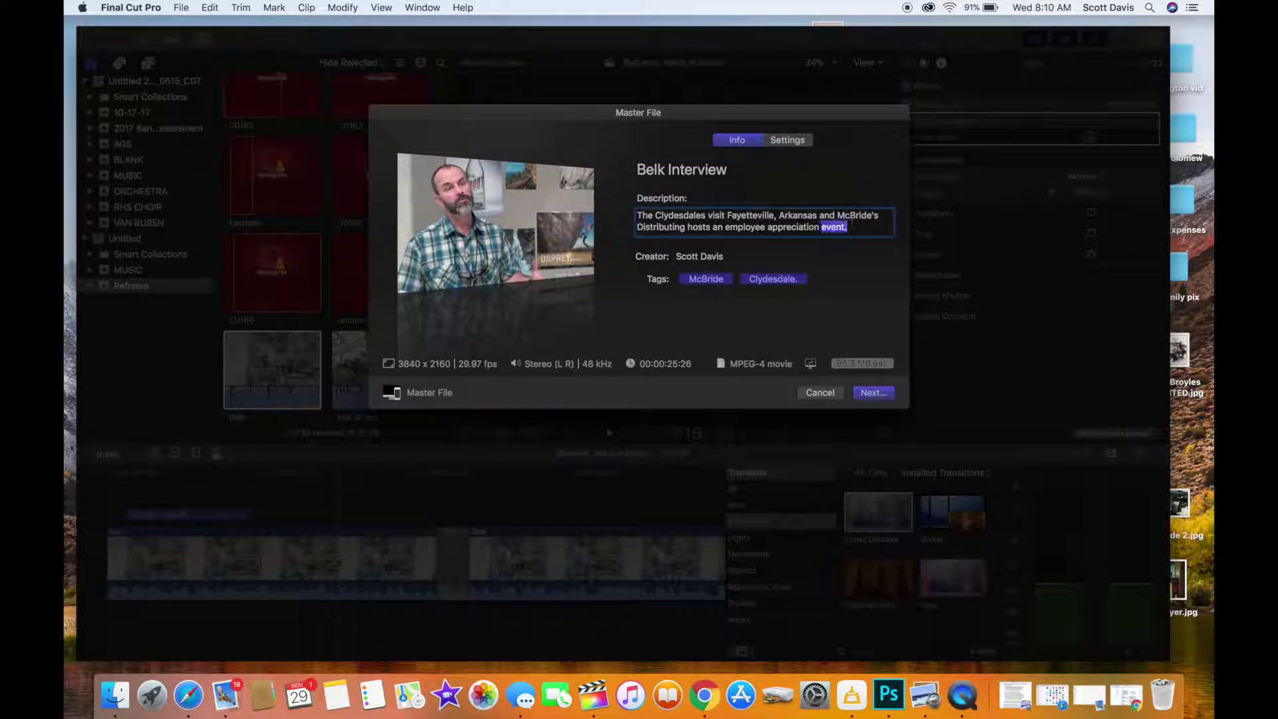
key(BackSpace)
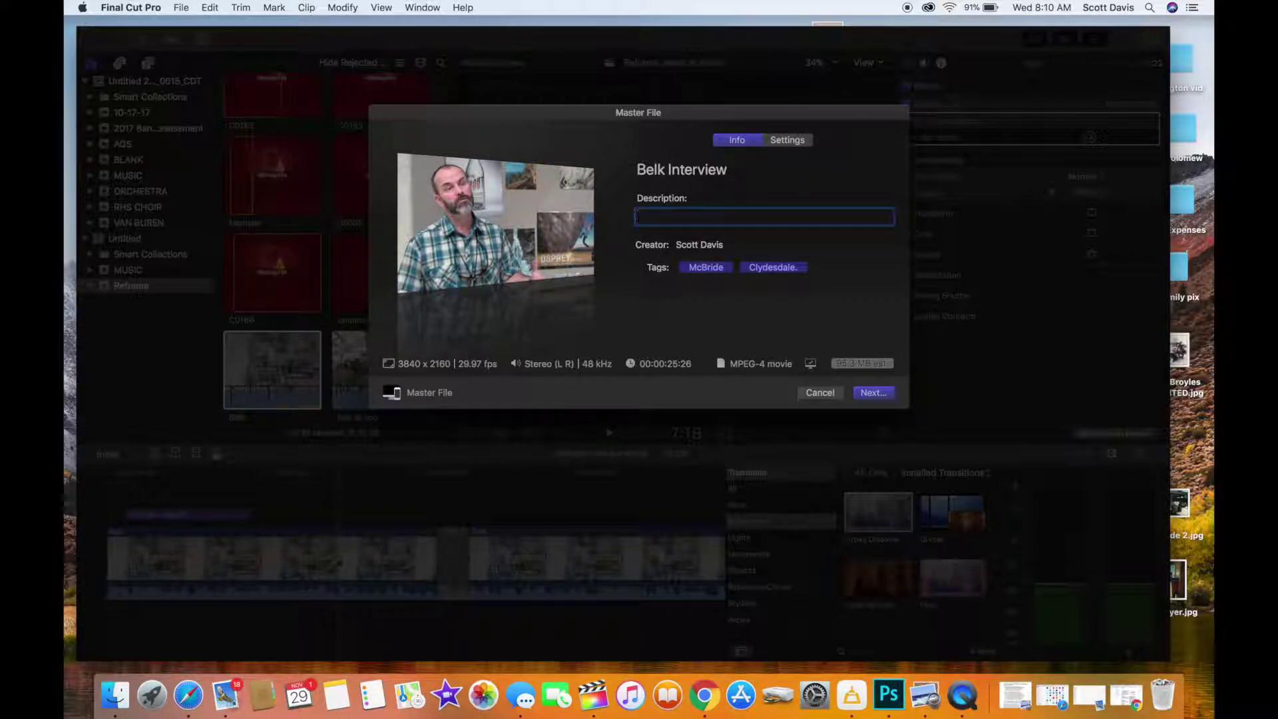
click(770, 267)
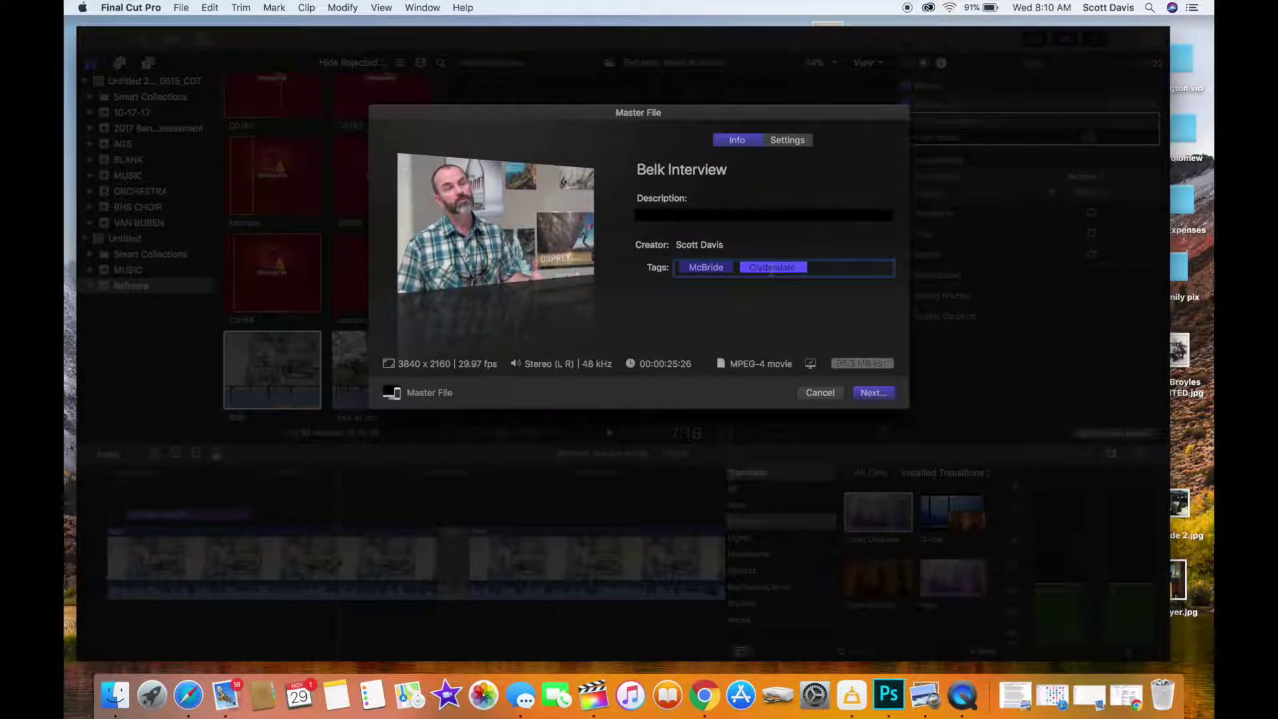
key(BackSpace)
key(BackSpace)
key(BackSpace)
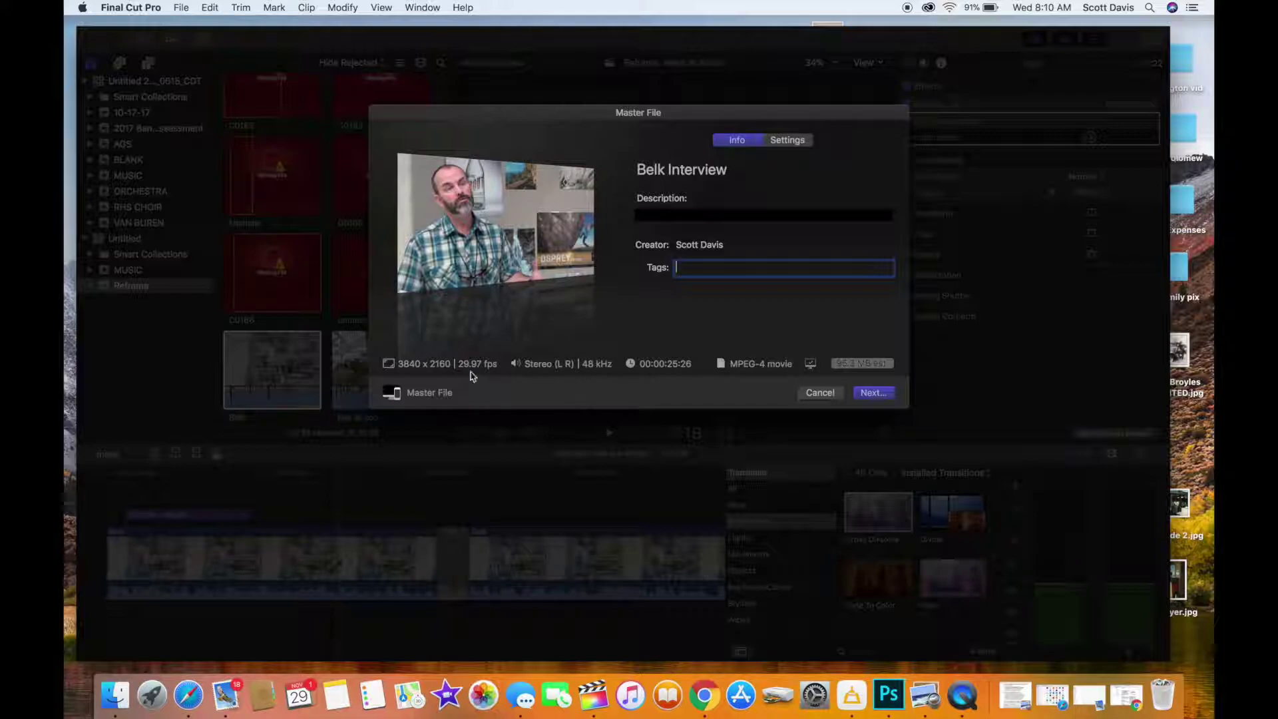
Set the export resolution to 1920 x 1080.
click(788, 141)
click(799, 247)
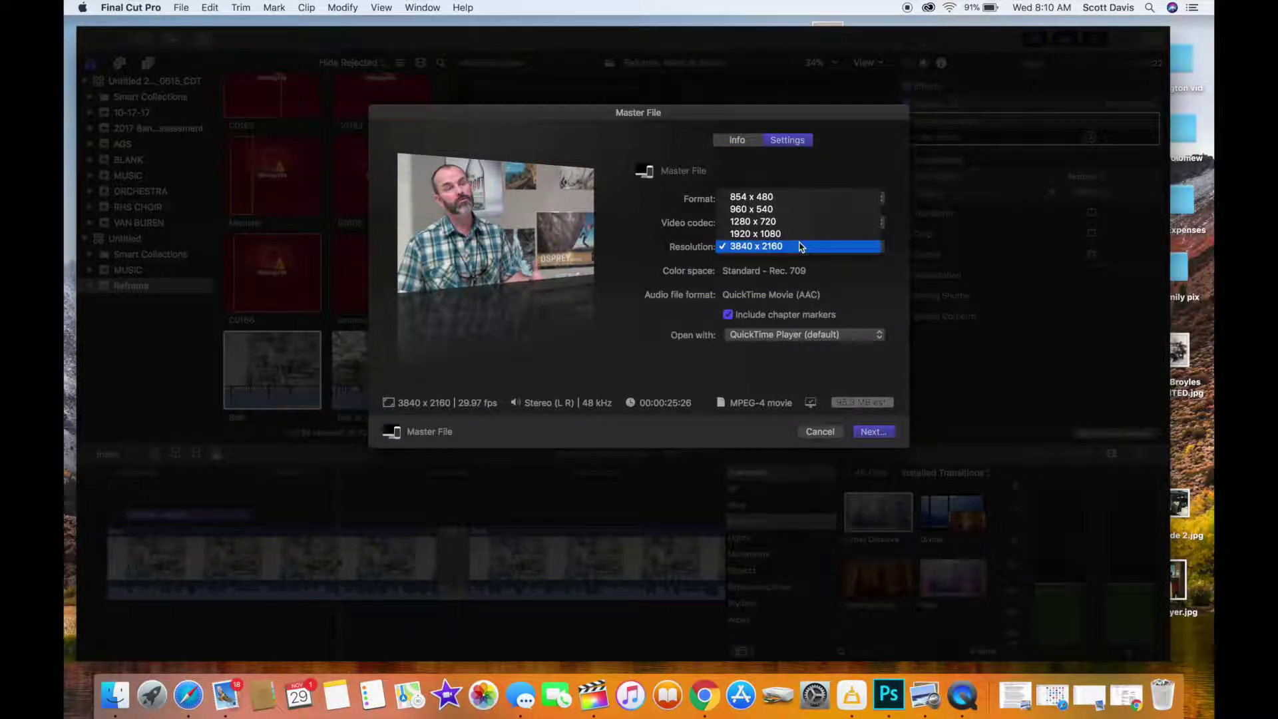
click(796, 231)
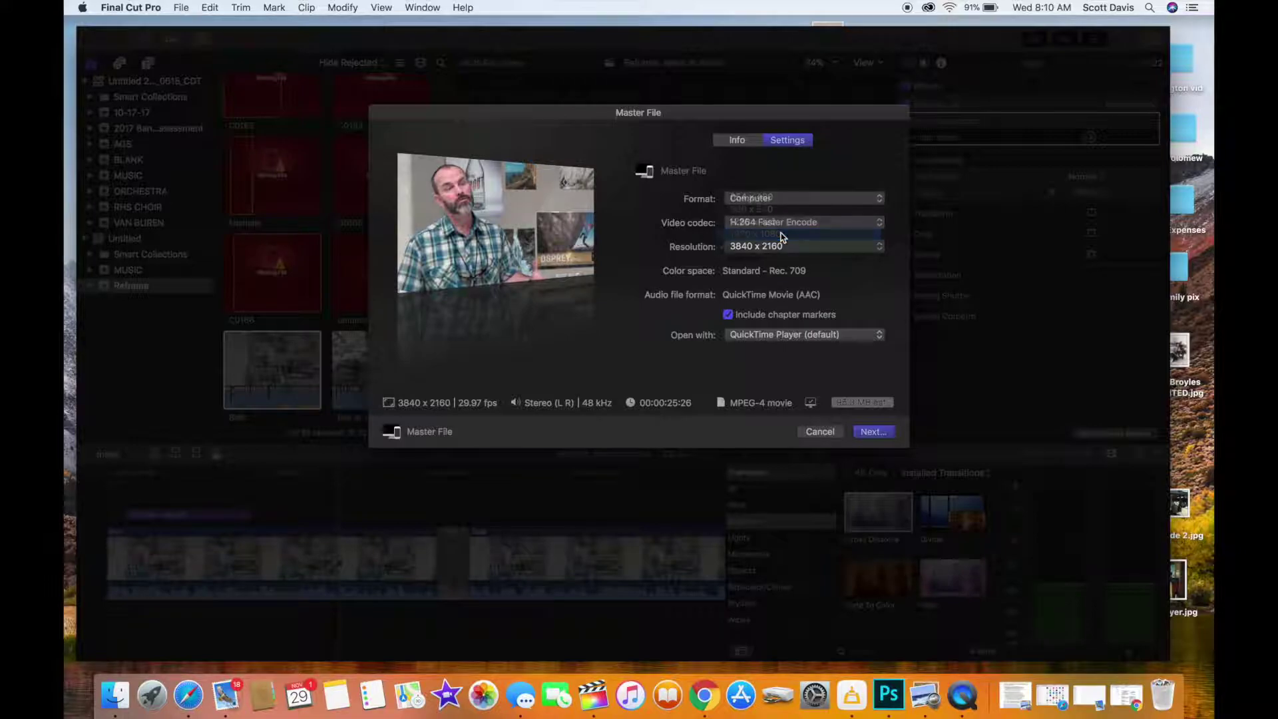
Save the Belk Interview master file to the Desktop instead of Documents and open Background Tasks.
click(874, 432)
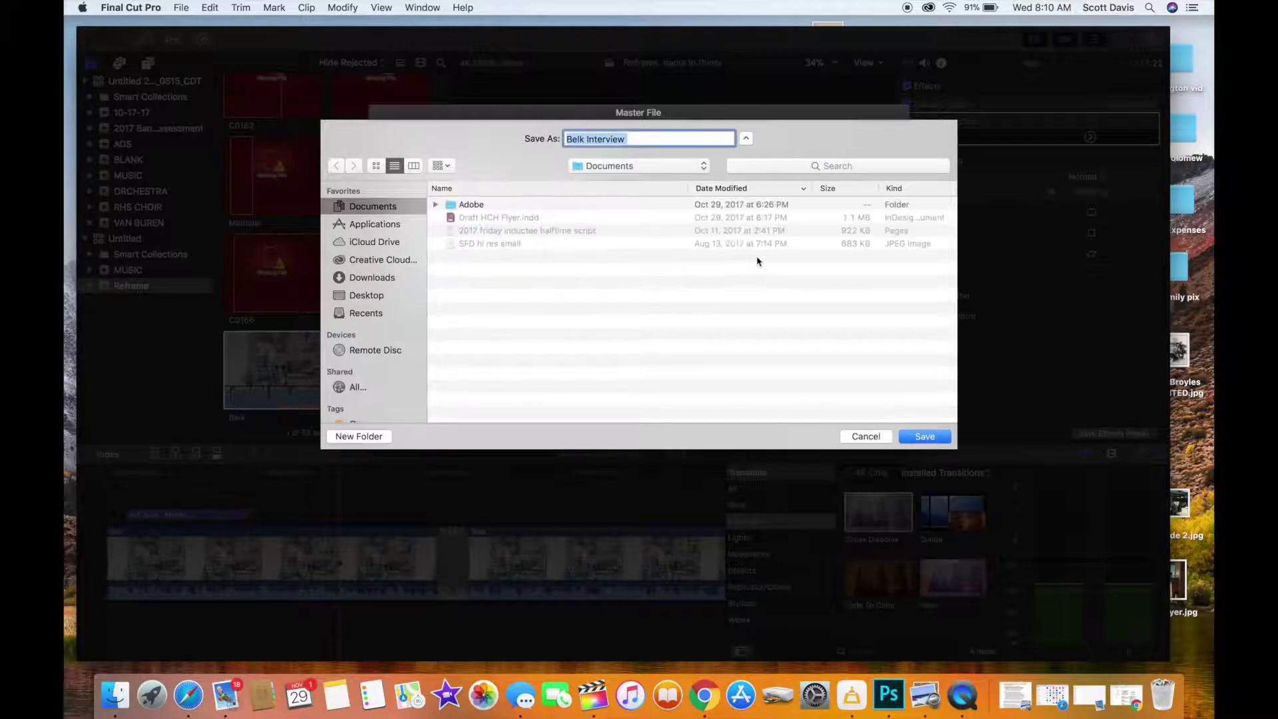
click(368, 298)
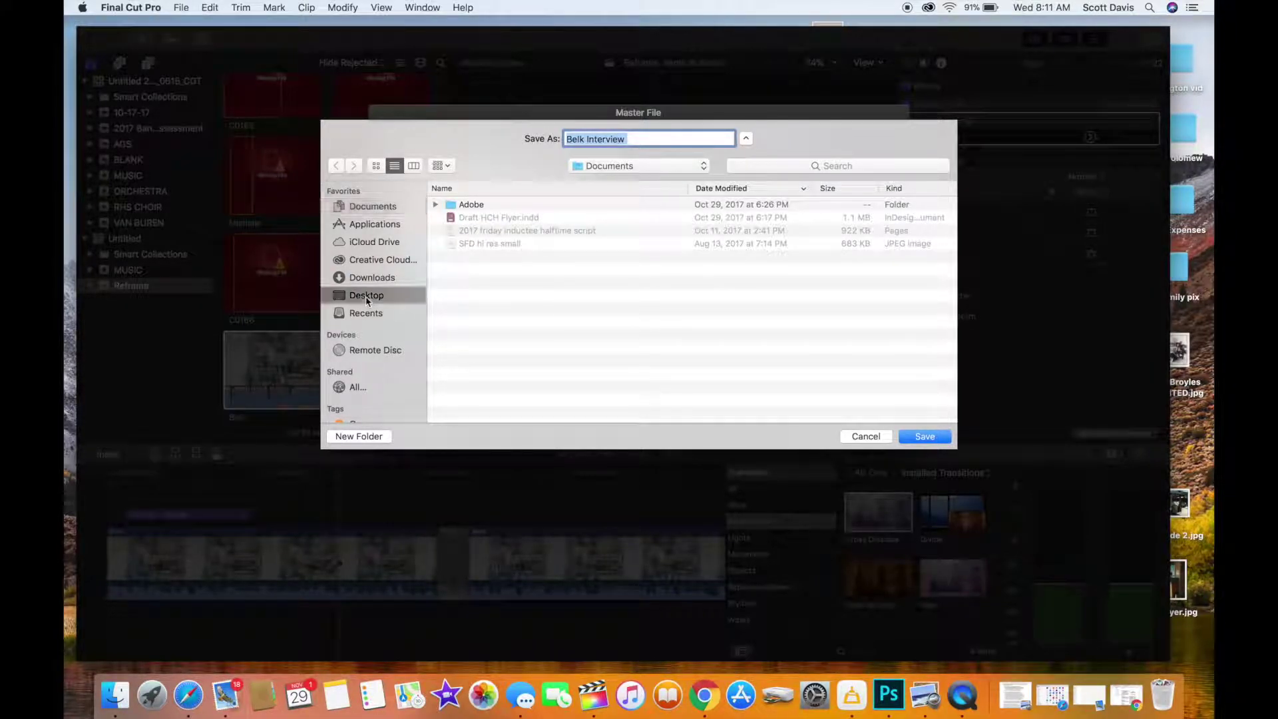
click(918, 441)
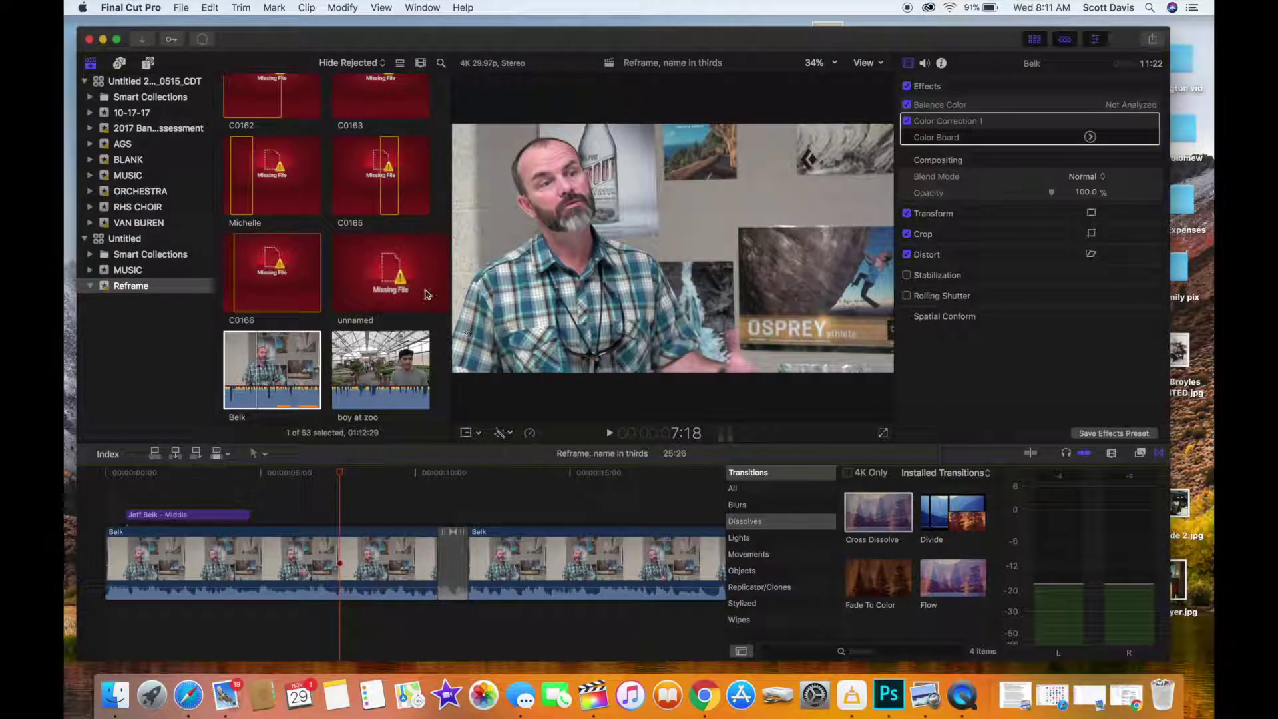
click(202, 40)
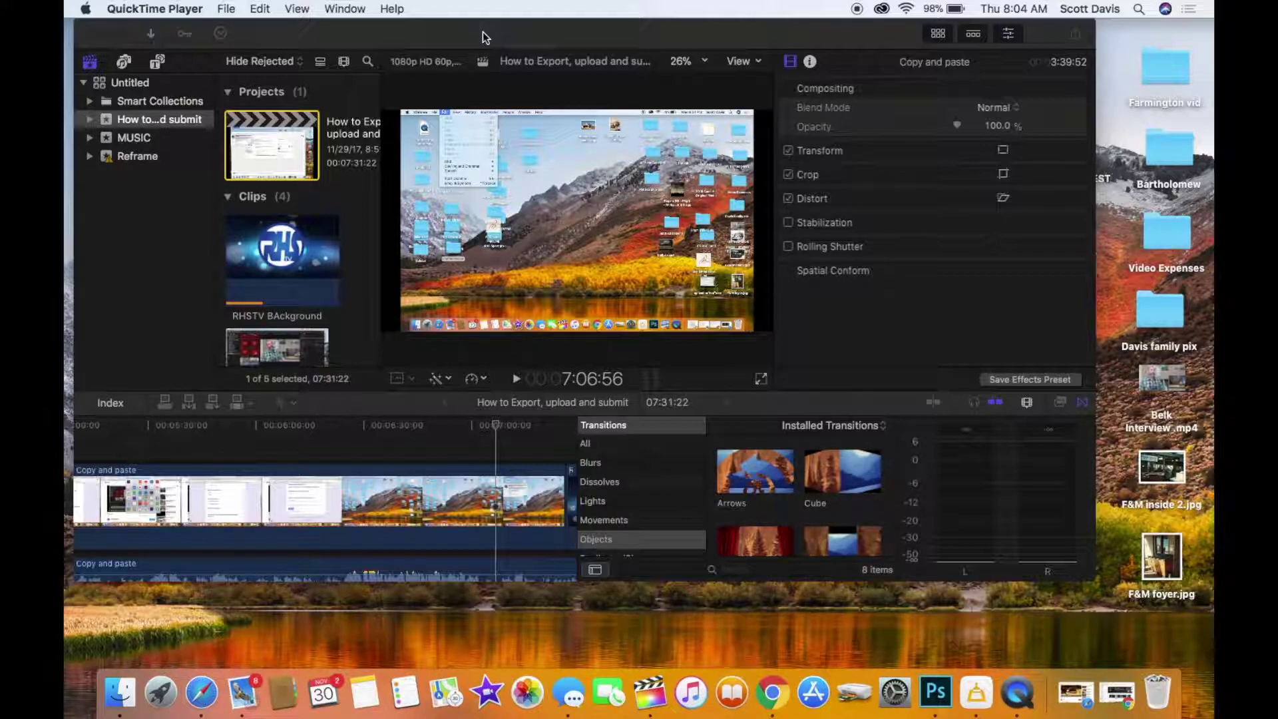
Bring up the YouTube share settings for the How to Export project, then cancel.
click(484, 36)
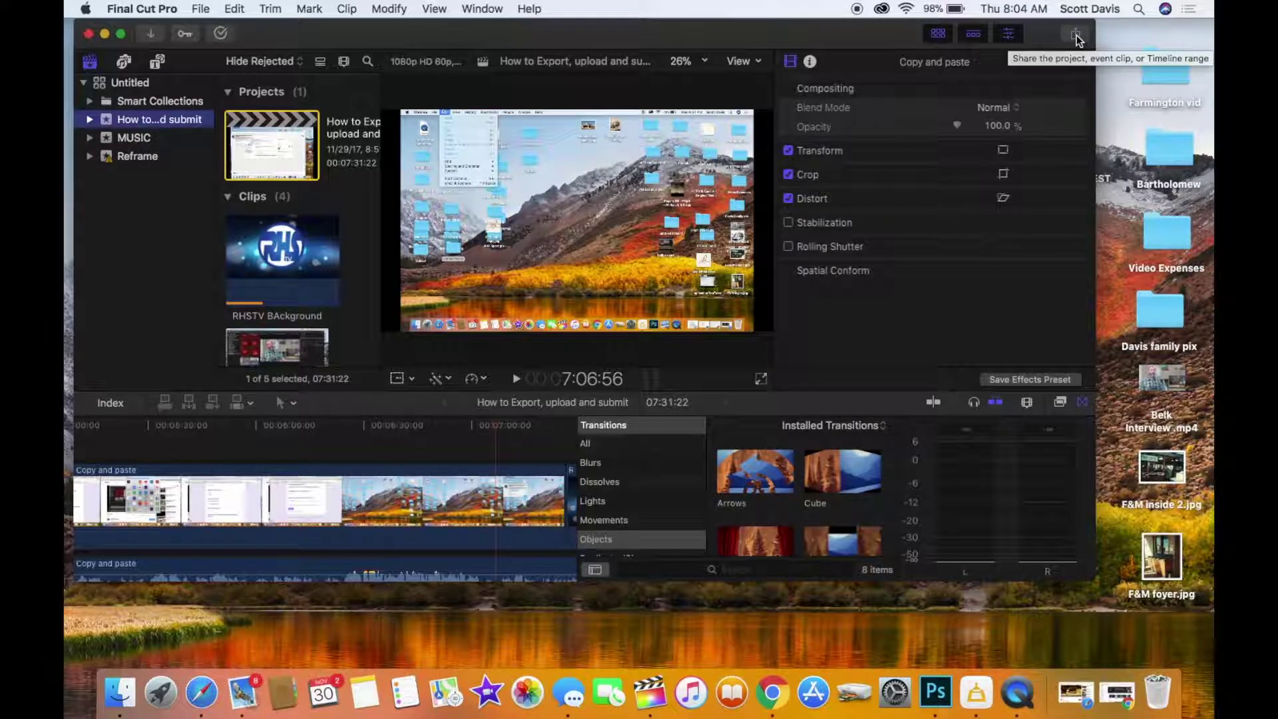
click(1075, 35)
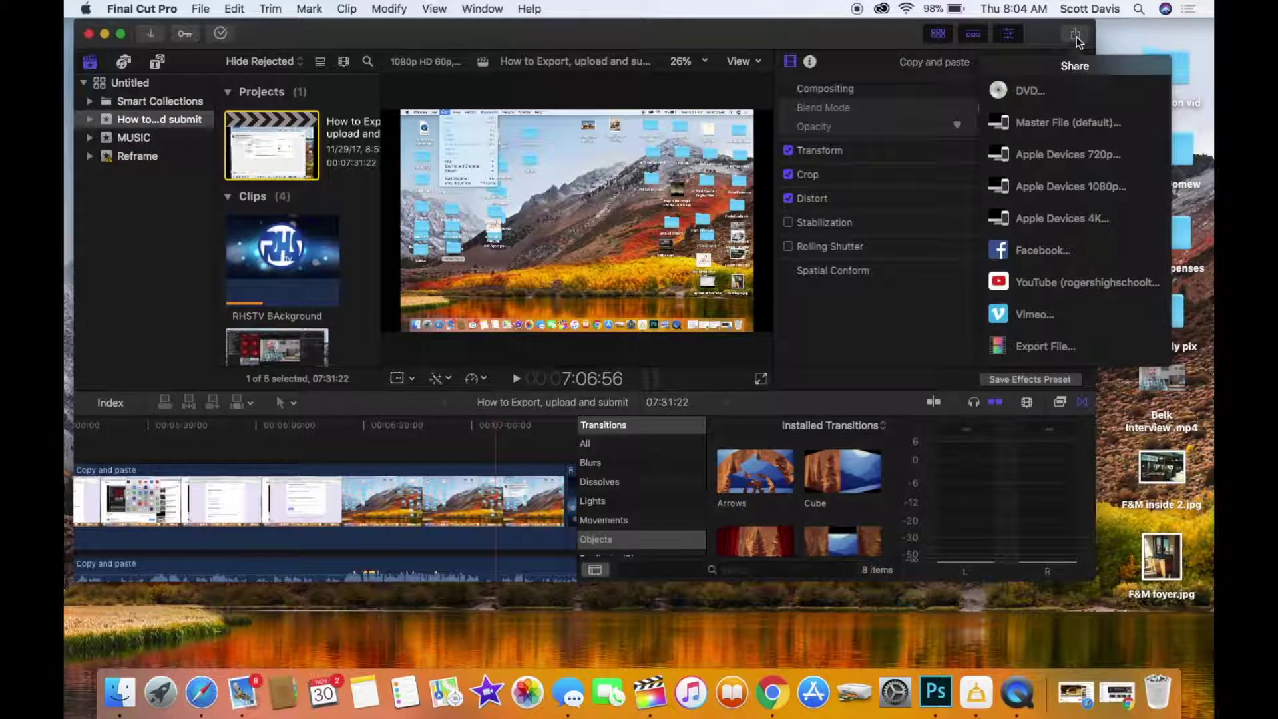
click(1046, 281)
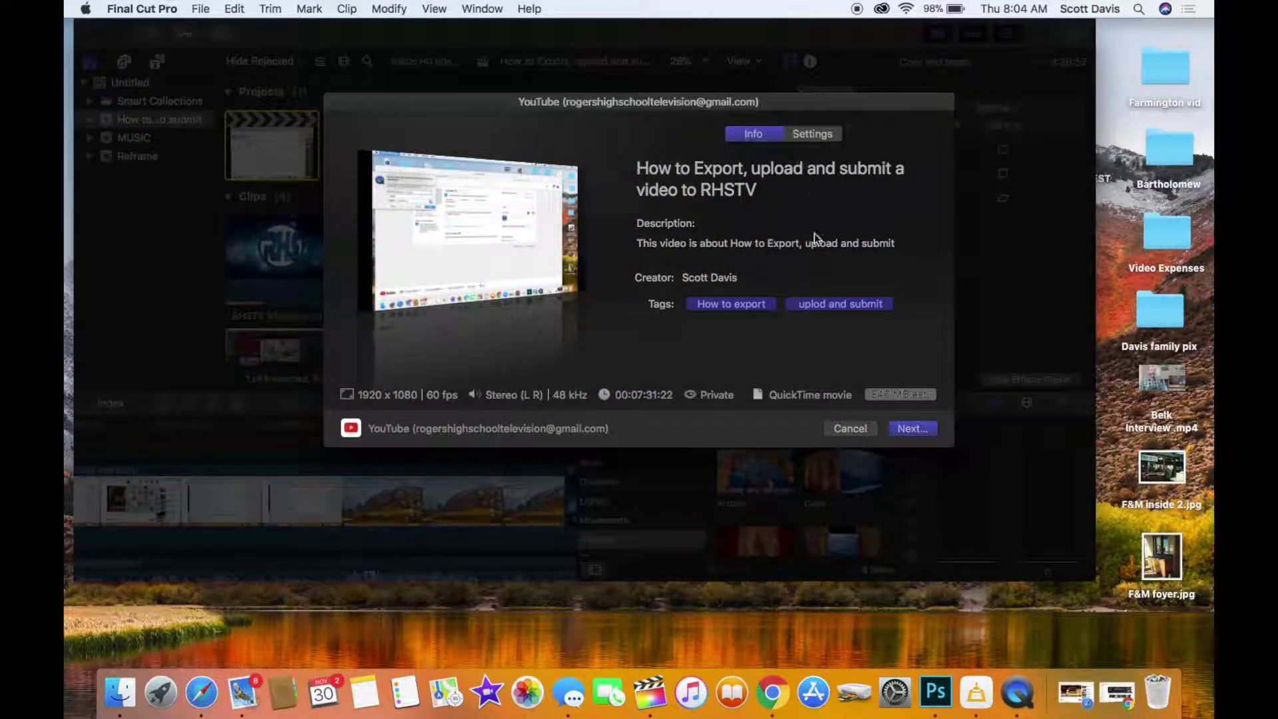
click(809, 132)
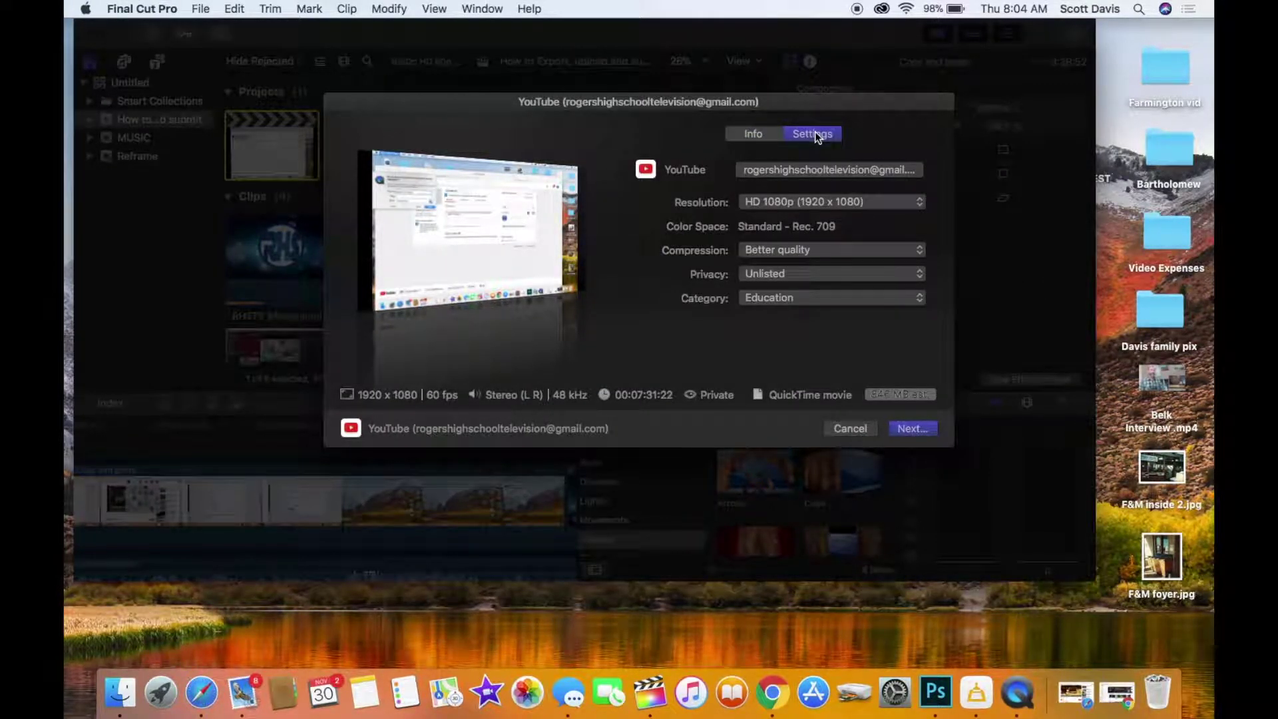
click(853, 428)
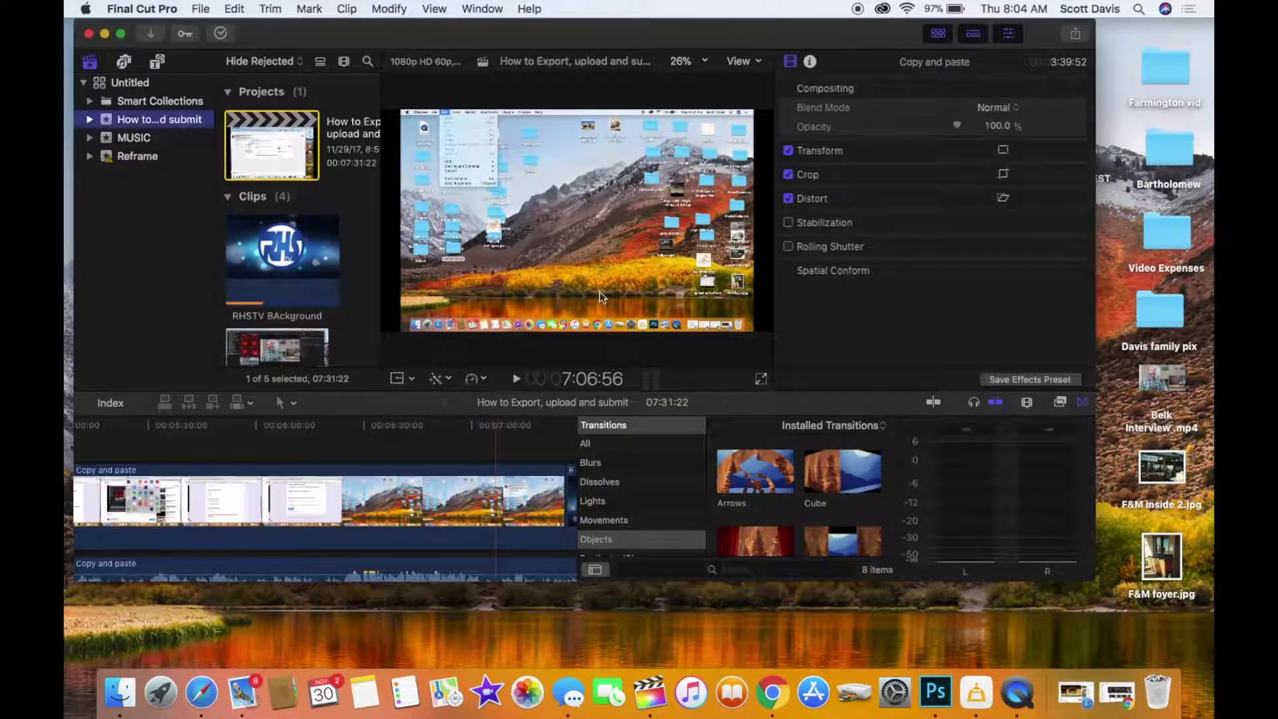
click(200, 8)
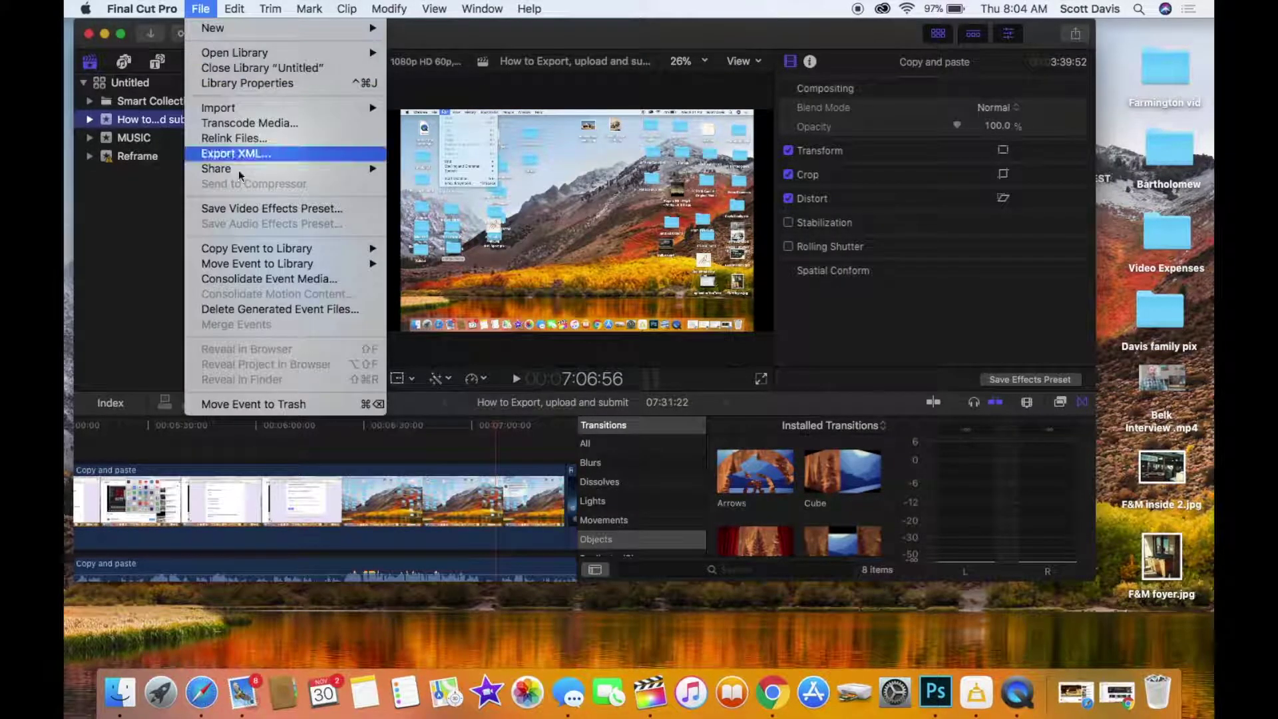
mouse_move(237, 175)
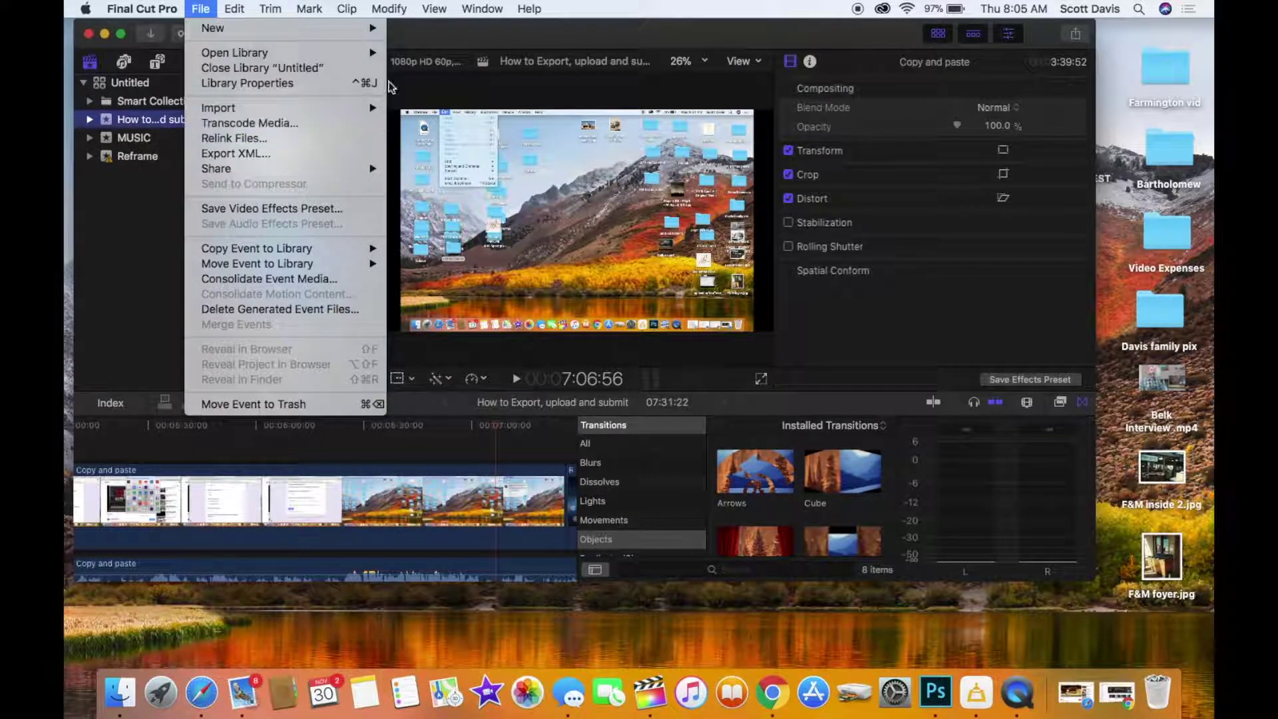
click(967, 23)
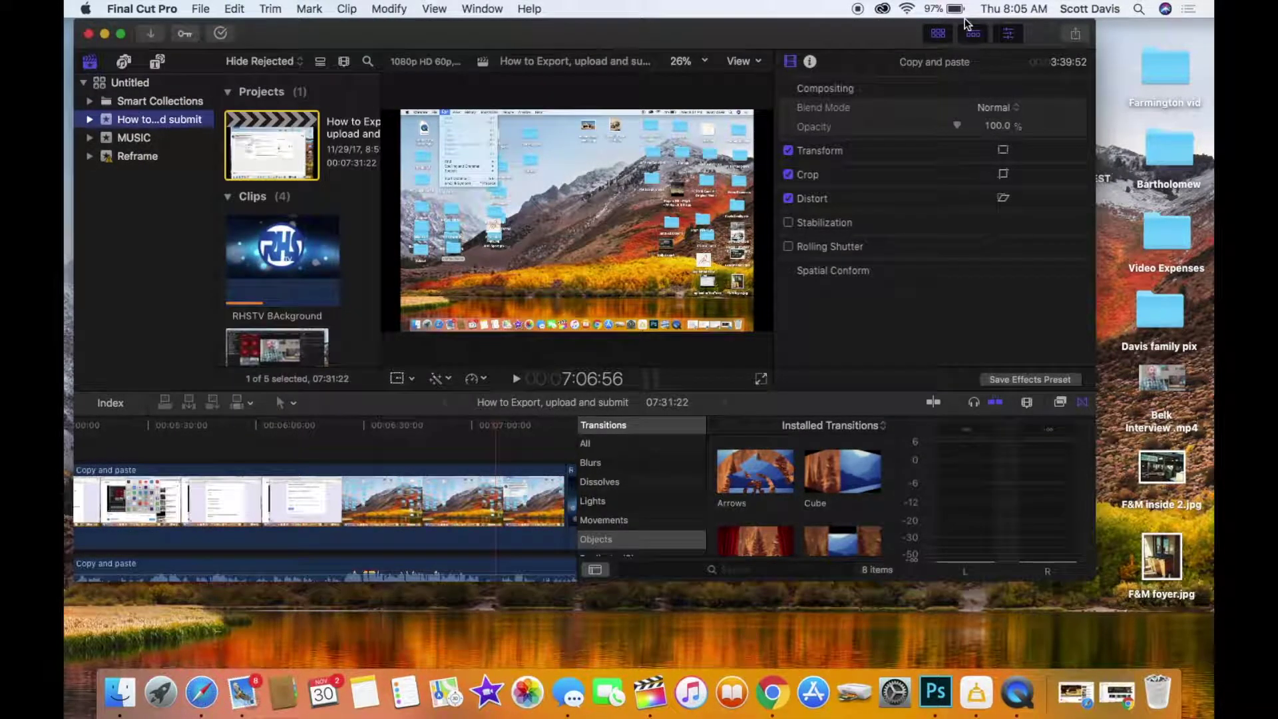
click(1076, 33)
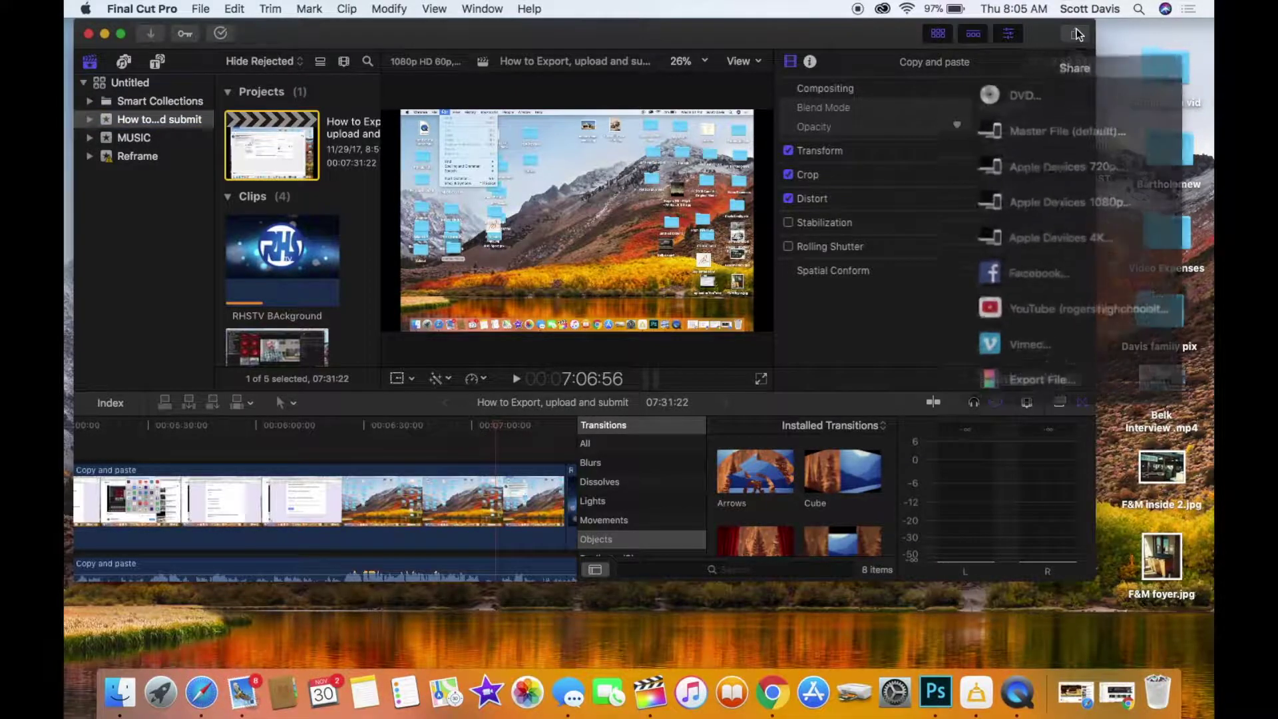
click(1054, 118)
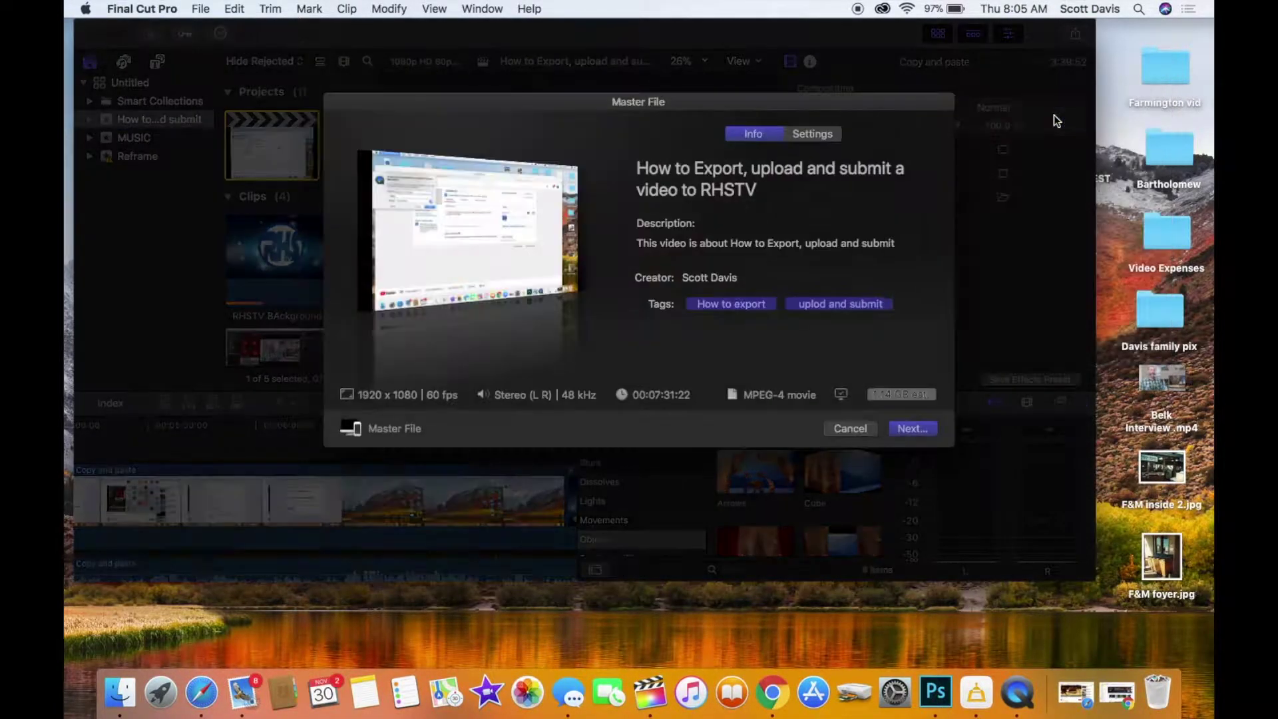
click(856, 428)
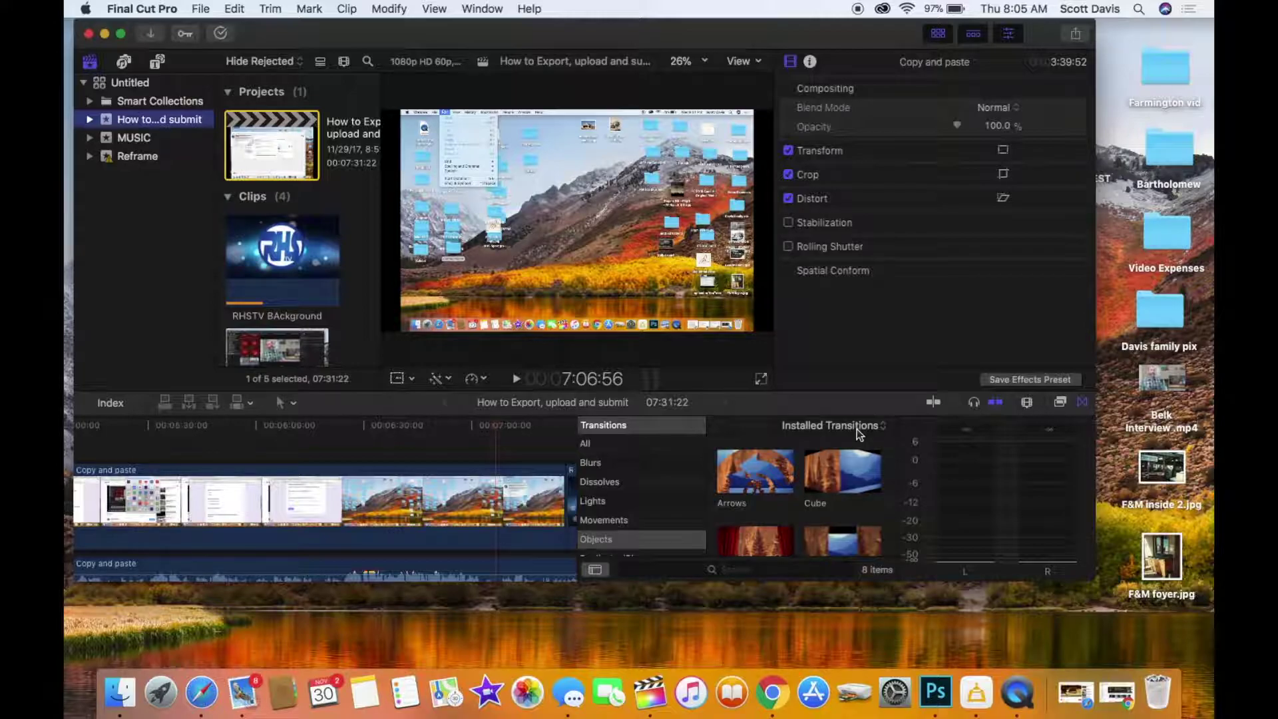
Go to YouTube's upload page and drop the 'Belk export' desktop file onto it.
click(771, 691)
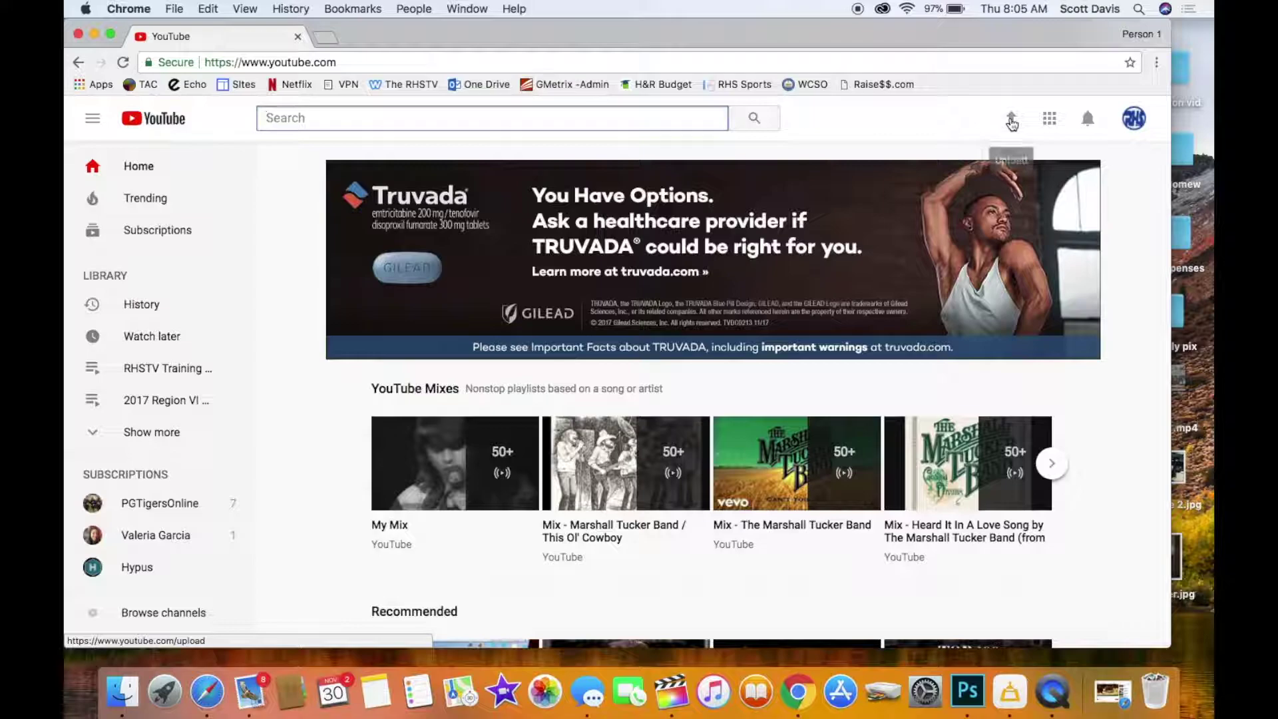
click(1012, 121)
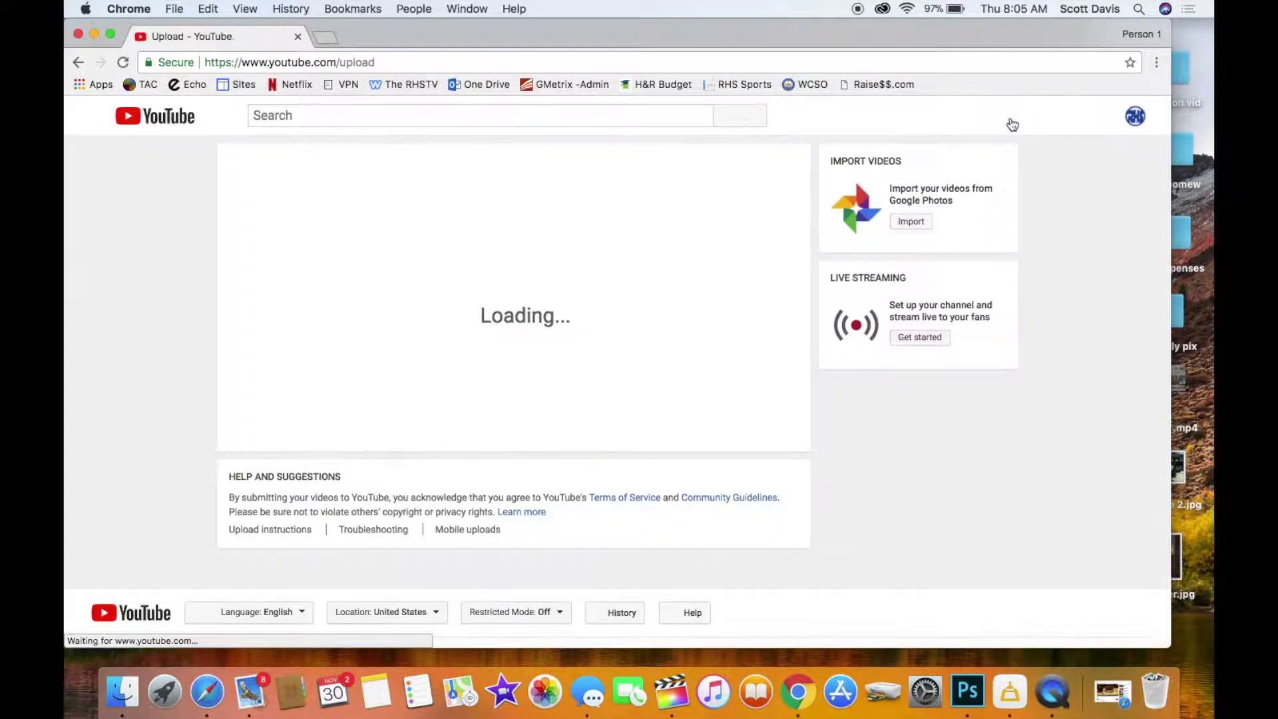
drag(949, 34, 696, 90)
click(311, 27)
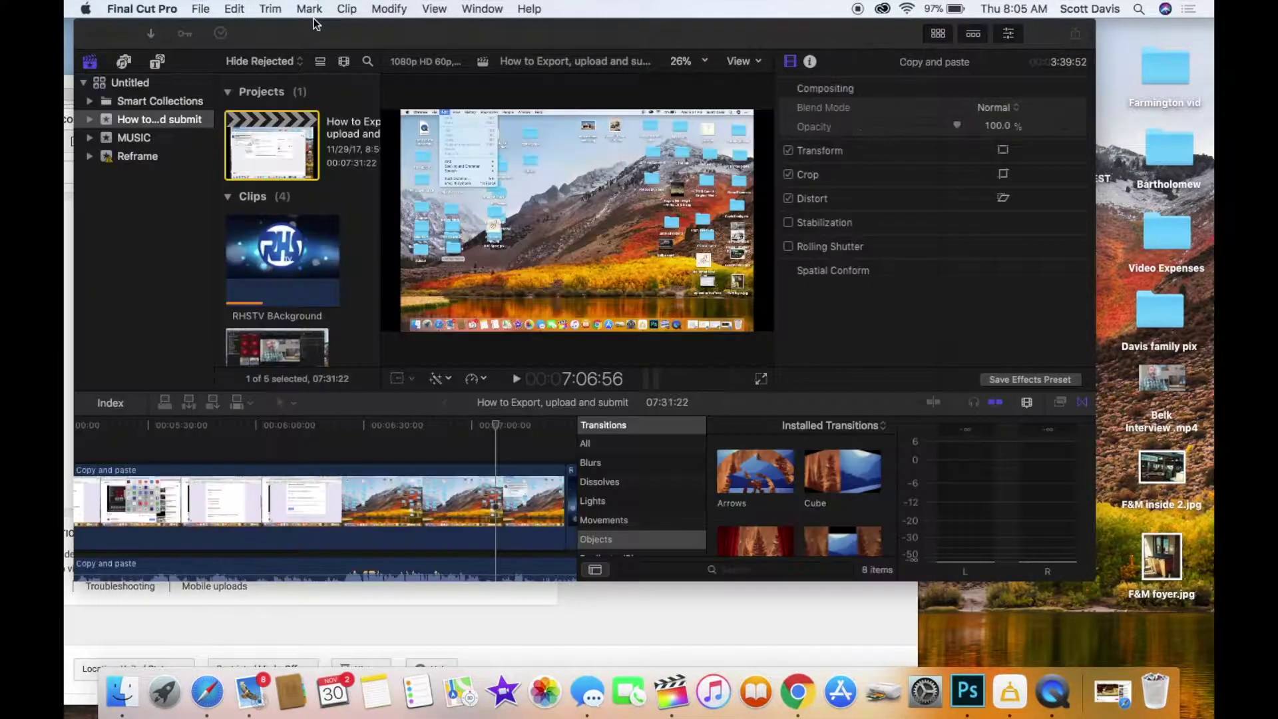
click(101, 33)
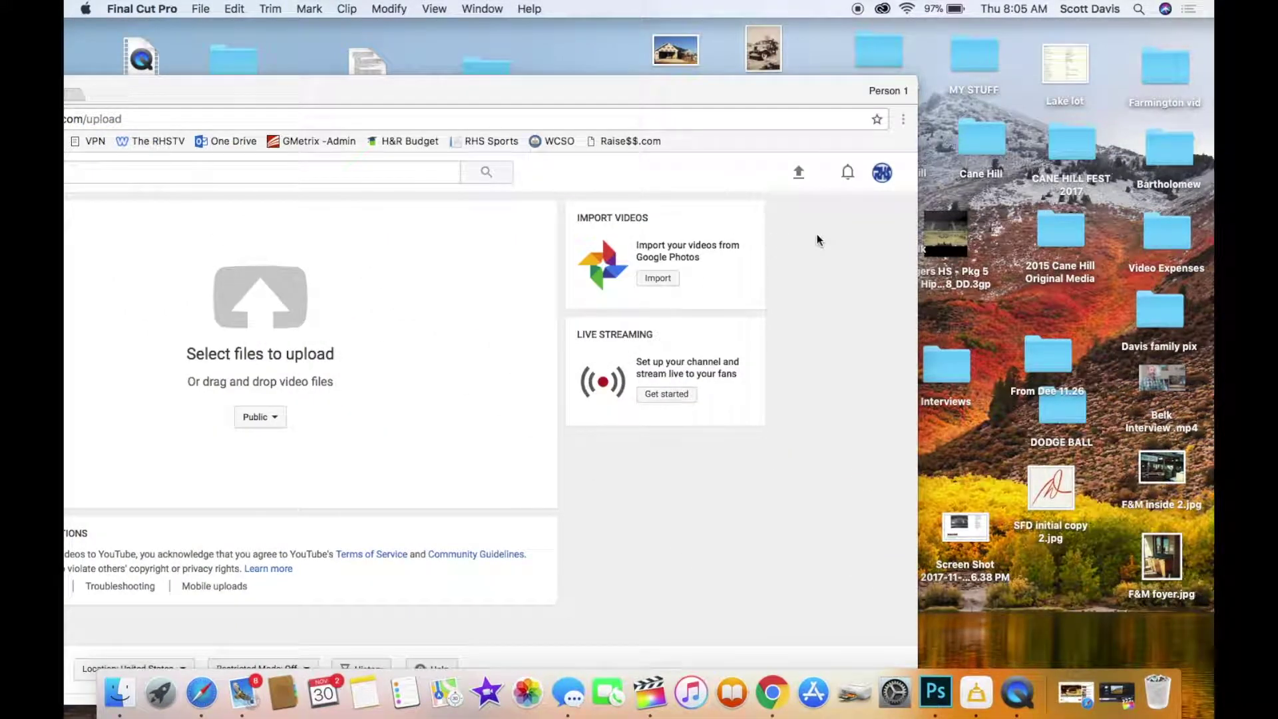
drag(732, 92, 577, 62)
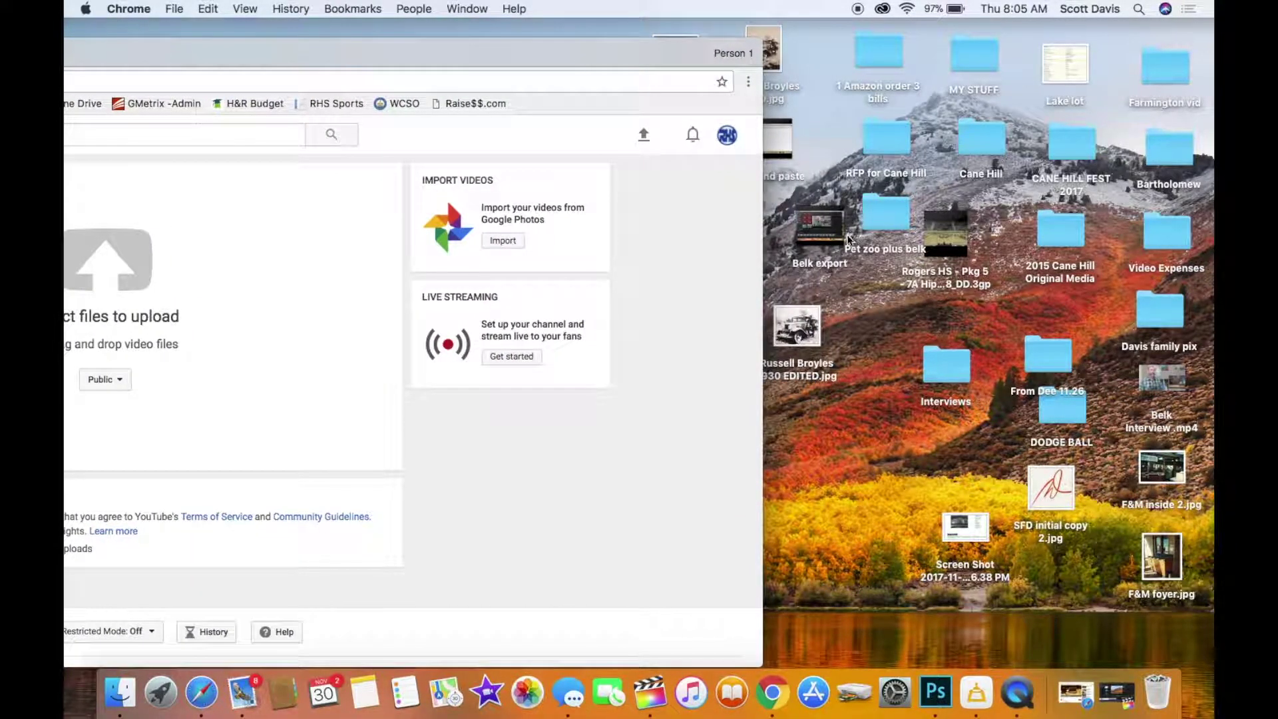
drag(823, 230, 1063, 596)
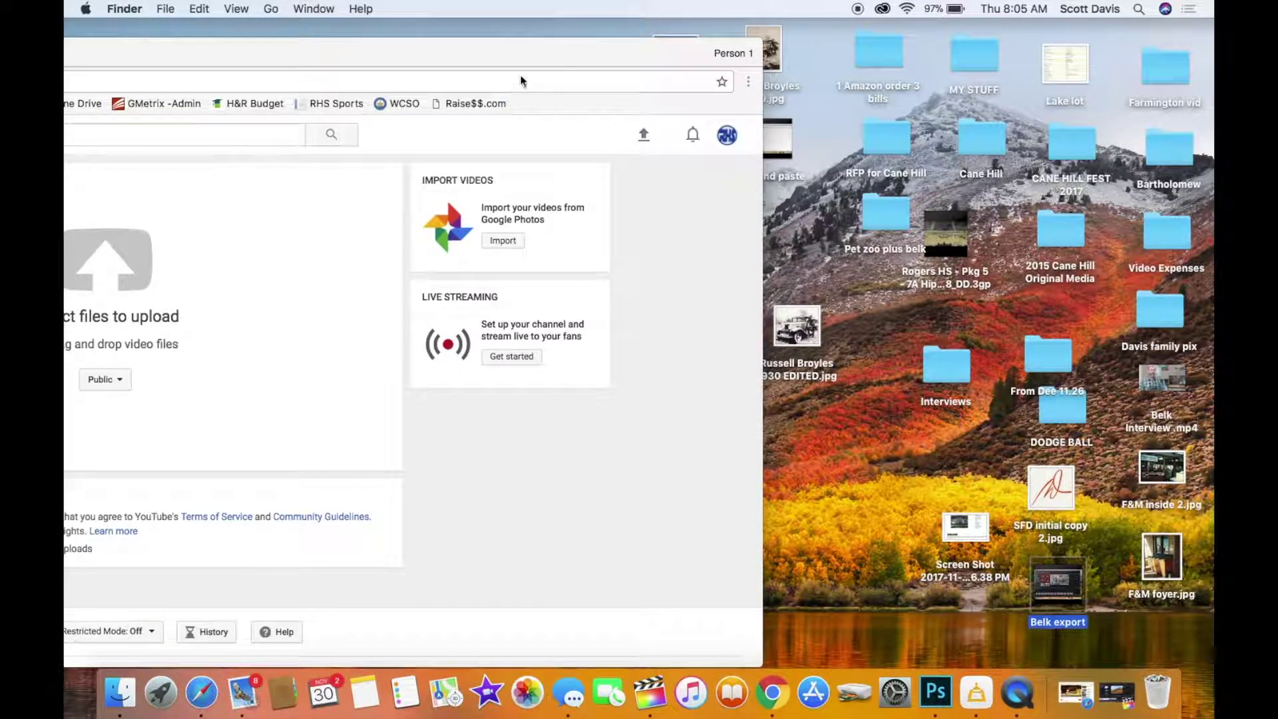
drag(522, 59, 669, 43)
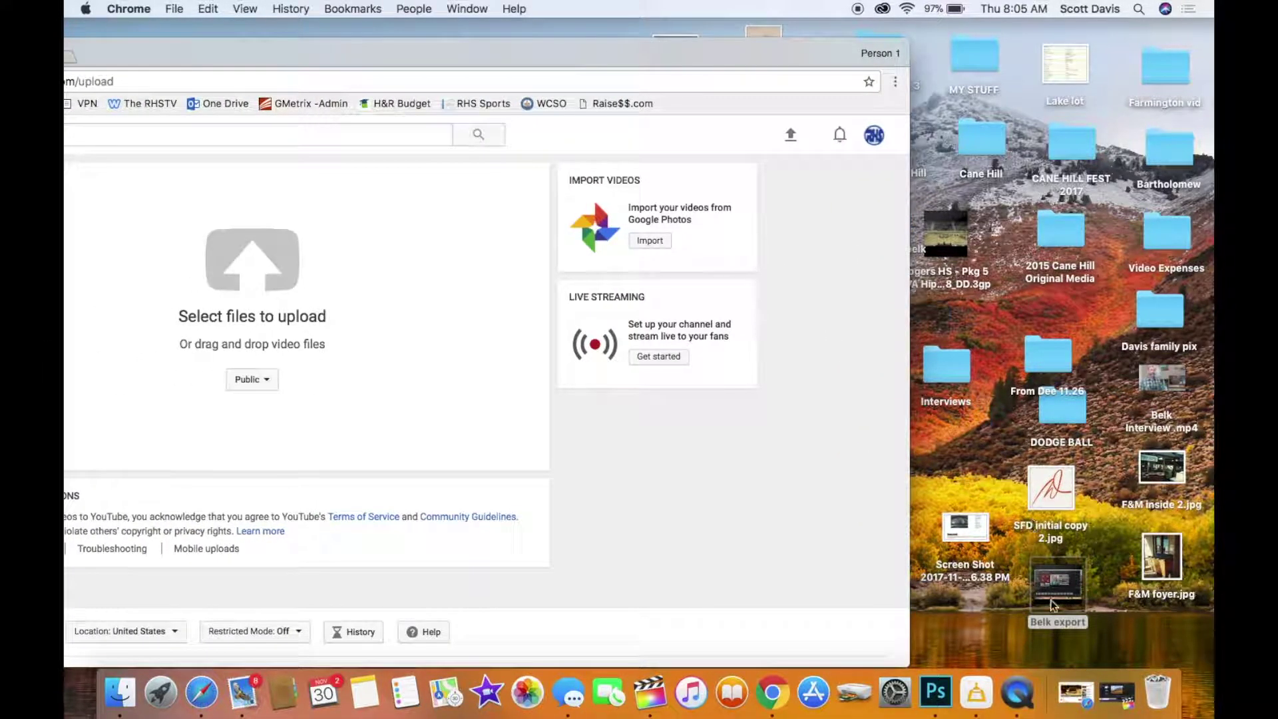
drag(1053, 605, 385, 370)
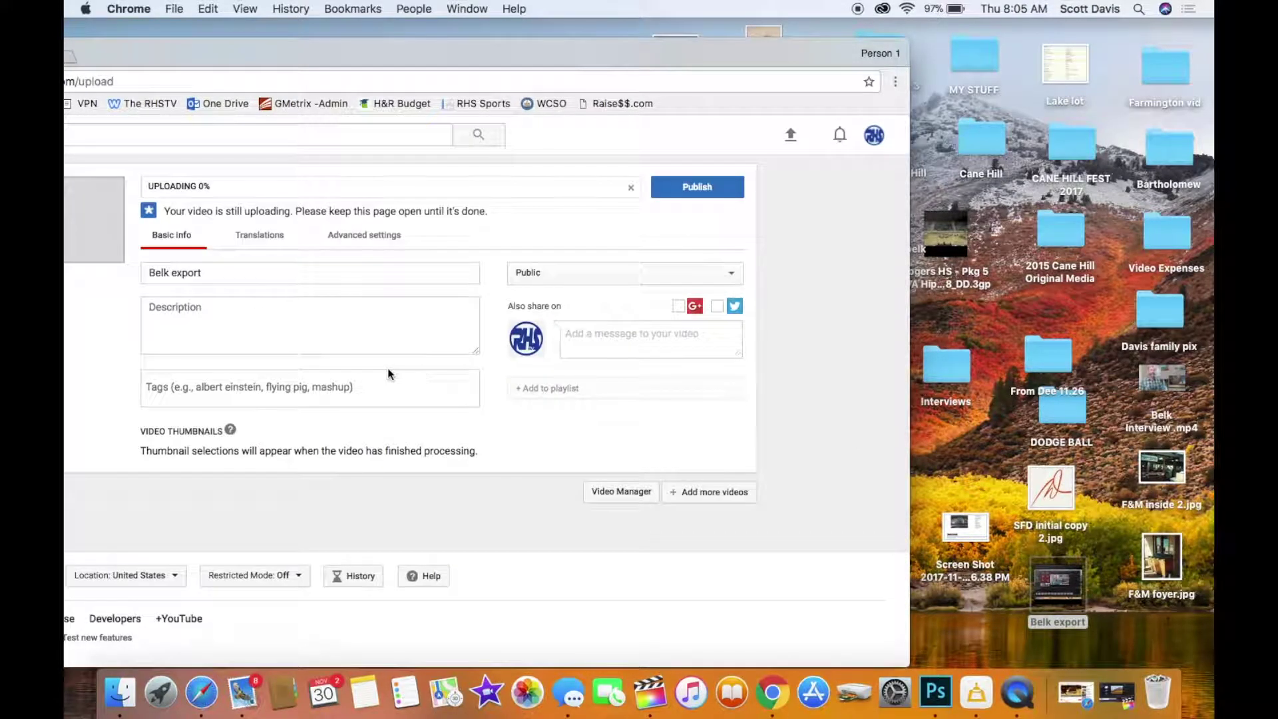
Pick 'Rogers HS Pkg 5 7A Hip Hop AAA AR 118 DD' from the Desktop as an extra upload.
drag(362, 52, 490, 54)
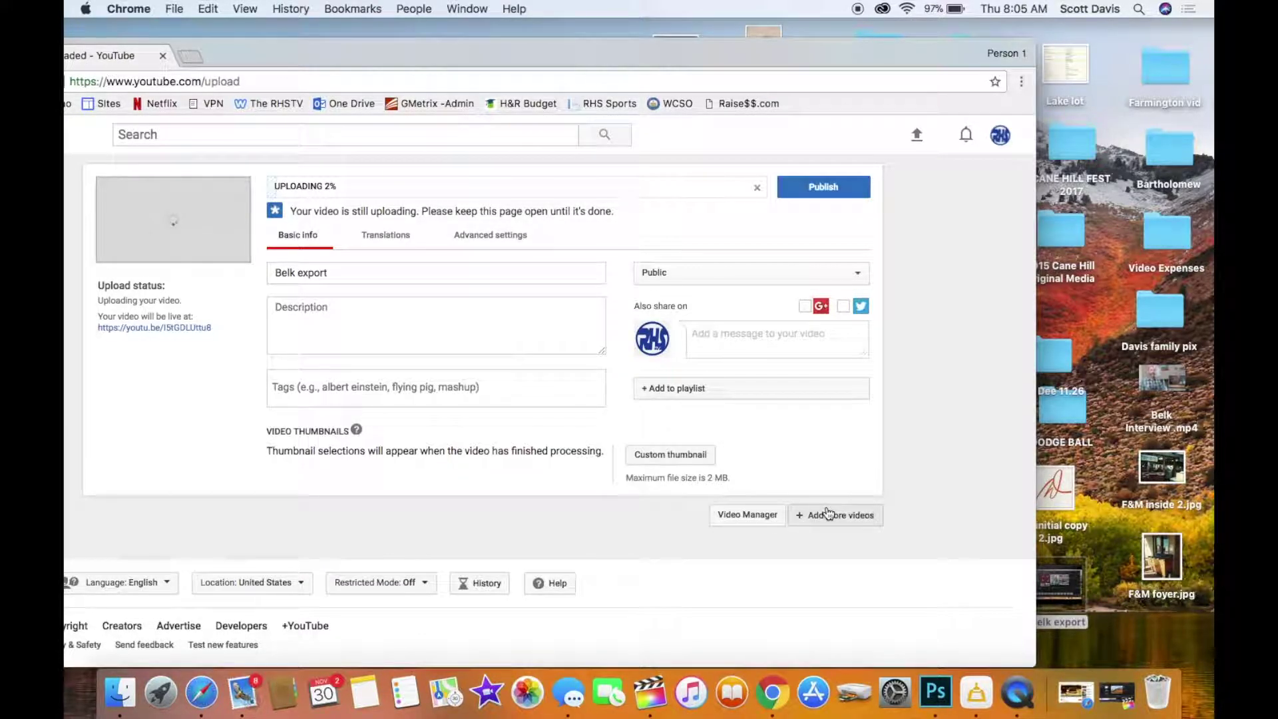
click(827, 513)
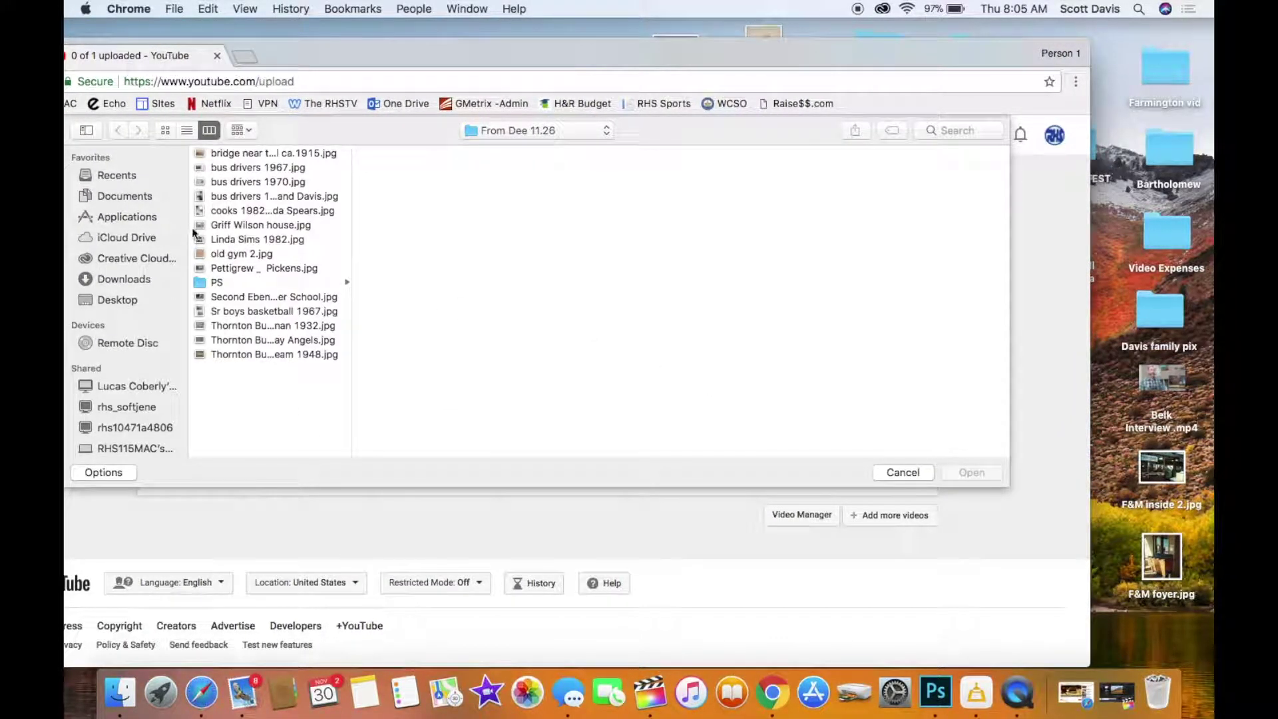
scroll(234, 197, up, 1)
scroll(252, 300, down, 1)
click(106, 299)
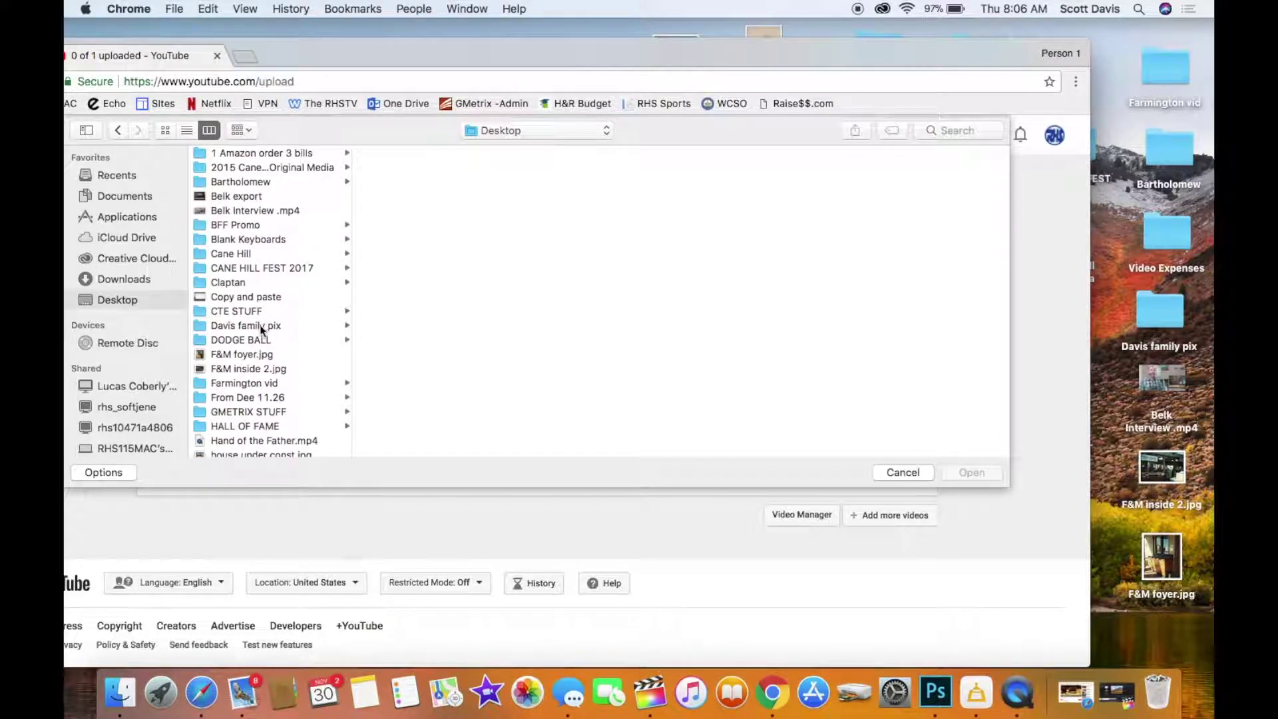
scroll(245, 368, down, 10)
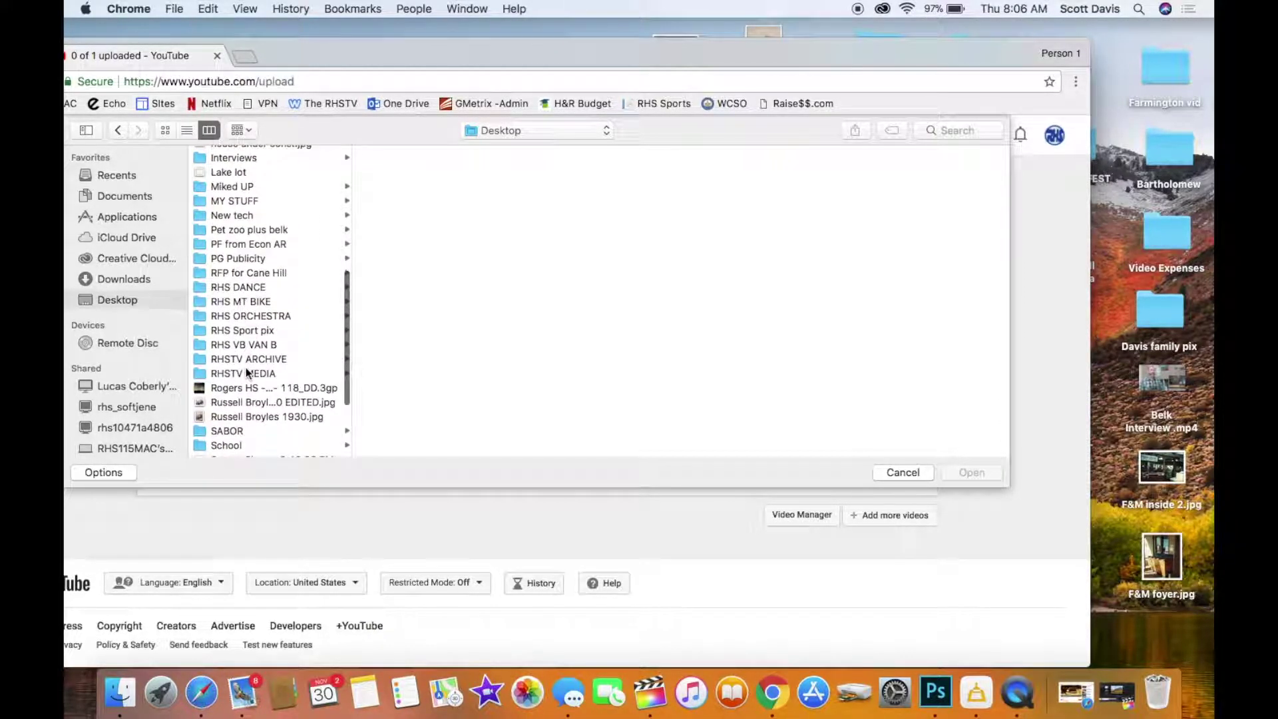
double_click(226, 387)
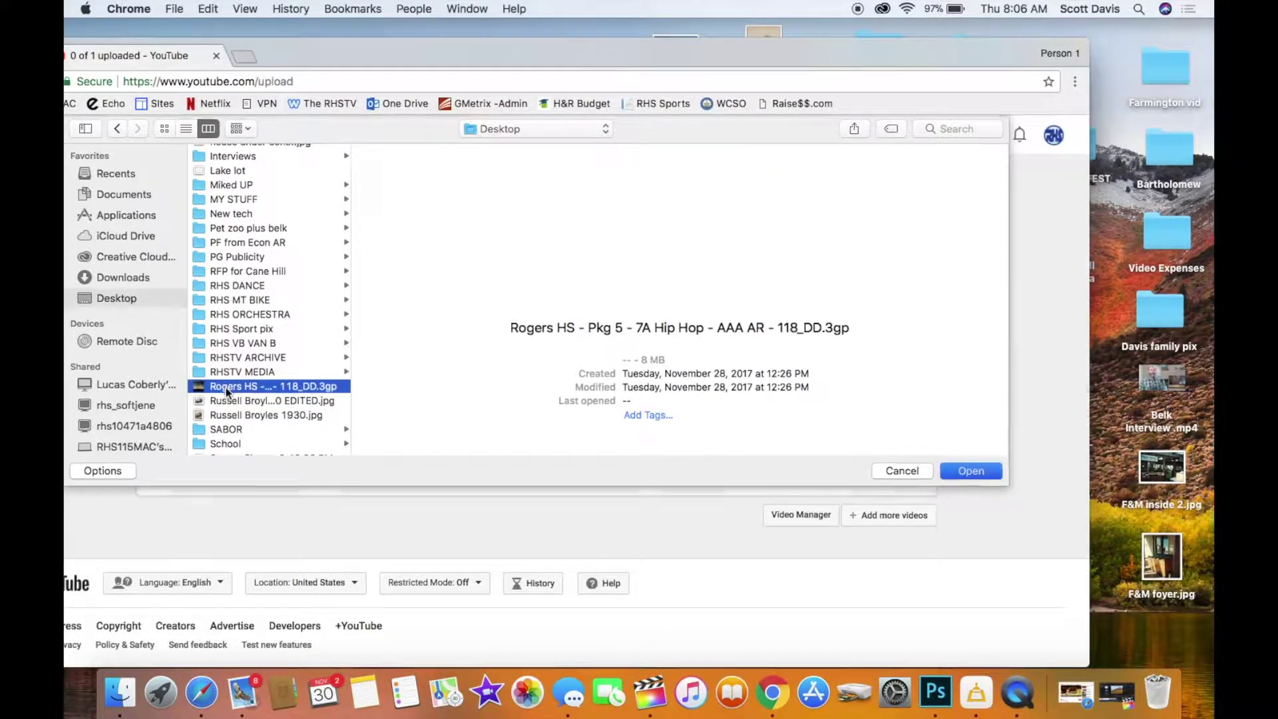
scroll(453, 365, down, 5)
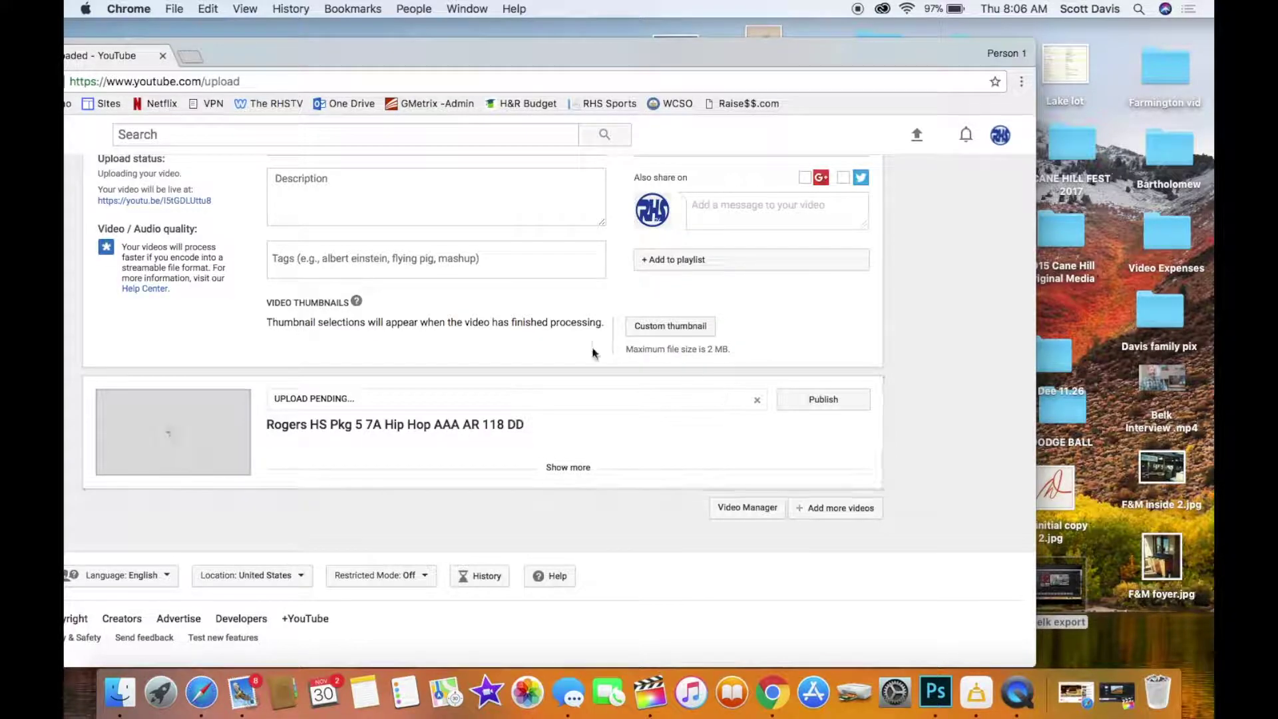
drag(598, 57, 682, 46)
Expand the Rogers HS video card, remove it with ×, and confirm Cancel upload.
scroll(850, 225, up, 5)
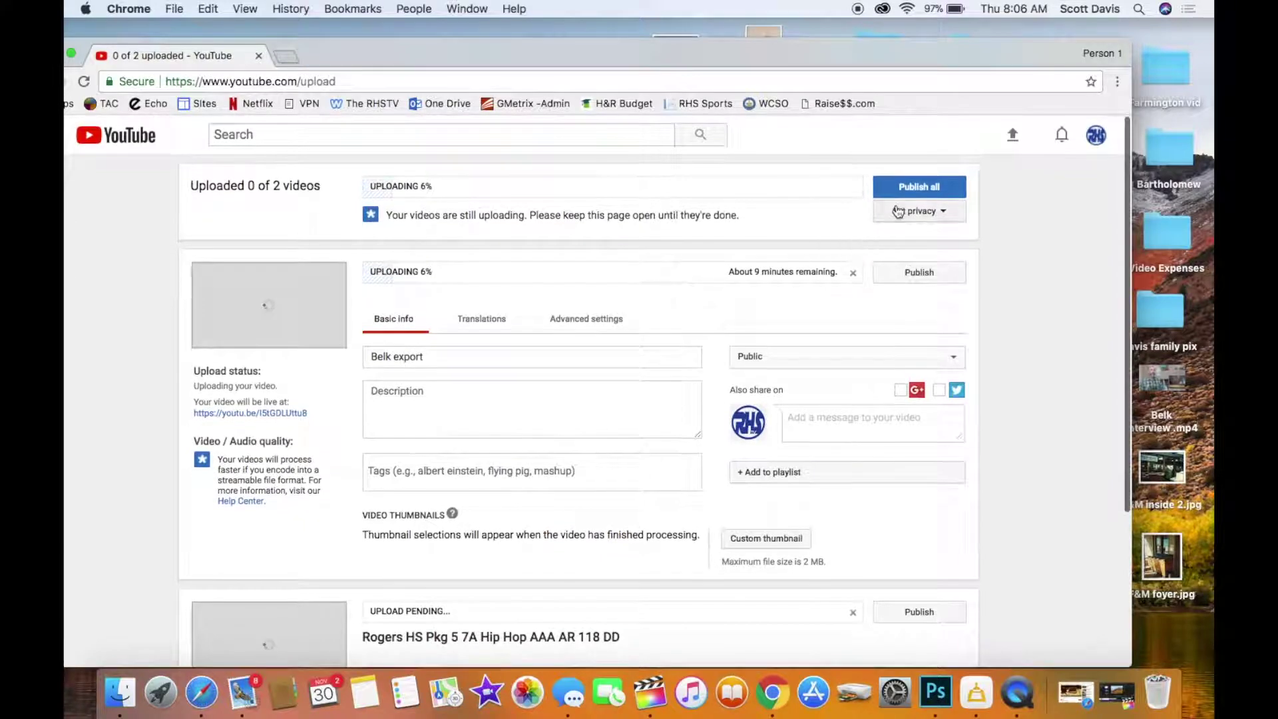
scroll(799, 432, down, 5)
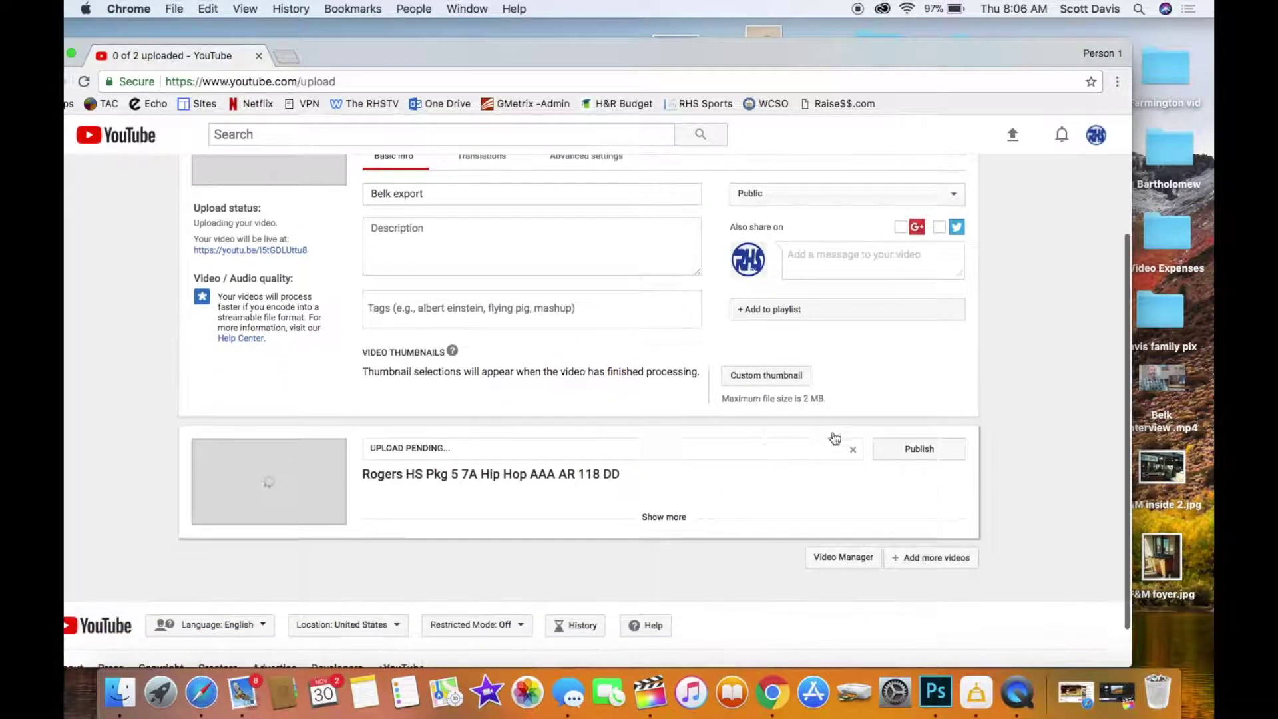
click(793, 501)
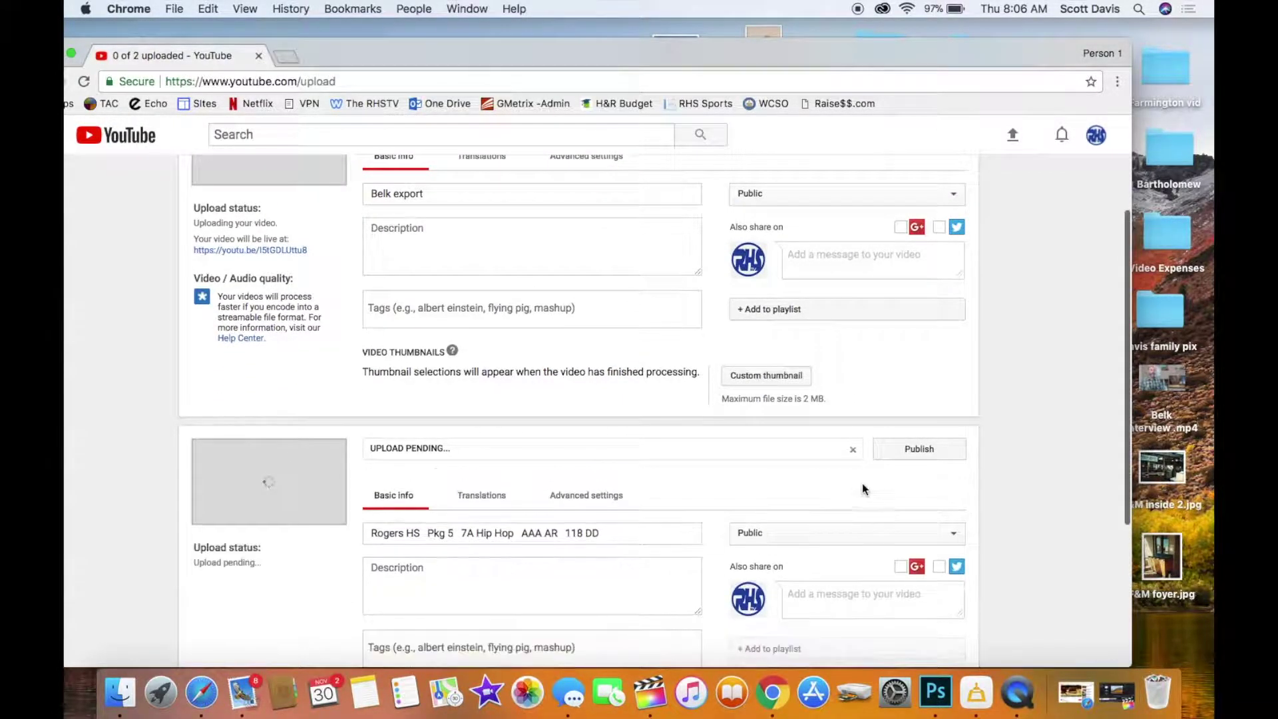
scroll(811, 469, down, 5)
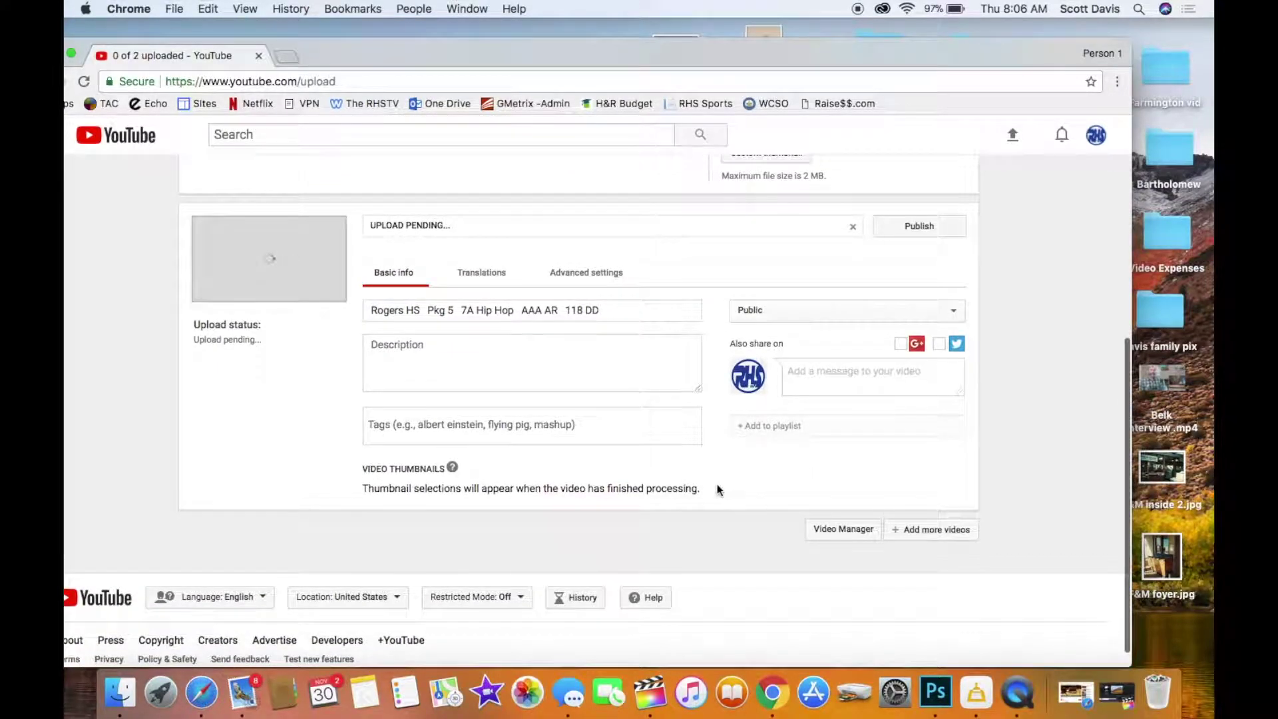
scroll(716, 485, up, 2)
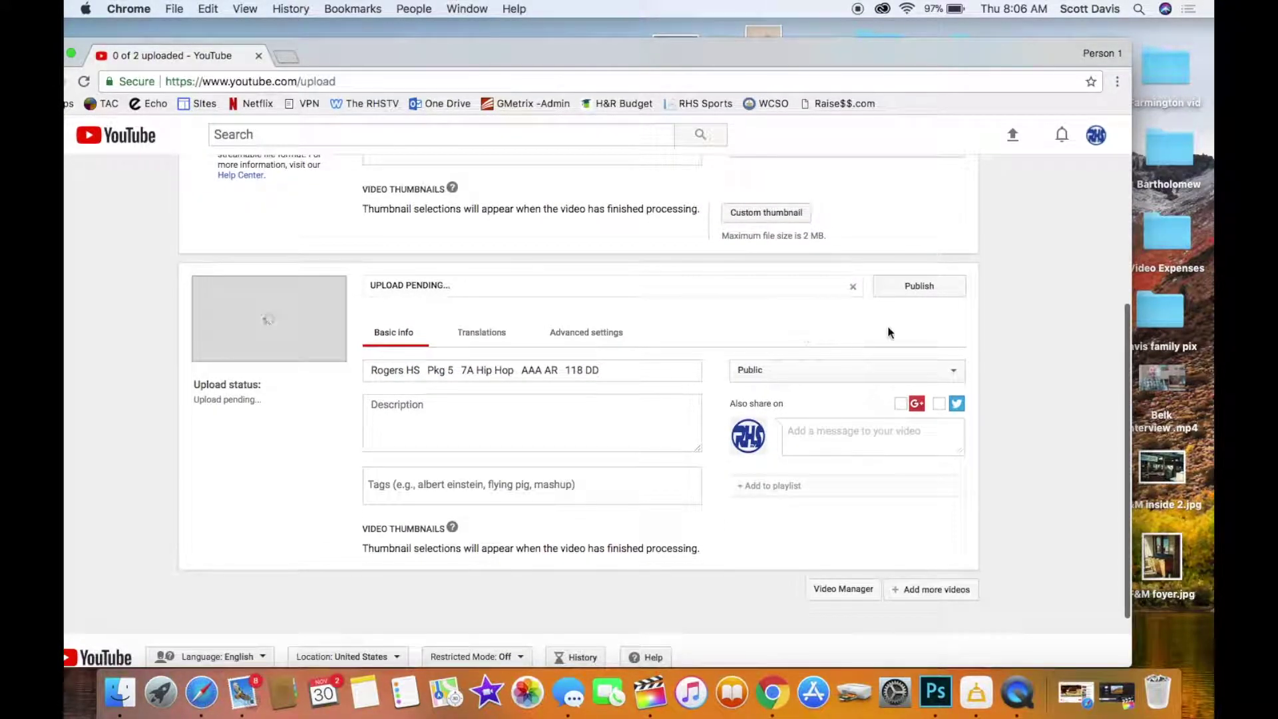
click(852, 286)
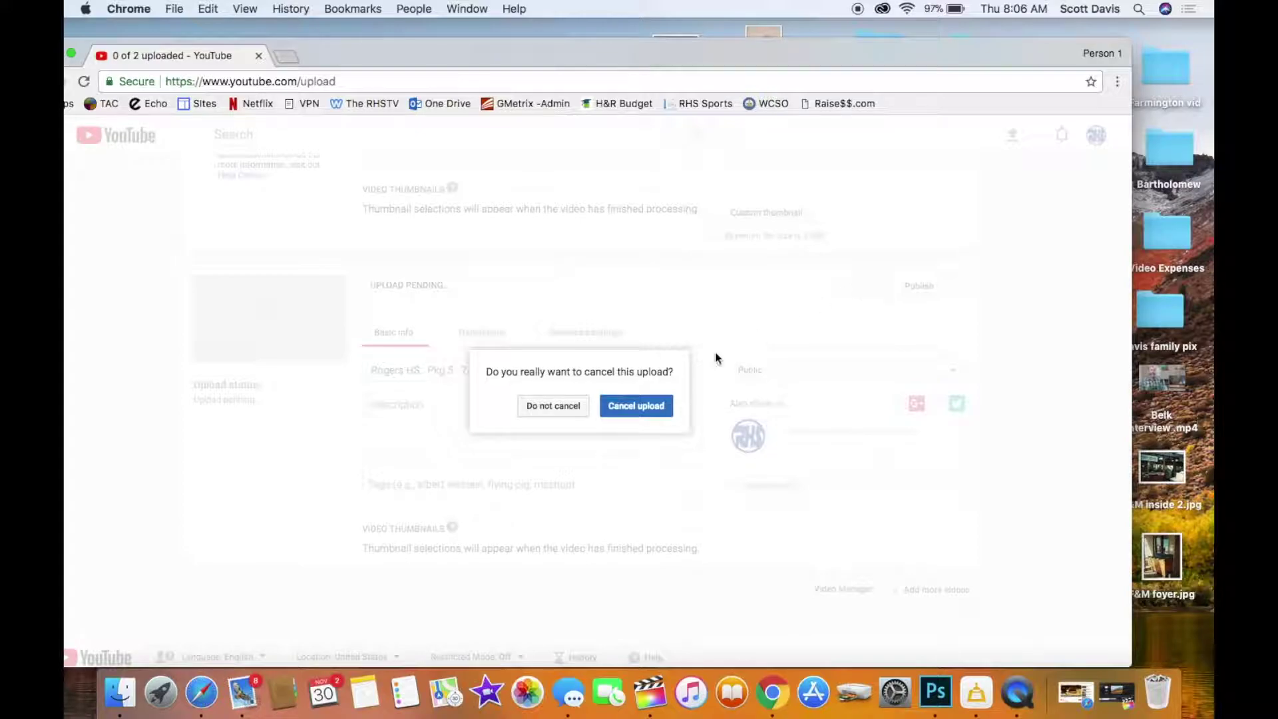
click(629, 407)
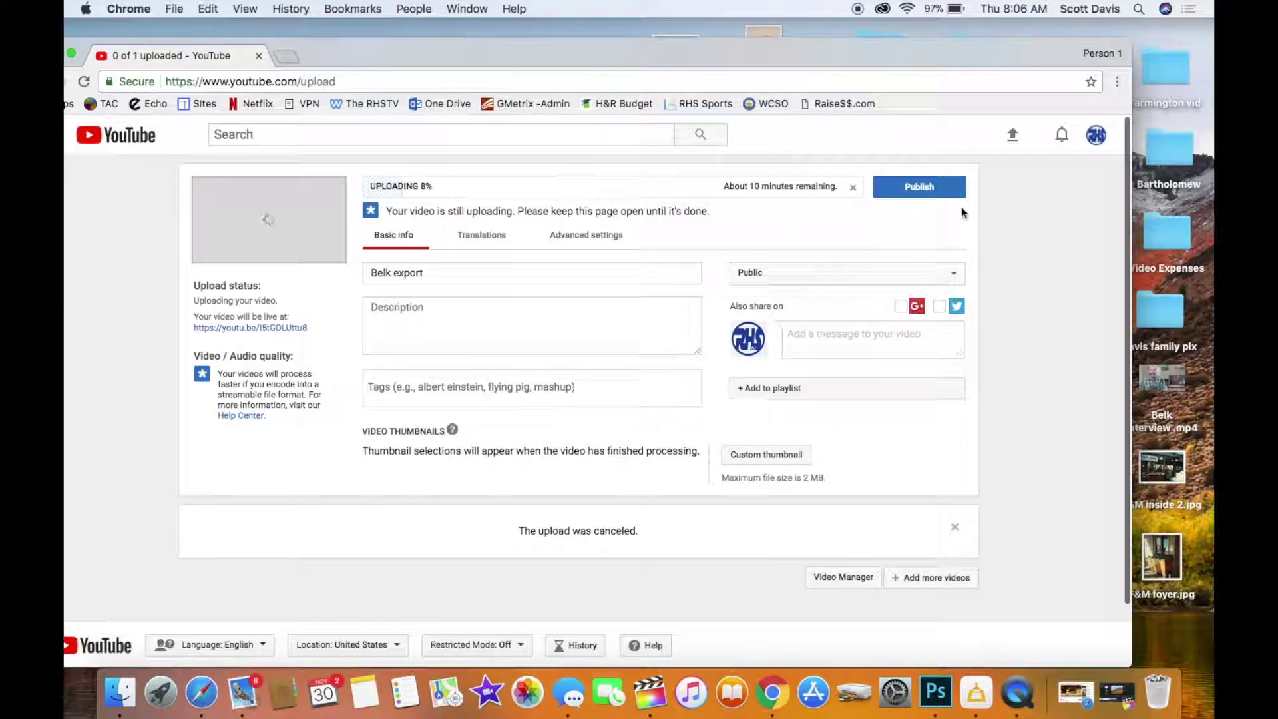
click(953, 274)
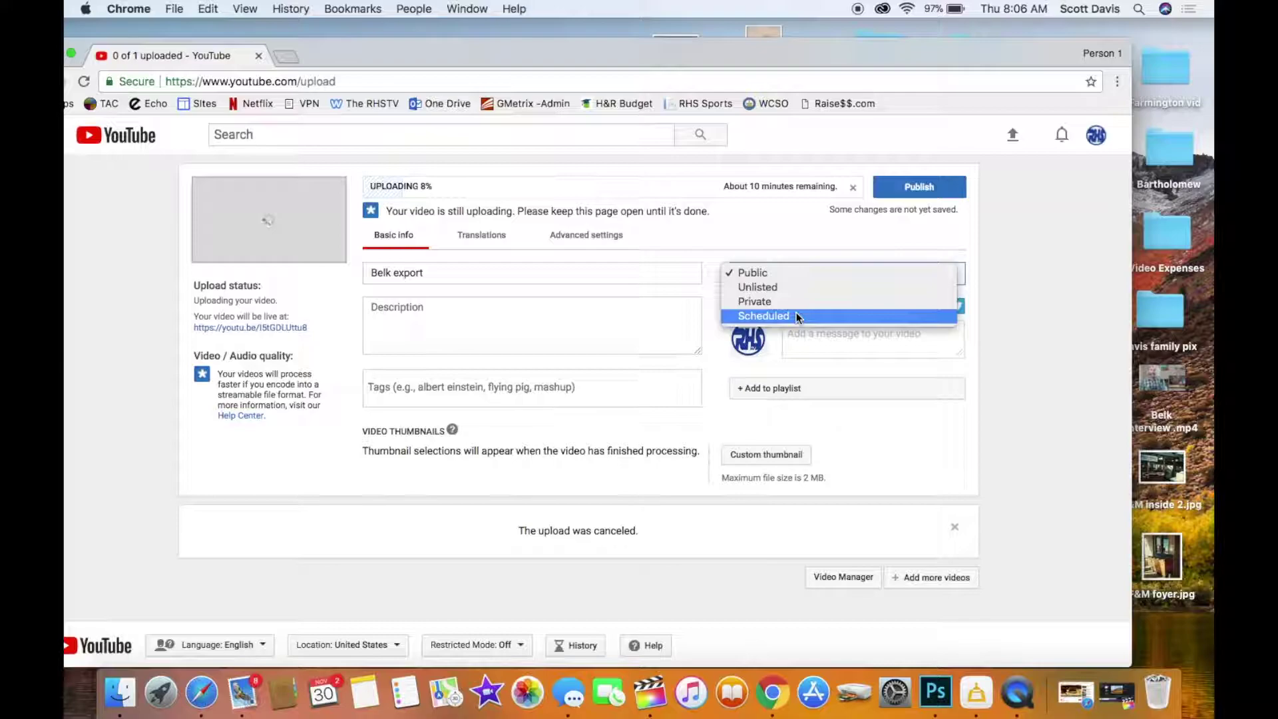
click(434, 306)
click(400, 304)
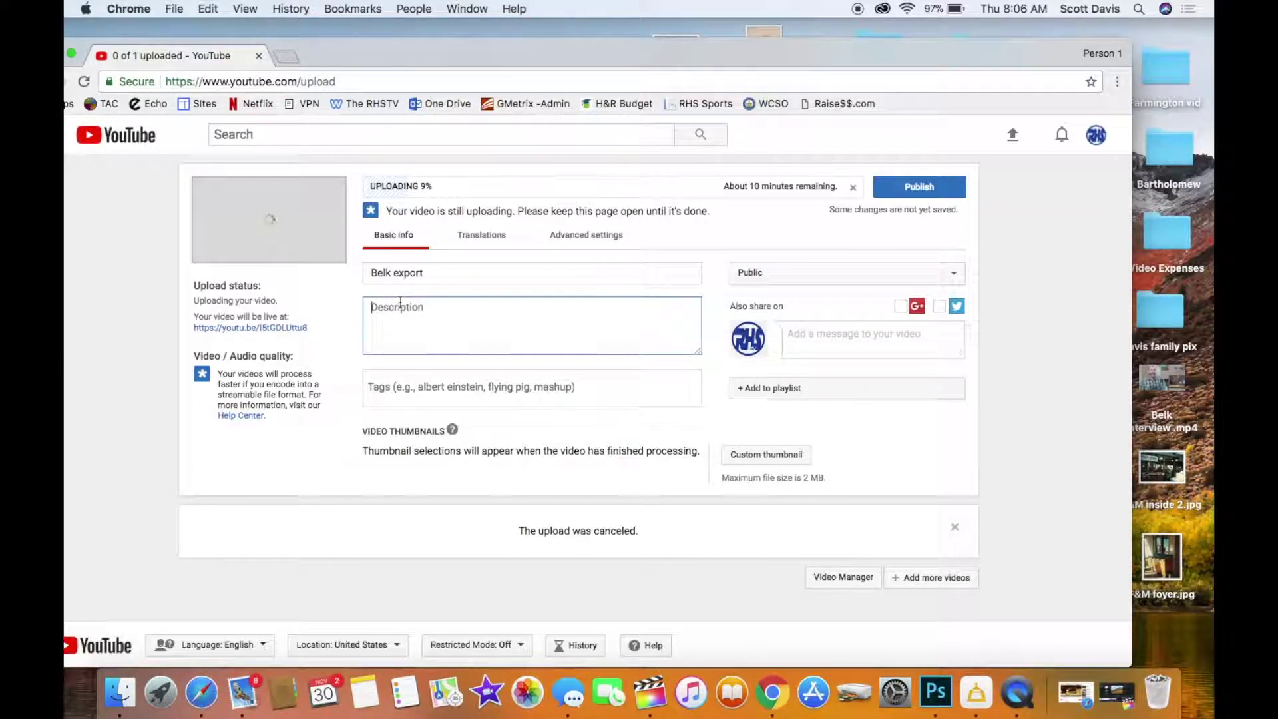
click(376, 389)
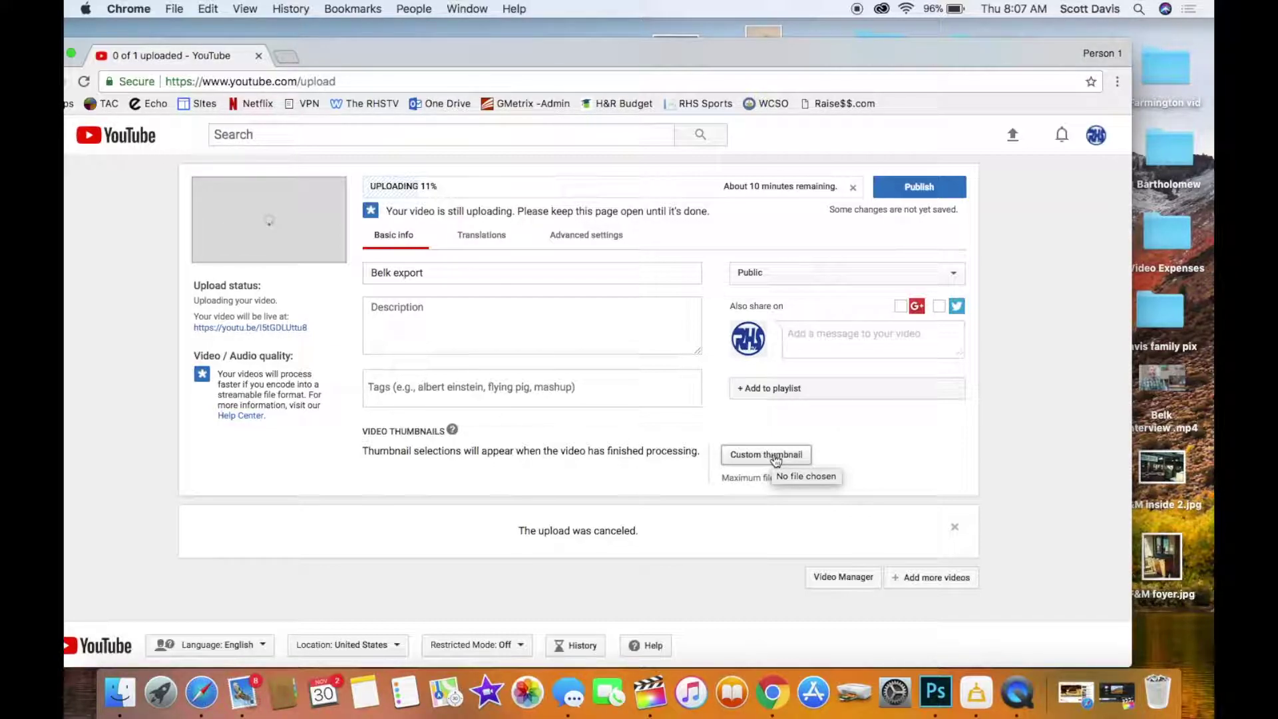
scroll(709, 384, up, 2)
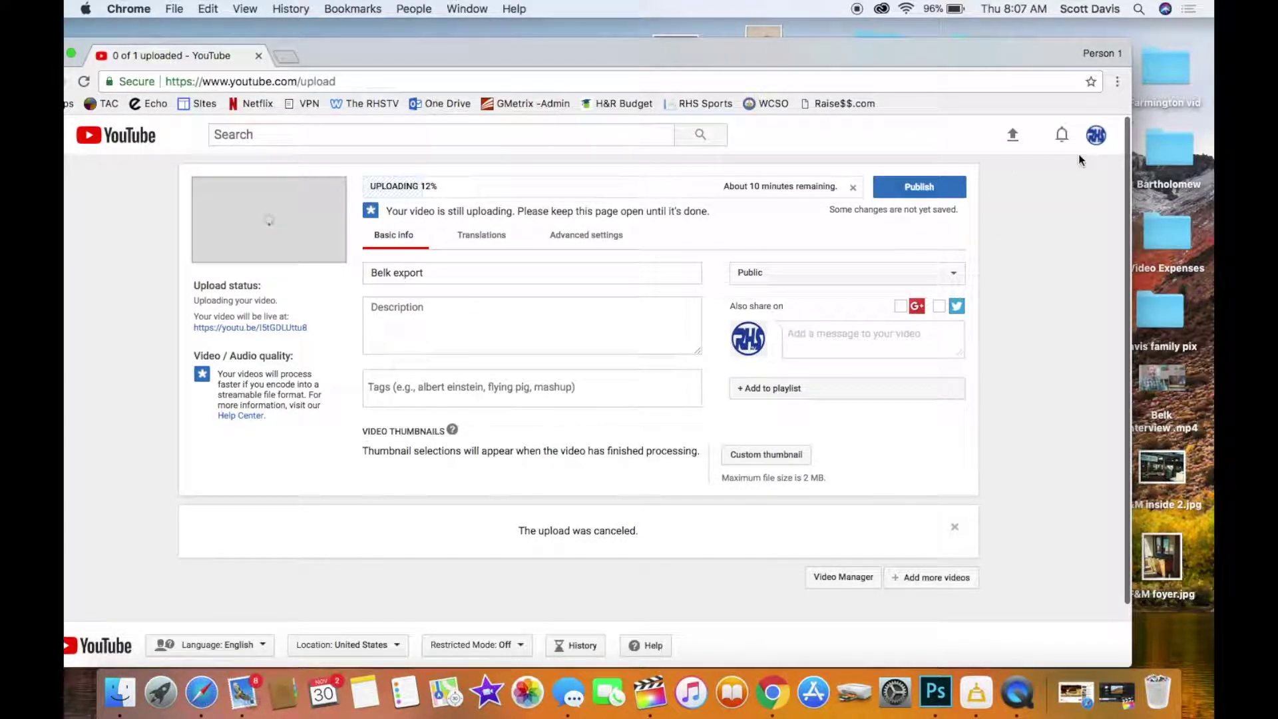
Switch to Creator Studio, leaving the upload page, and open the 'How to Export…' video's details.
click(1093, 137)
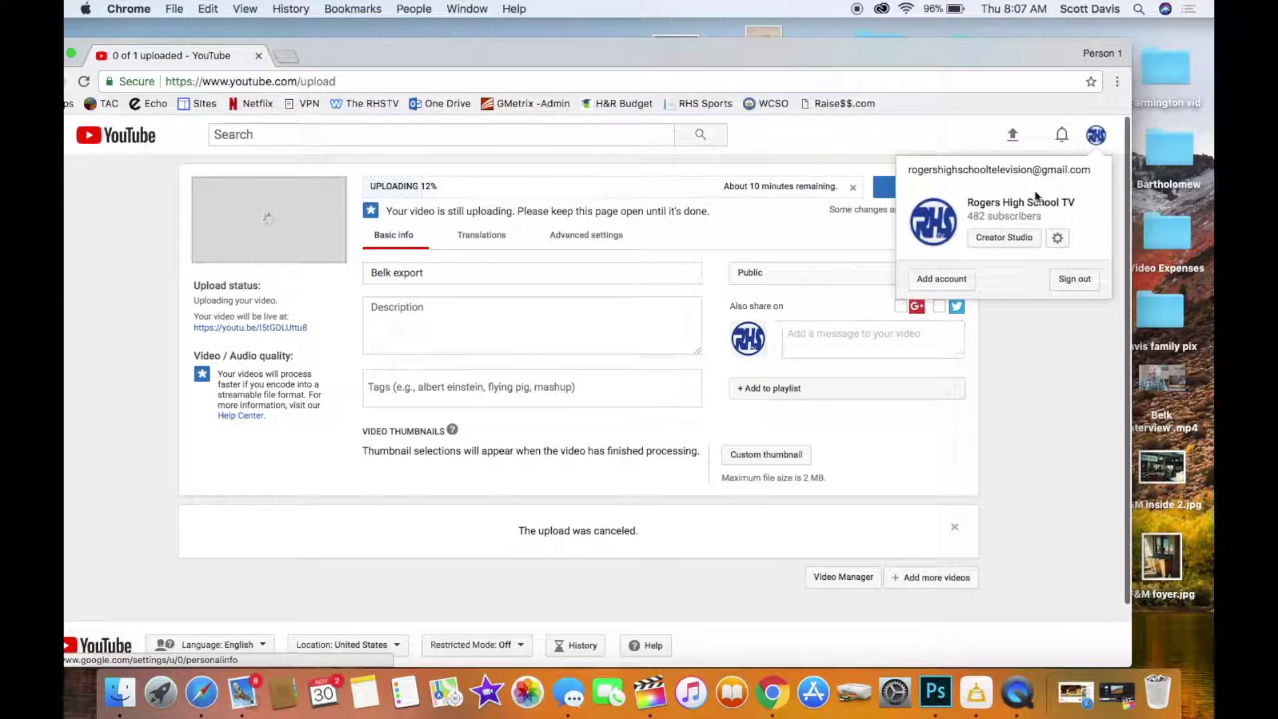
click(1010, 237)
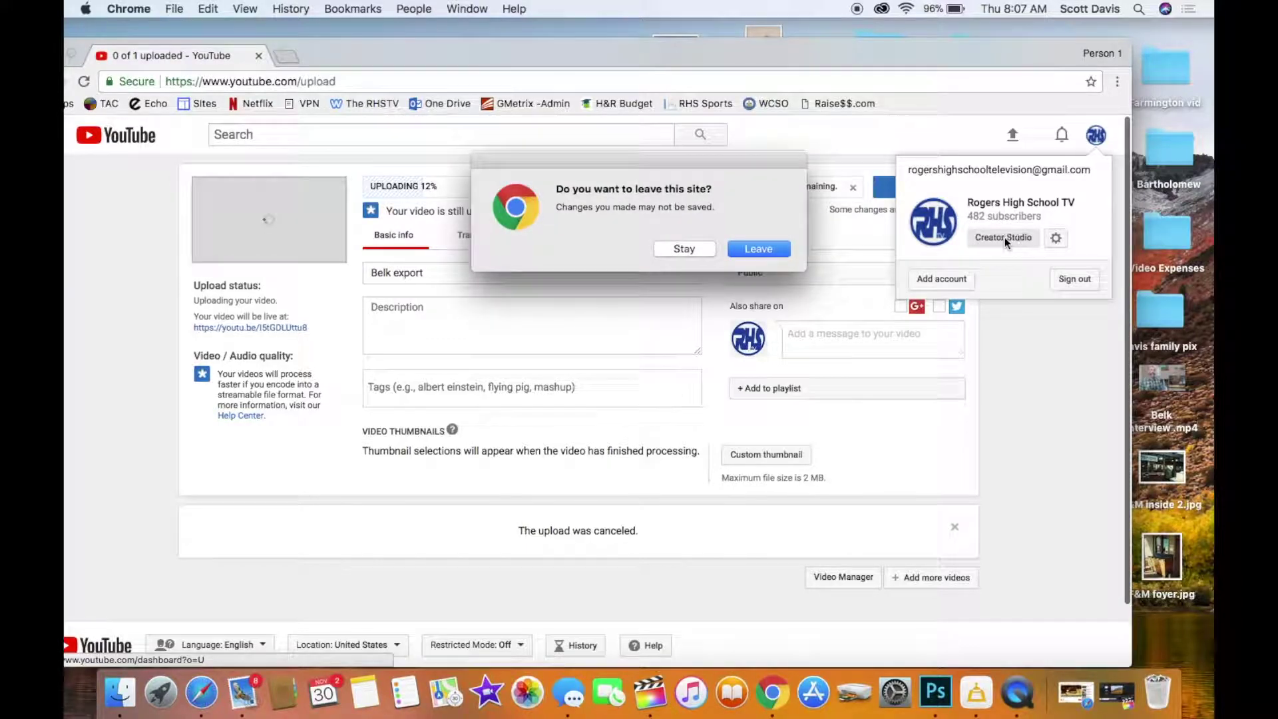
click(753, 250)
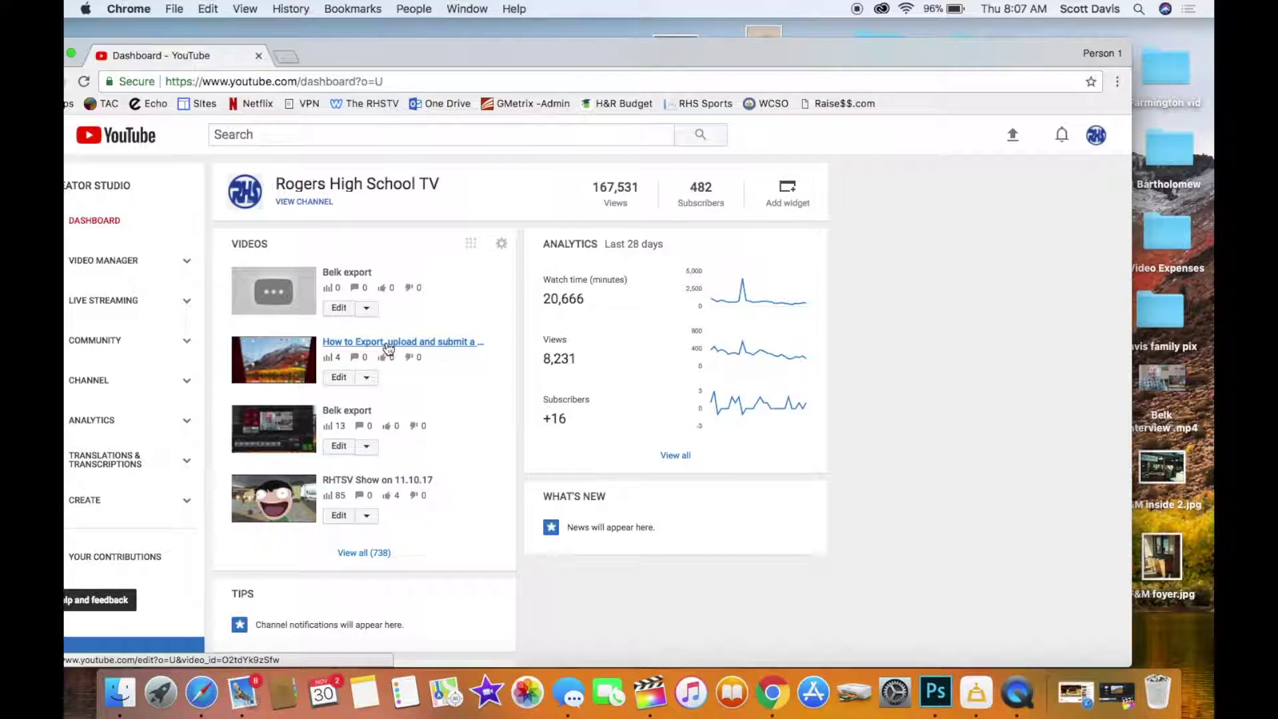
click(388, 342)
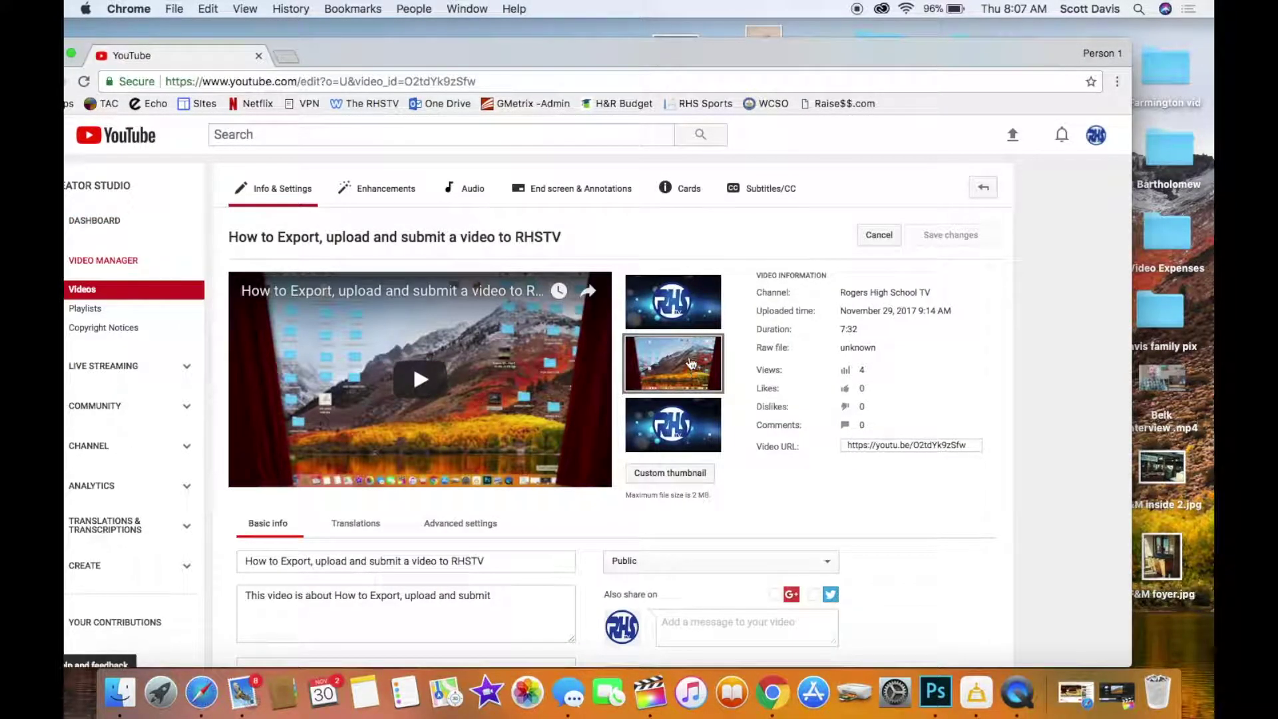
Open the custom thumbnail file picker and dismiss it without choosing an image.
mouse_move(675, 422)
click(660, 476)
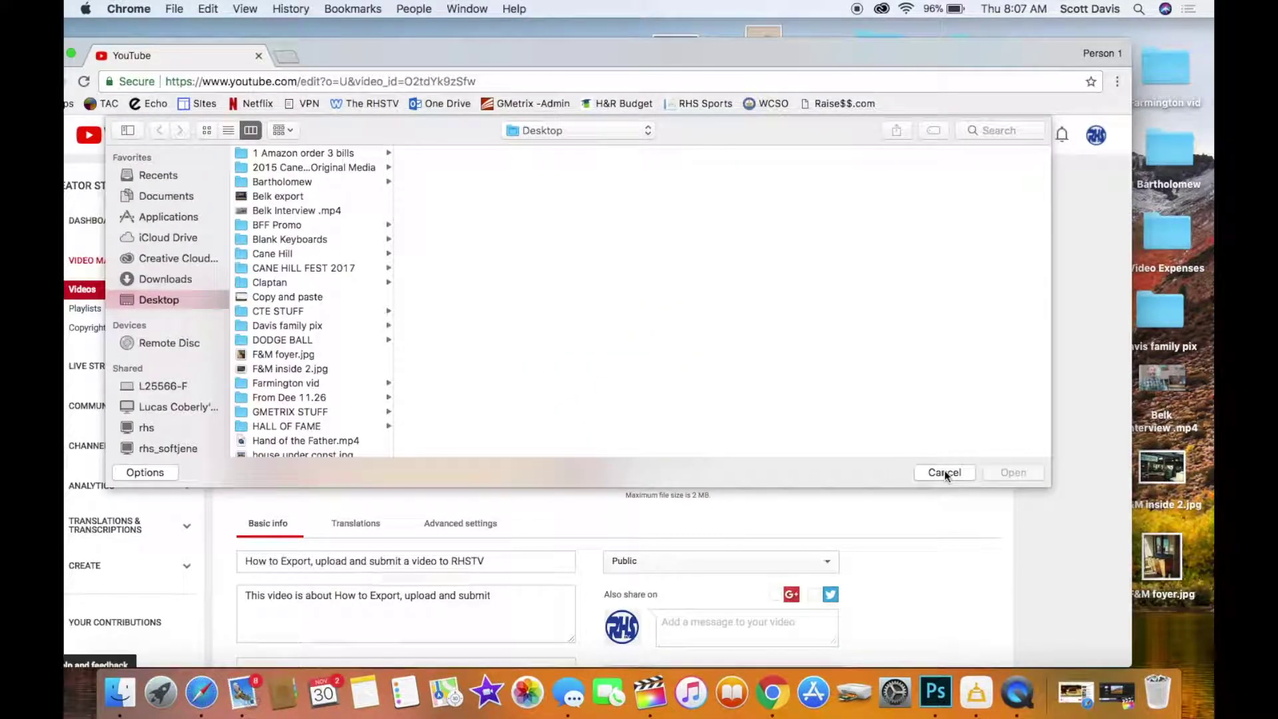
click(945, 472)
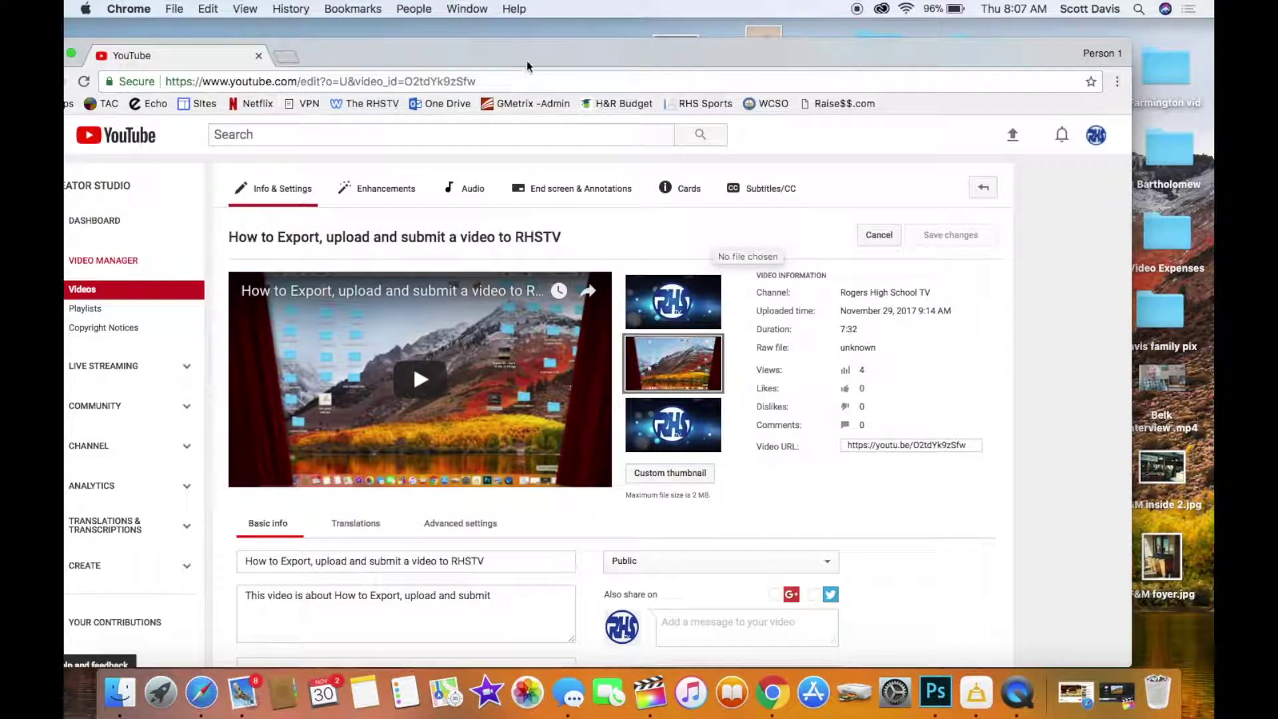
drag(531, 51, 585, 50)
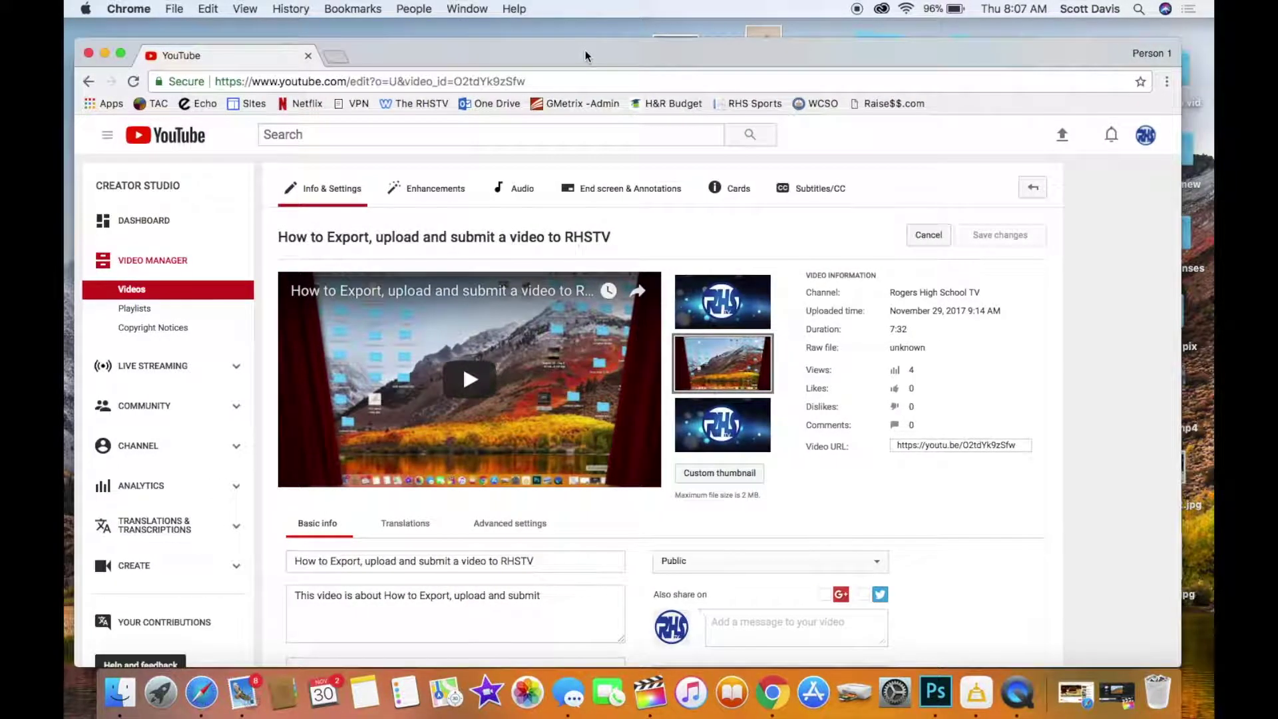
click(1145, 136)
Open Video Manager via View all (738) and scroll through the newest uploads.
click(1054, 246)
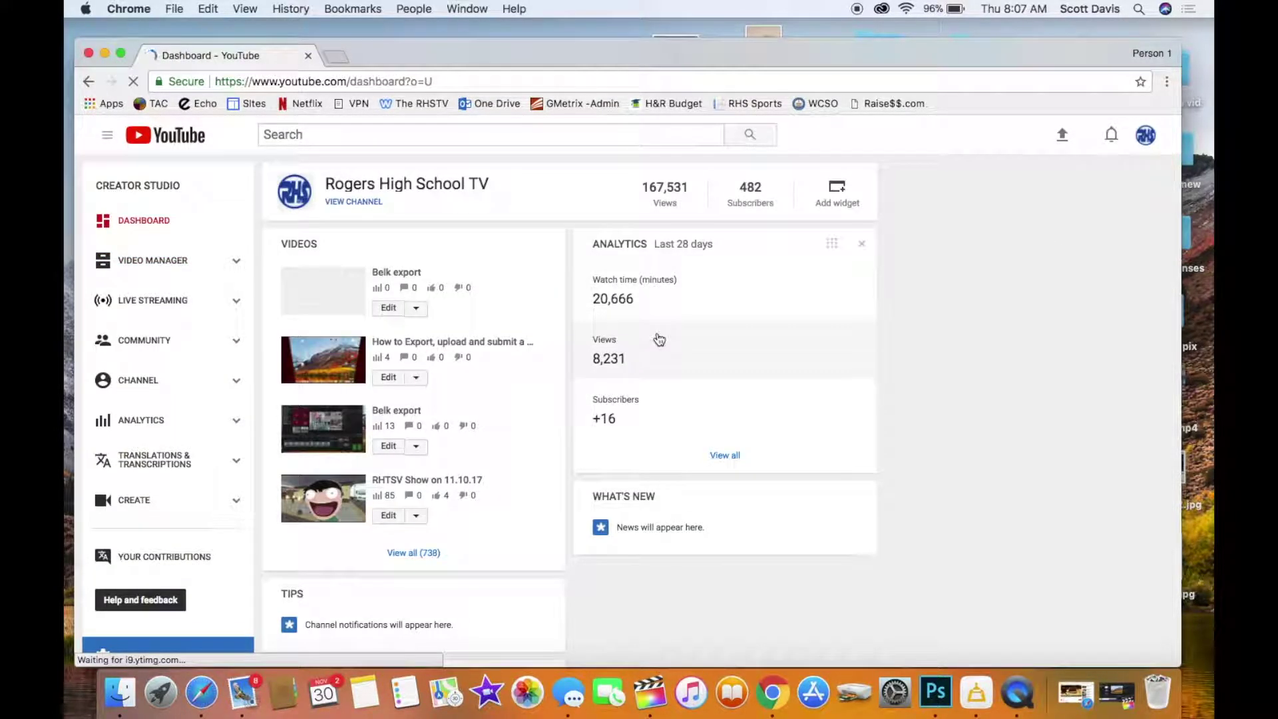
scroll(469, 316, down, 5)
scroll(469, 316, up, 5)
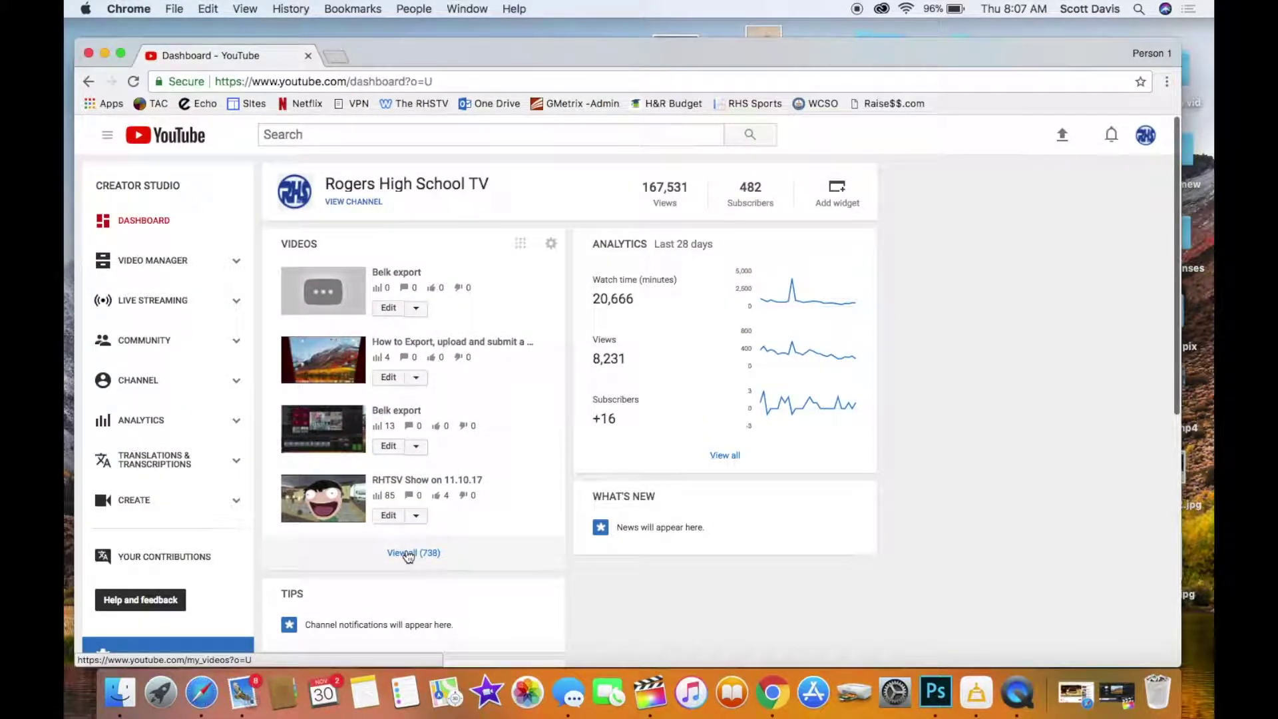
click(408, 554)
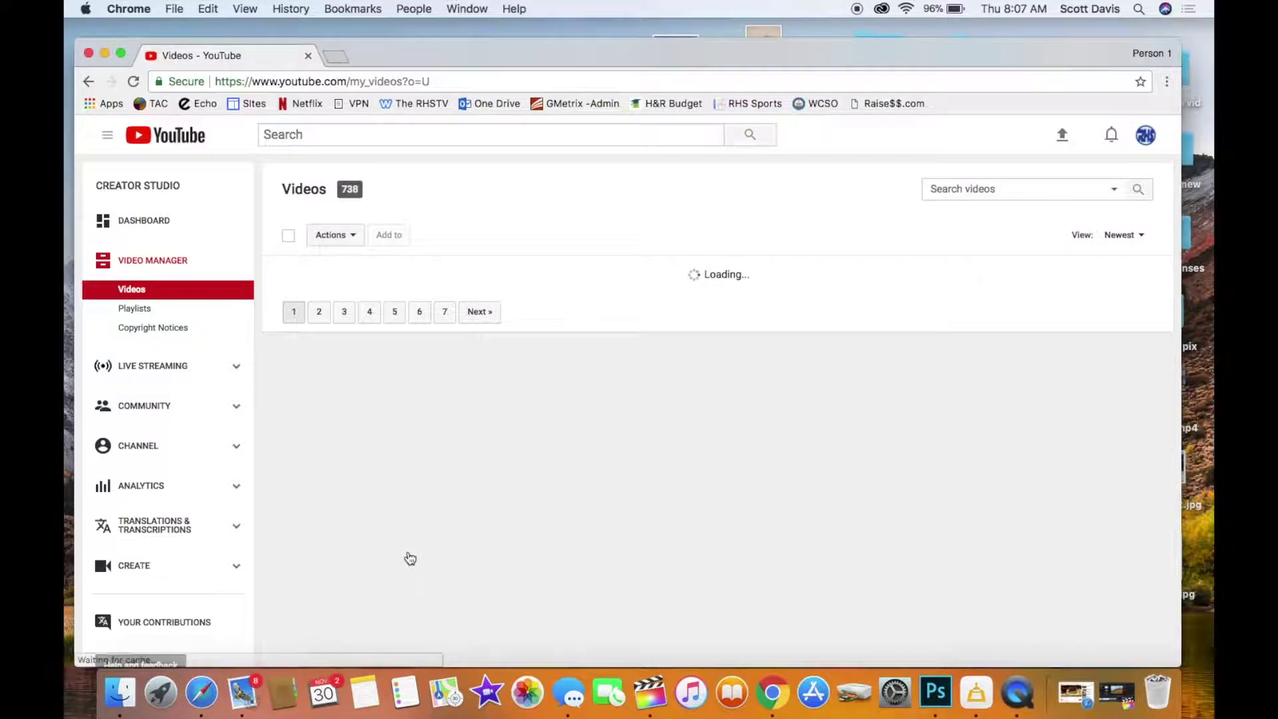
scroll(521, 565, down, 2)
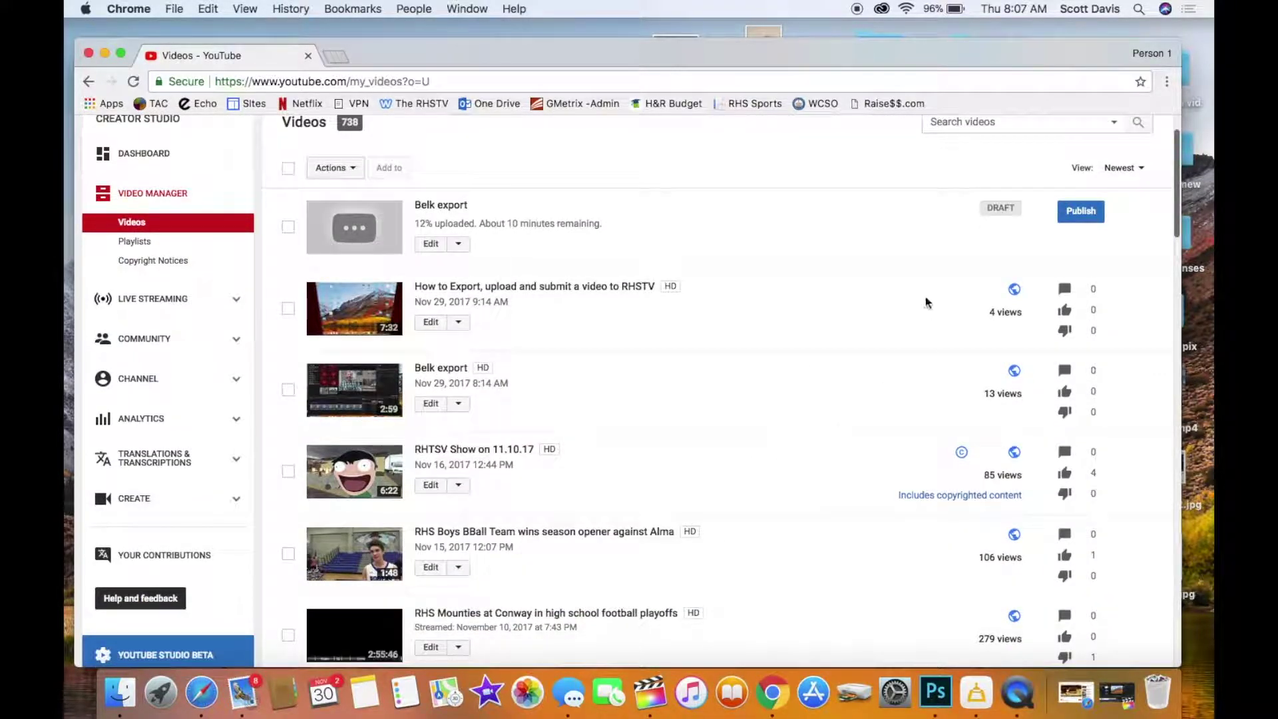
scroll(1016, 459, down, 3)
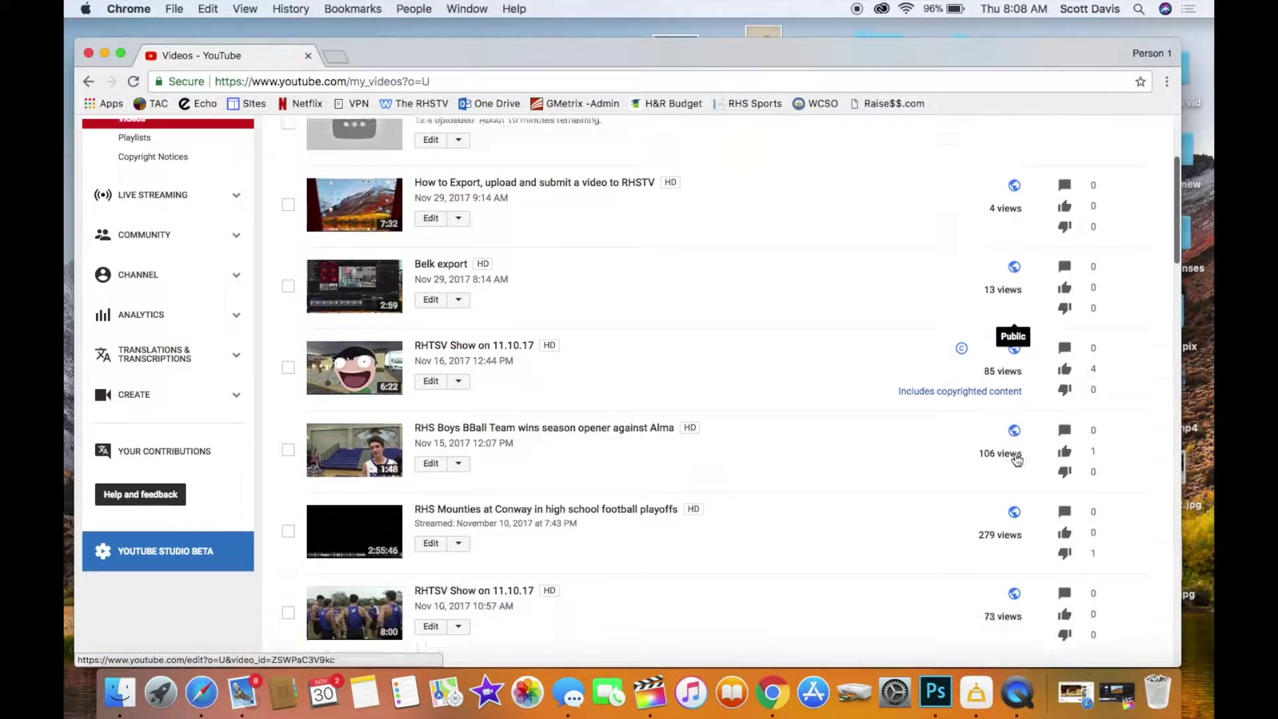
scroll(1017, 460, down, 10)
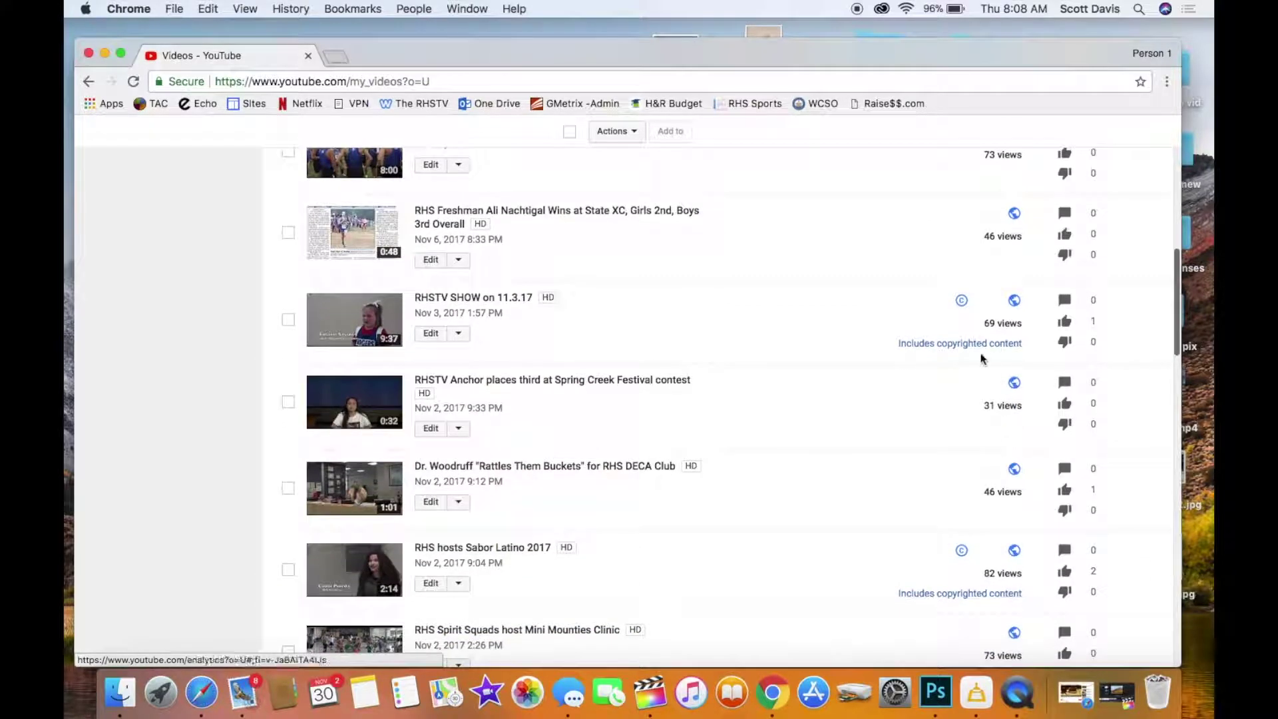
scroll(988, 450, down, 8)
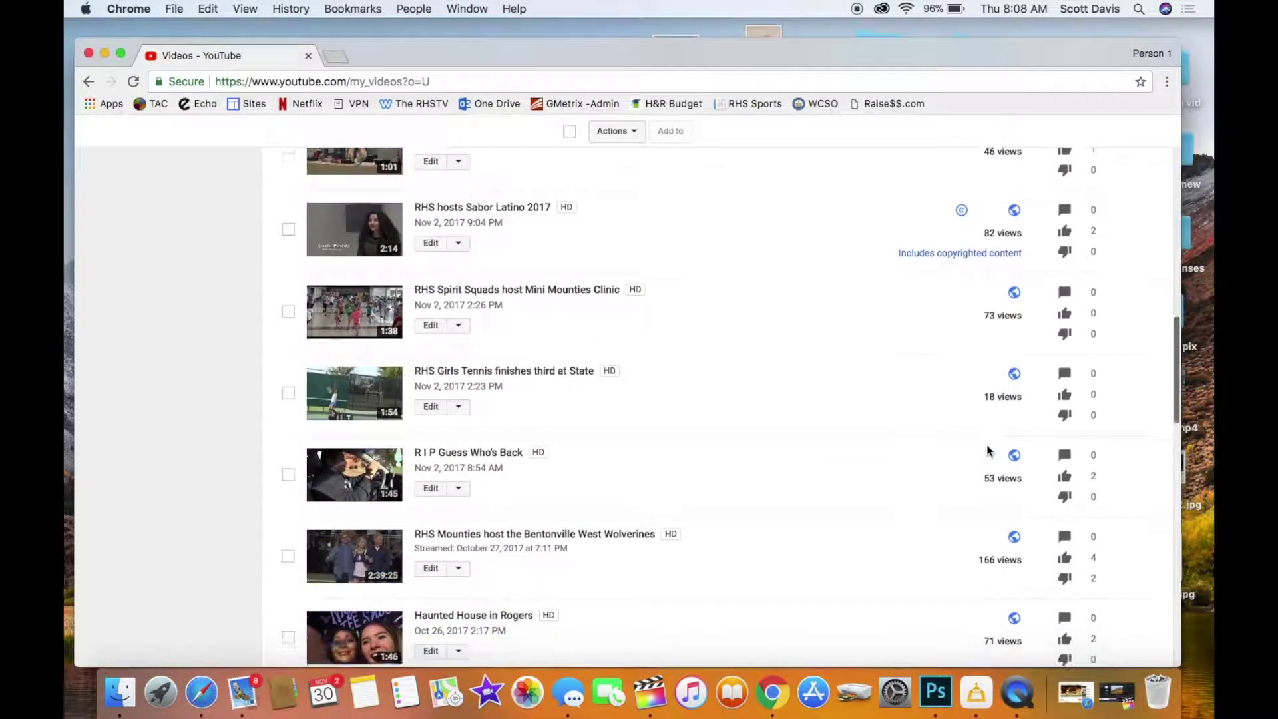
scroll(988, 450, down, 11)
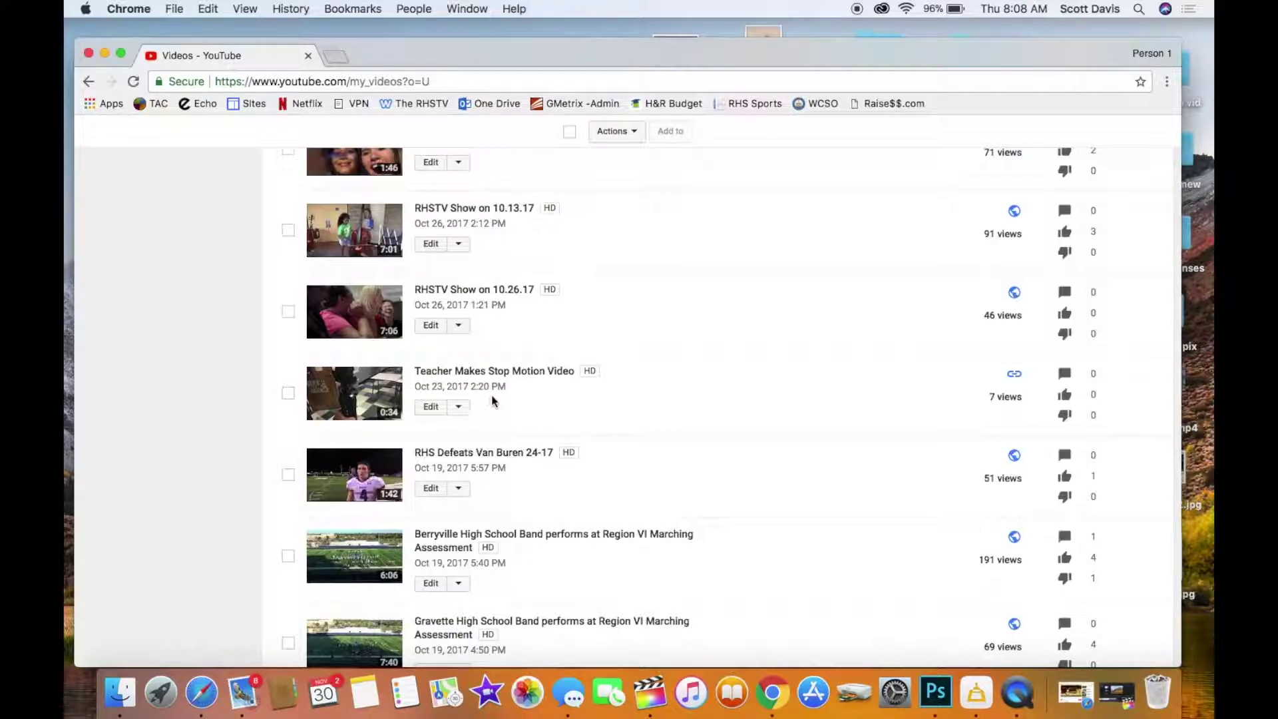
scroll(665, 447, down, 5)
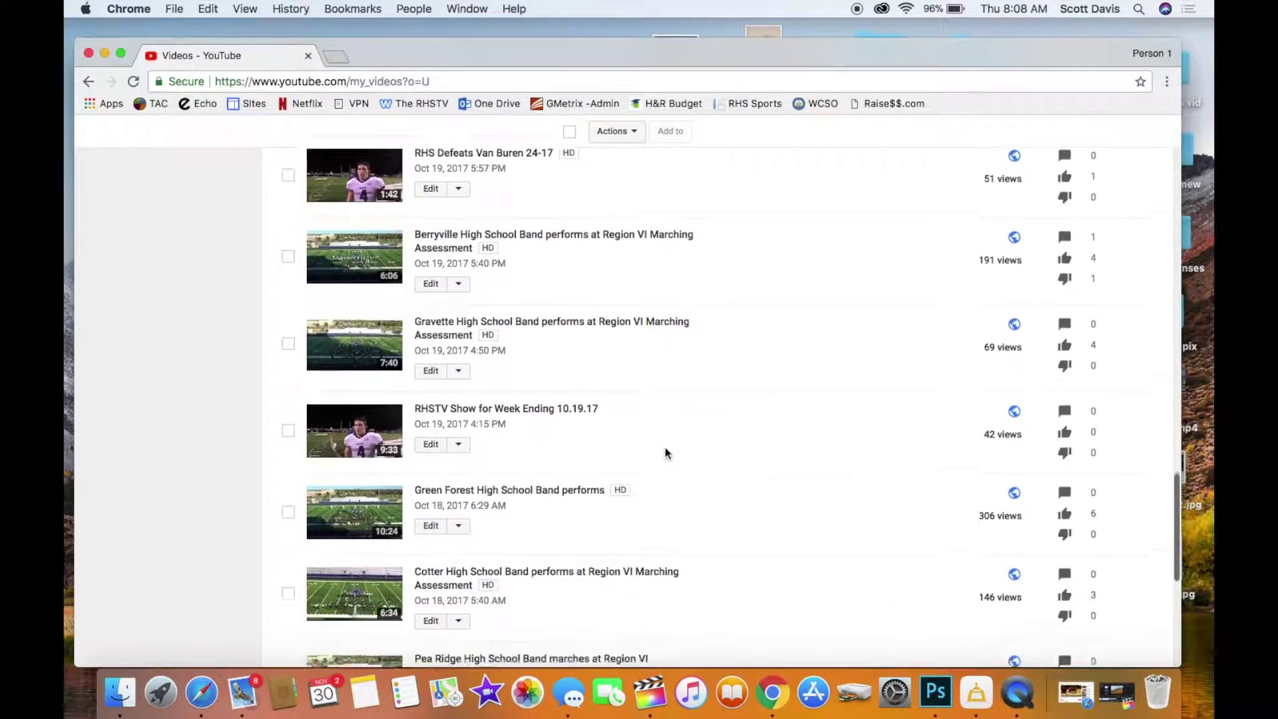
scroll(665, 448, up, 10)
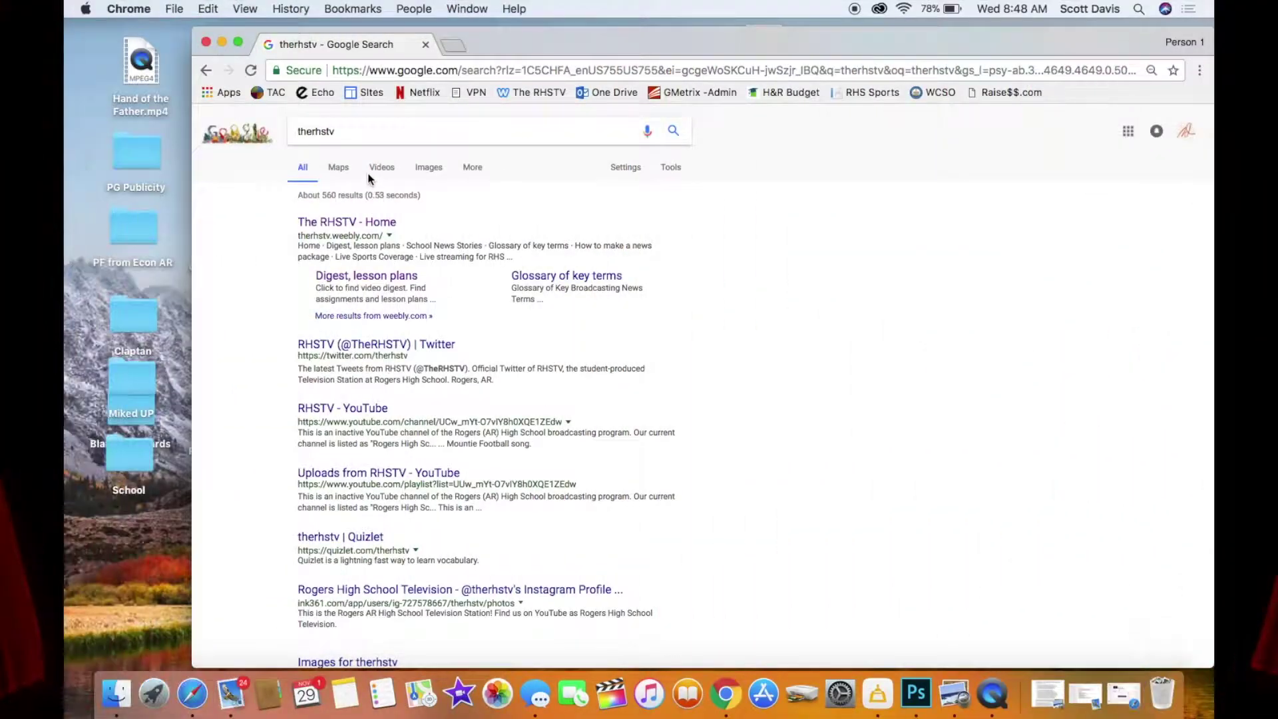
Open The RHSTV - Home result, then the Fundamentals AV Tech and Film page, and scroll to Complete Interview.
click(336, 219)
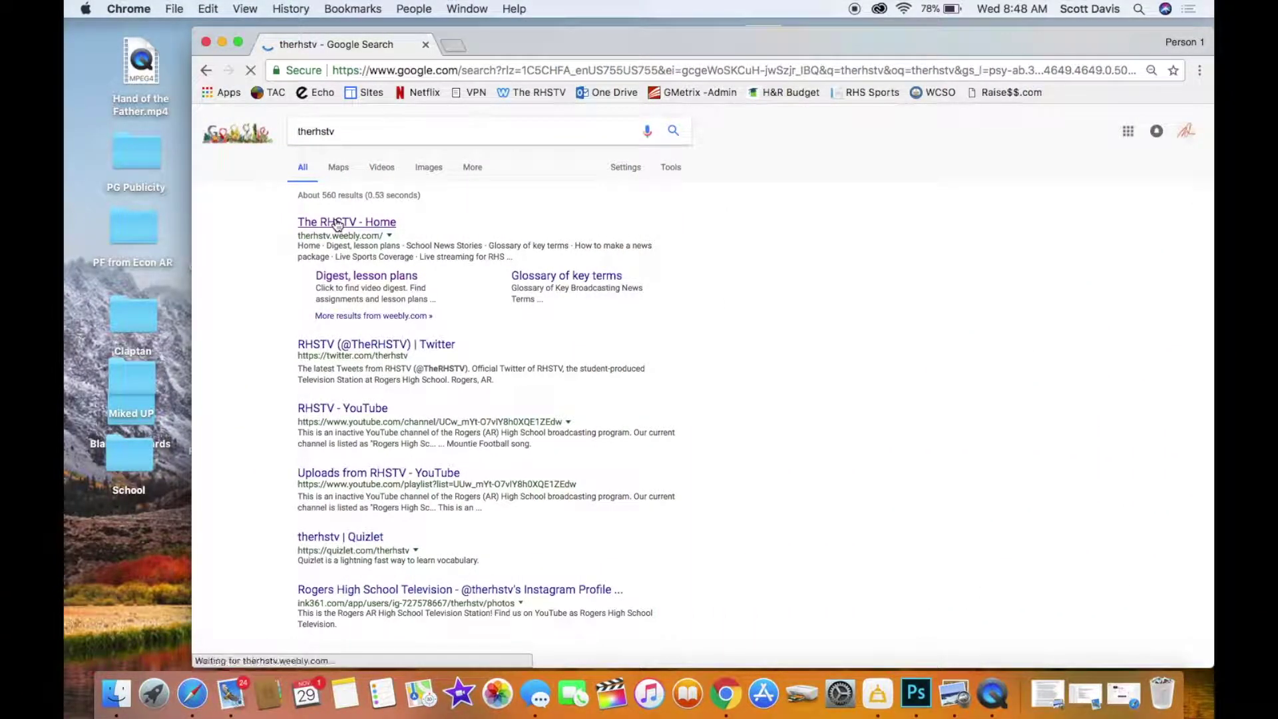
scroll(438, 309, down, 5)
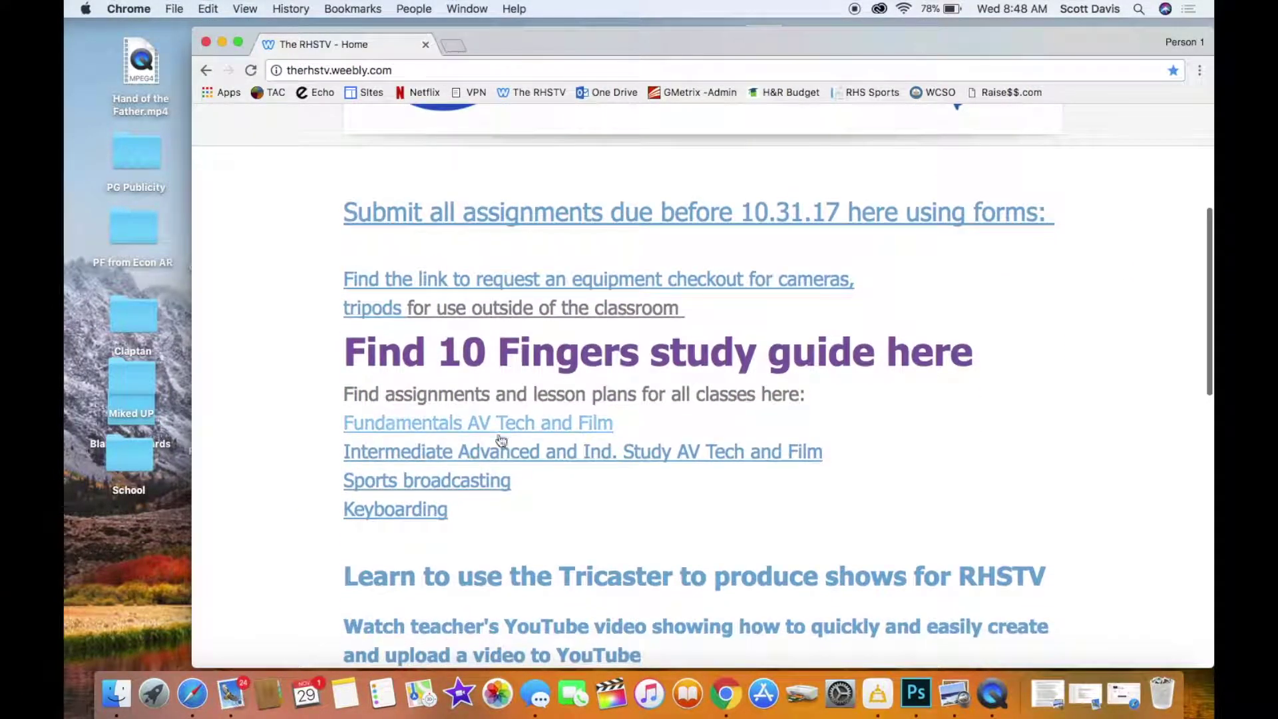
click(411, 426)
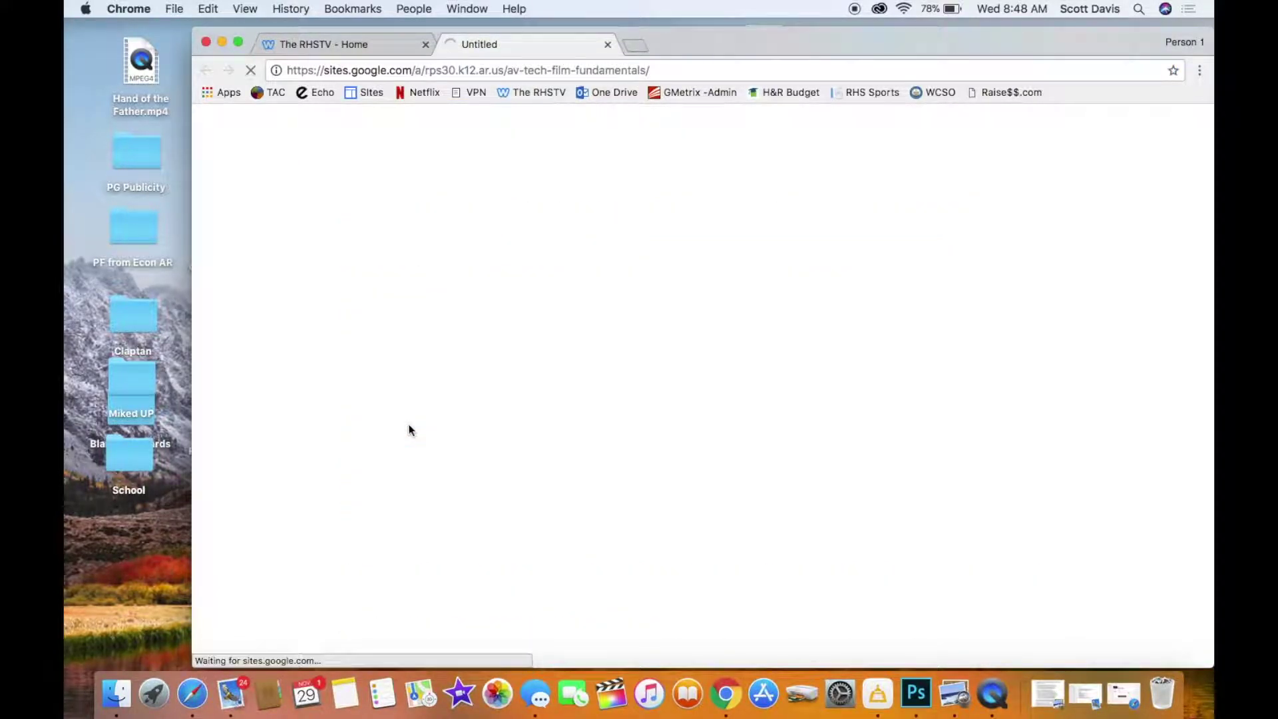
scroll(410, 430, down, 10)
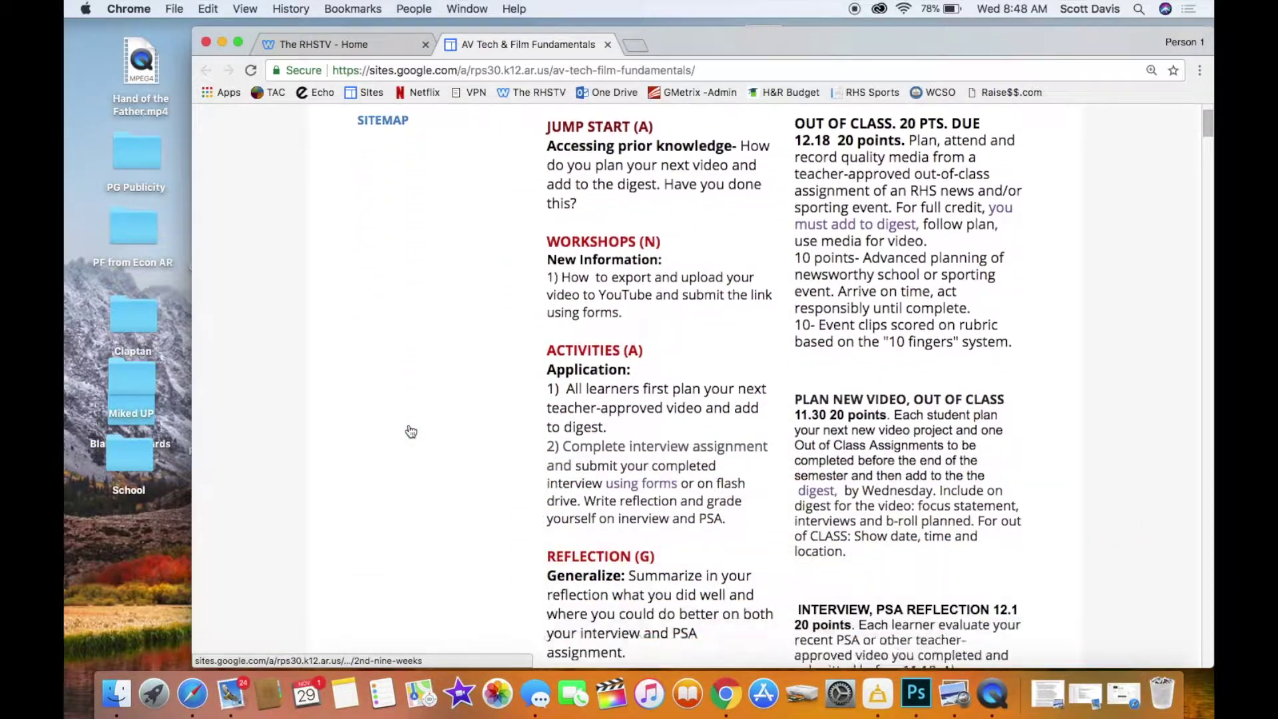
scroll(410, 432, down, 5)
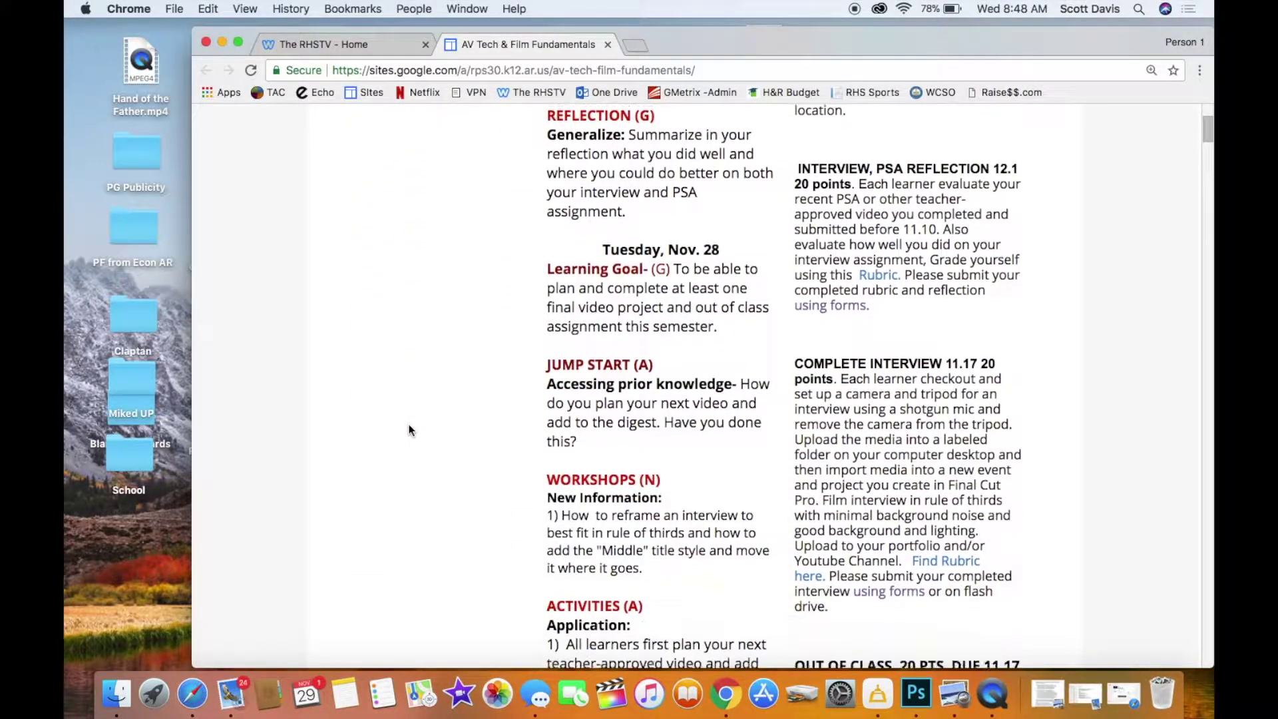
scroll(409, 429, down, 1)
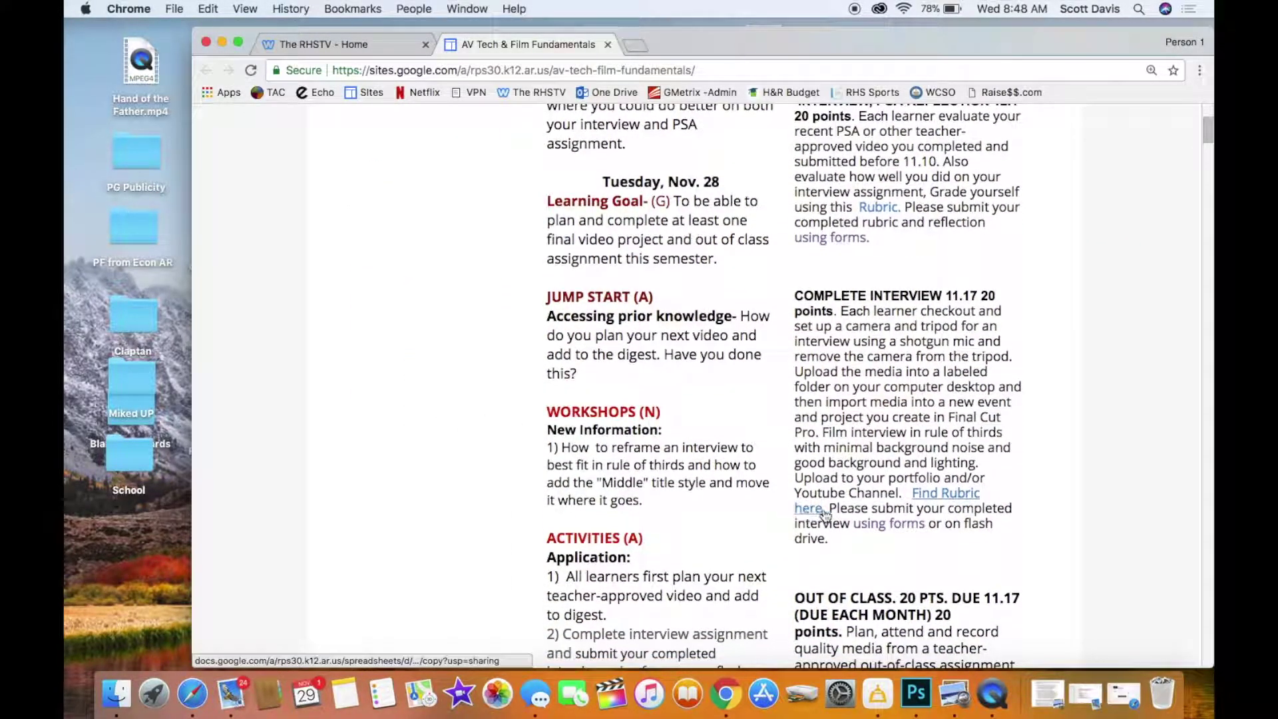
Open the COMPLETE INTERVIEW submission form and select the email address answer field.
click(878, 524)
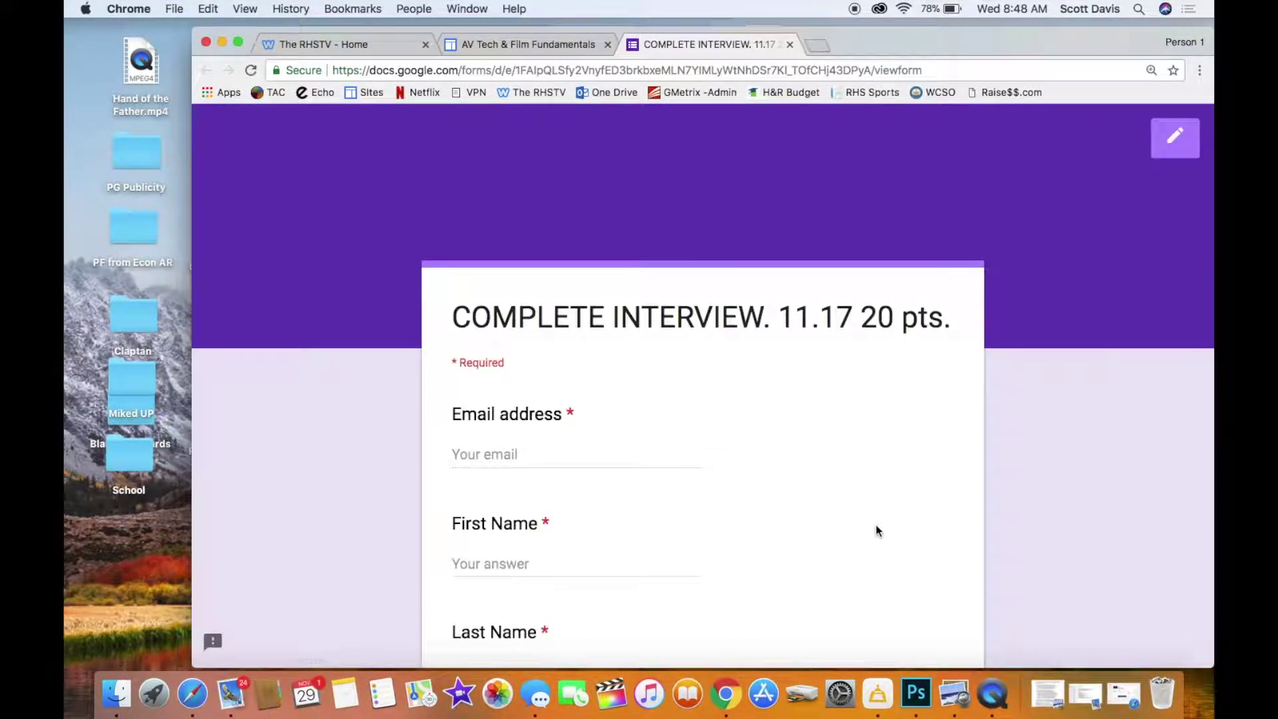
scroll(877, 530, down, 8)
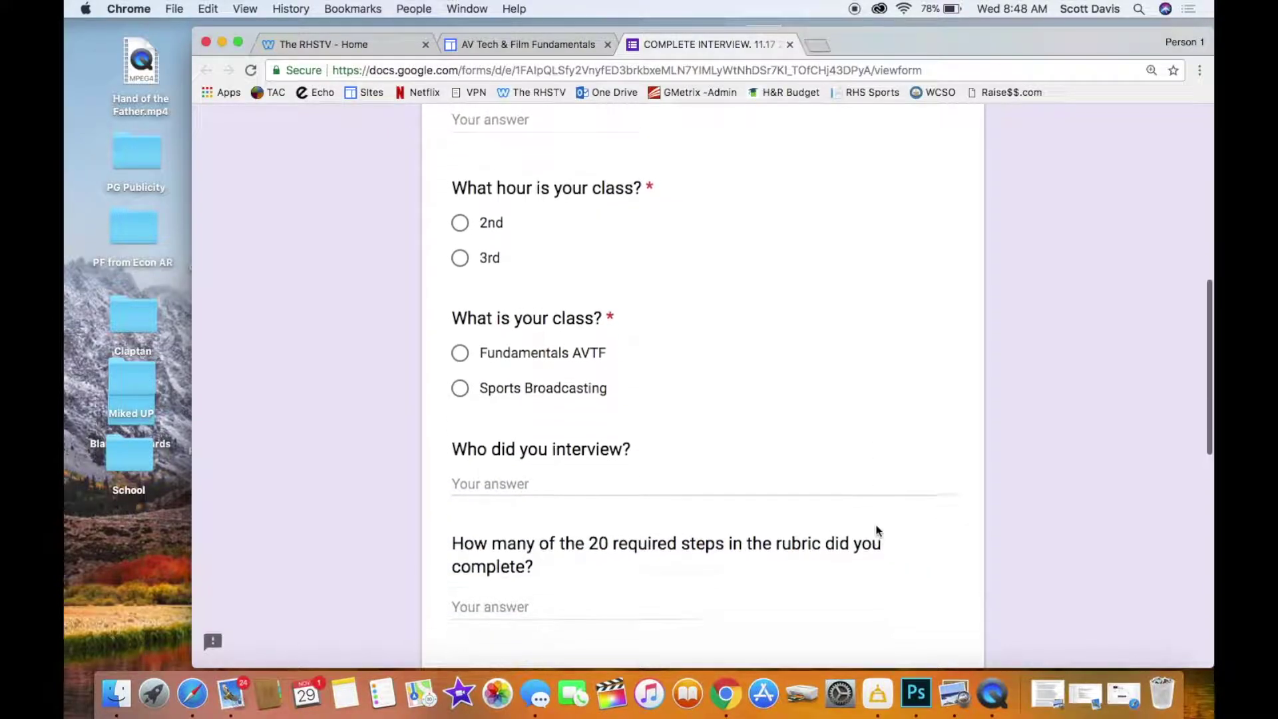
scroll(876, 530, up, 7)
click(500, 401)
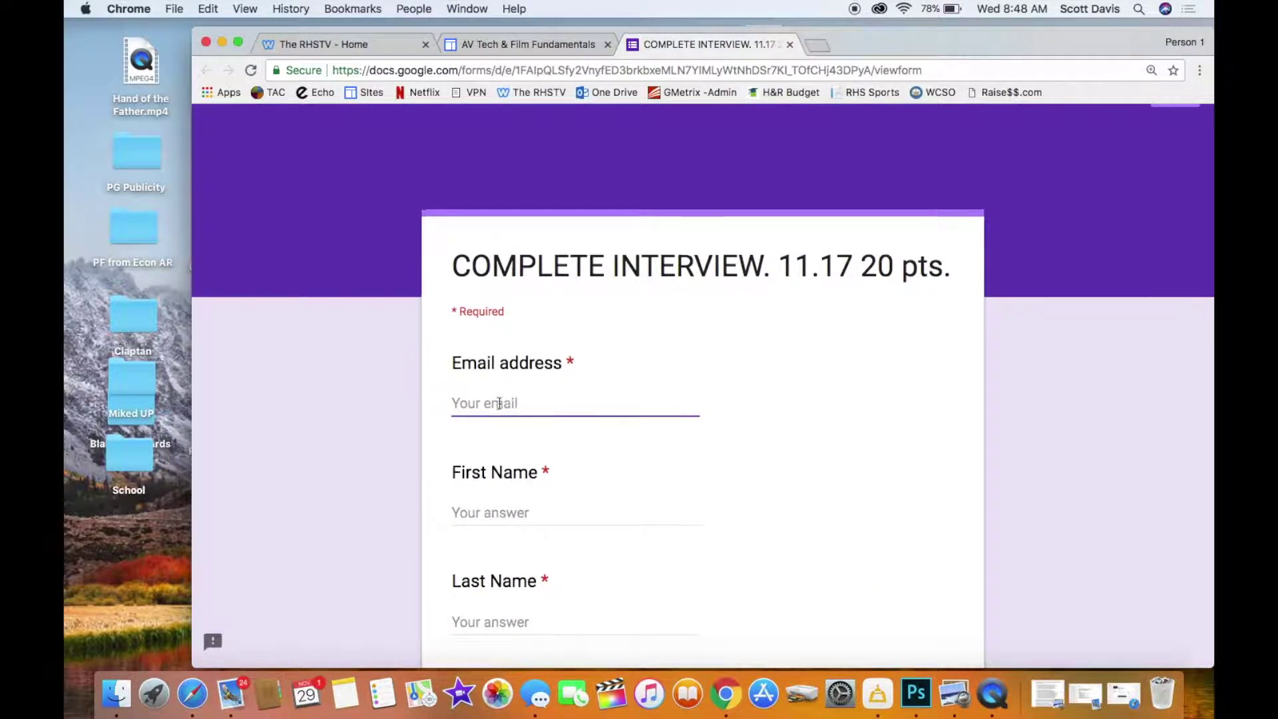
Find the video link question, click its answer field, then return to the Safari YouTube upload page.
scroll(499, 403, down, 3)
scroll(499, 403, down, 10)
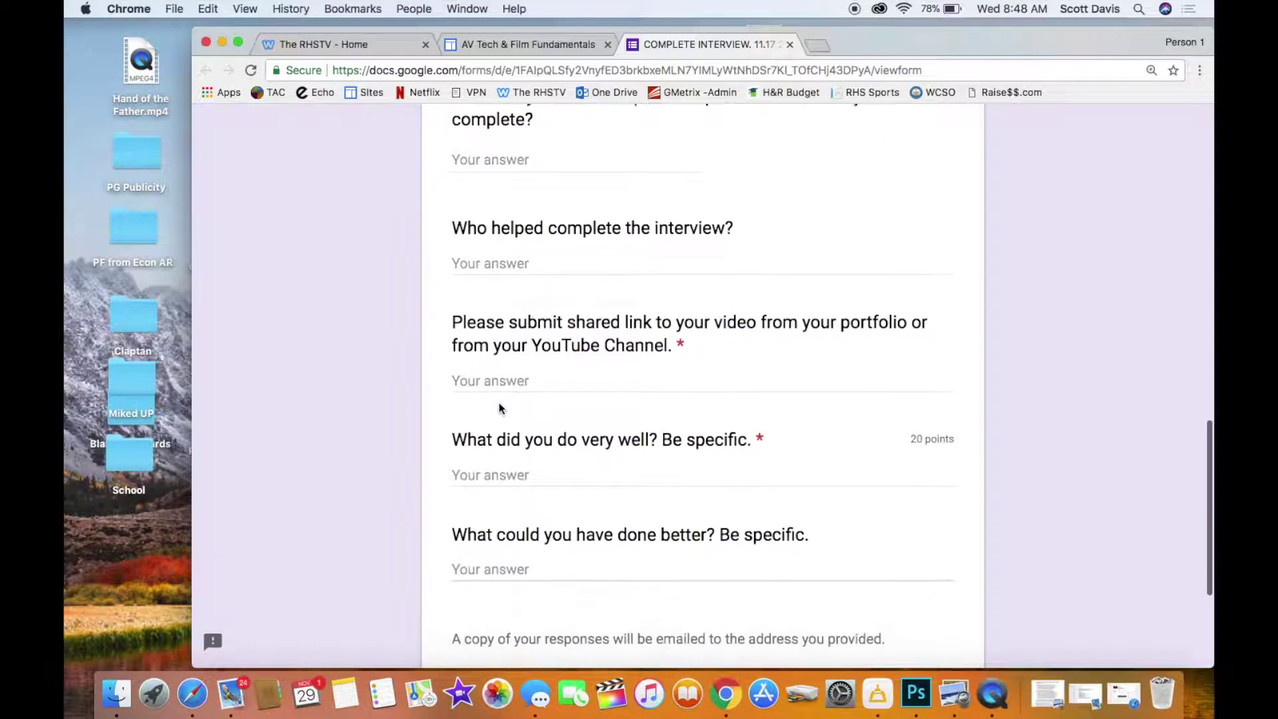
scroll(499, 407, down, 2)
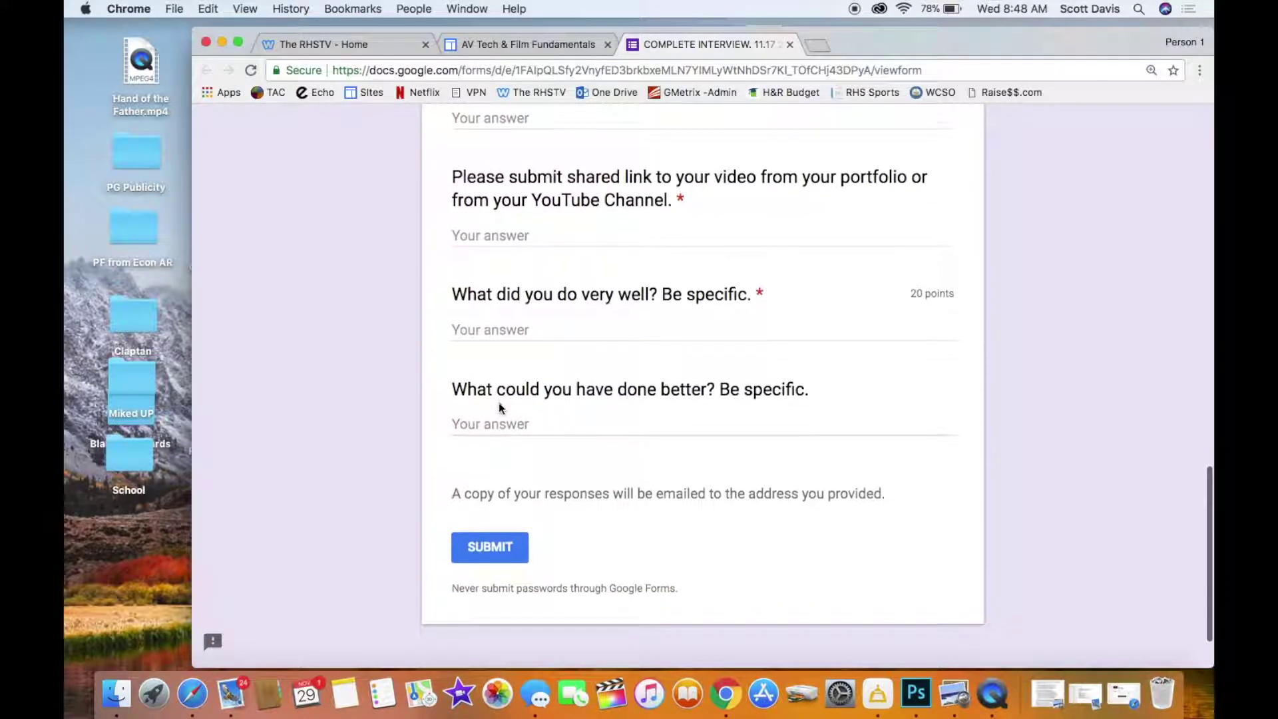
scroll(501, 408, up, 2)
scroll(498, 408, up, 2)
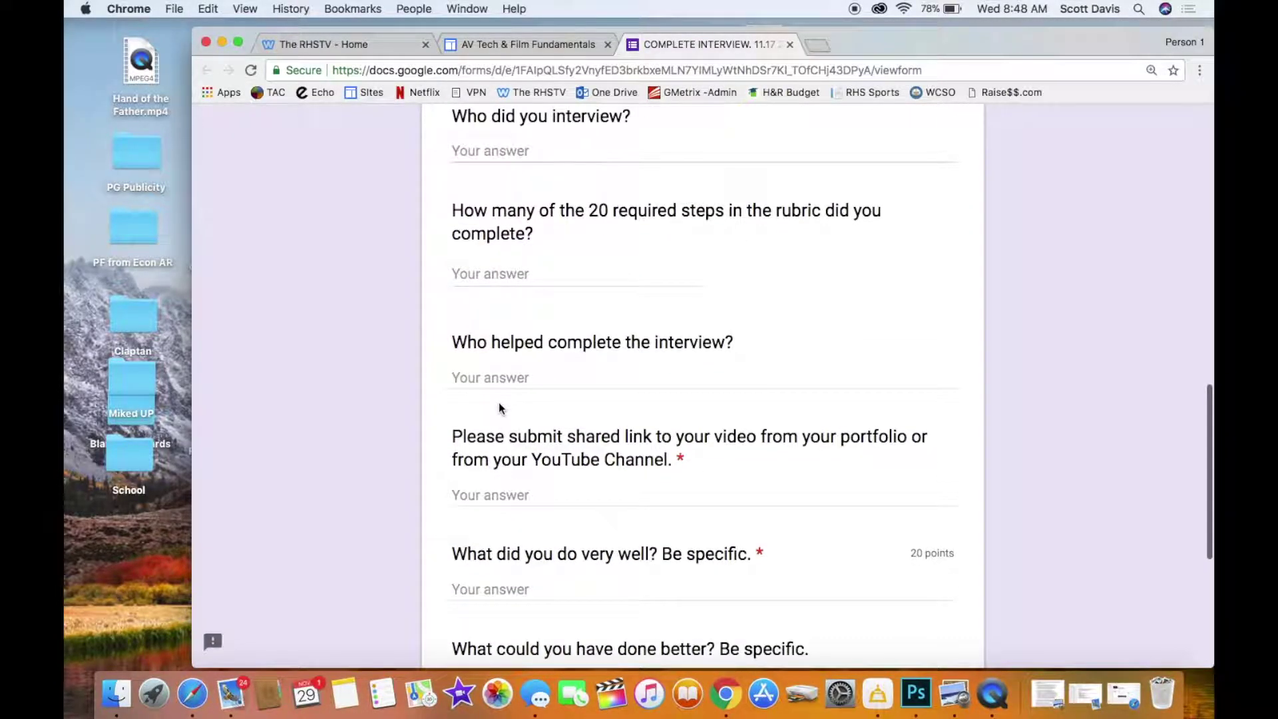
click(495, 493)
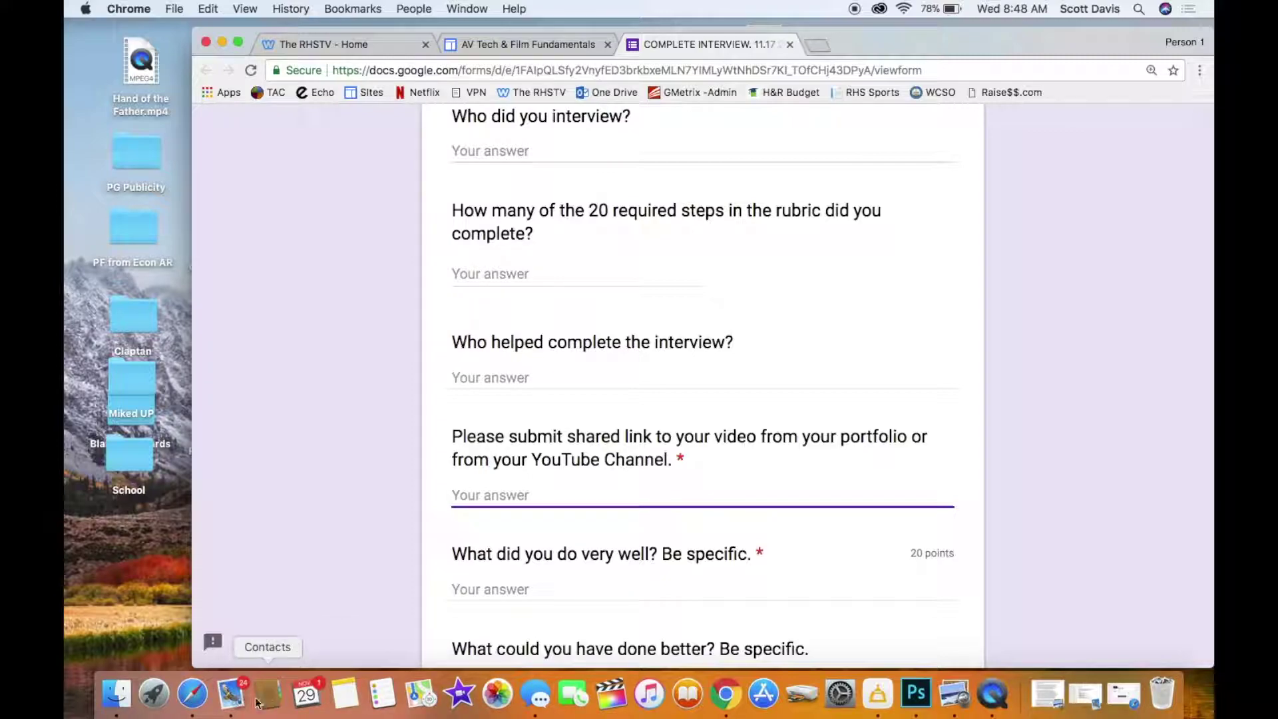
click(189, 695)
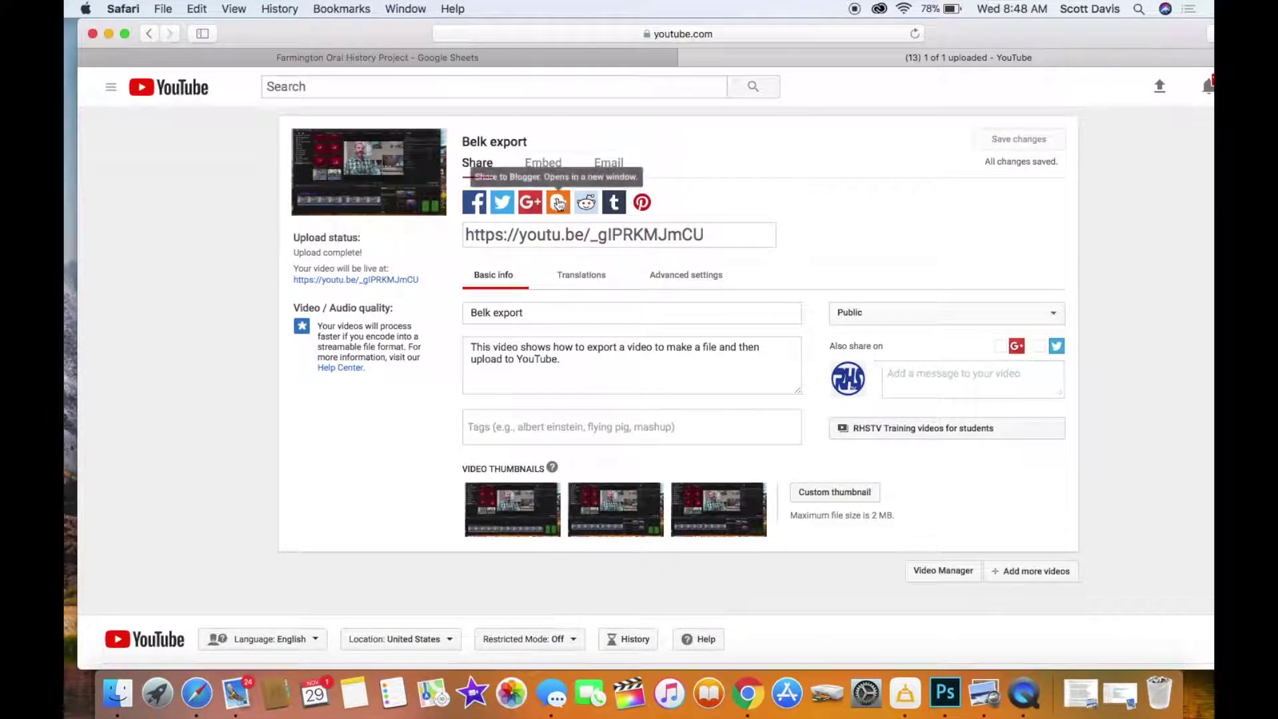
Open the Belk export watch page, pause the video, and select its full web address.
click(497, 143)
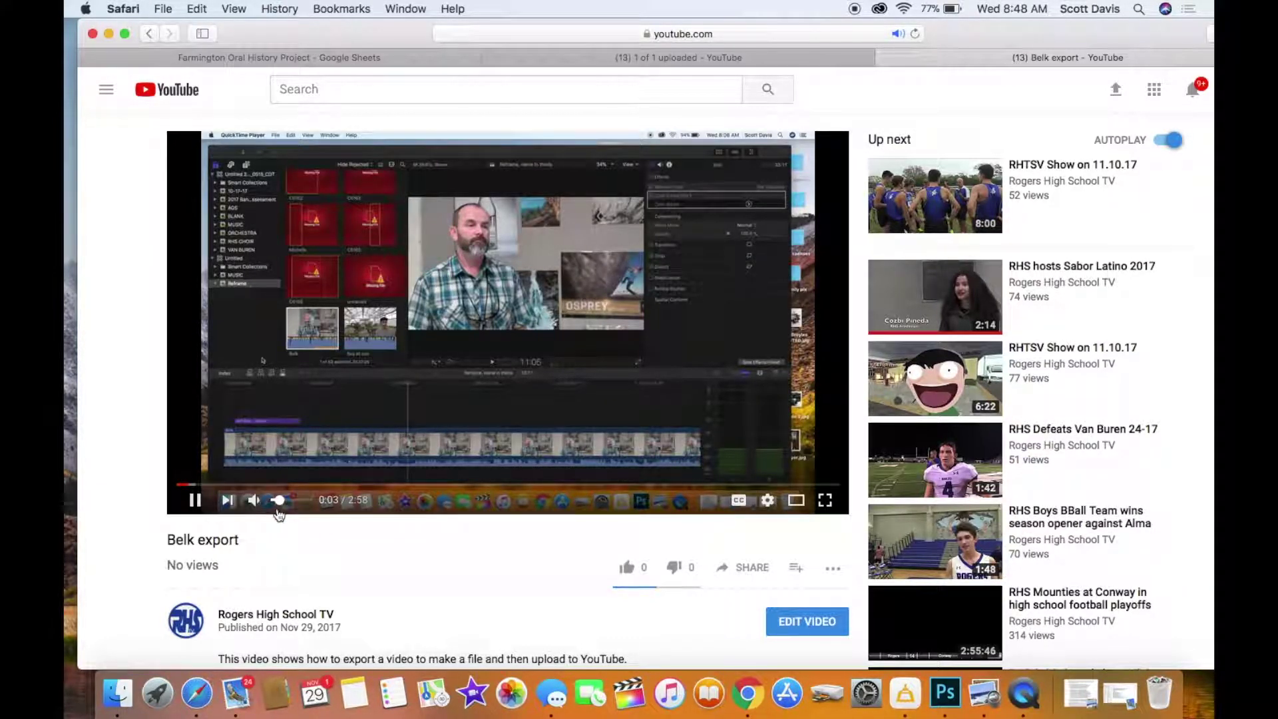
click(193, 499)
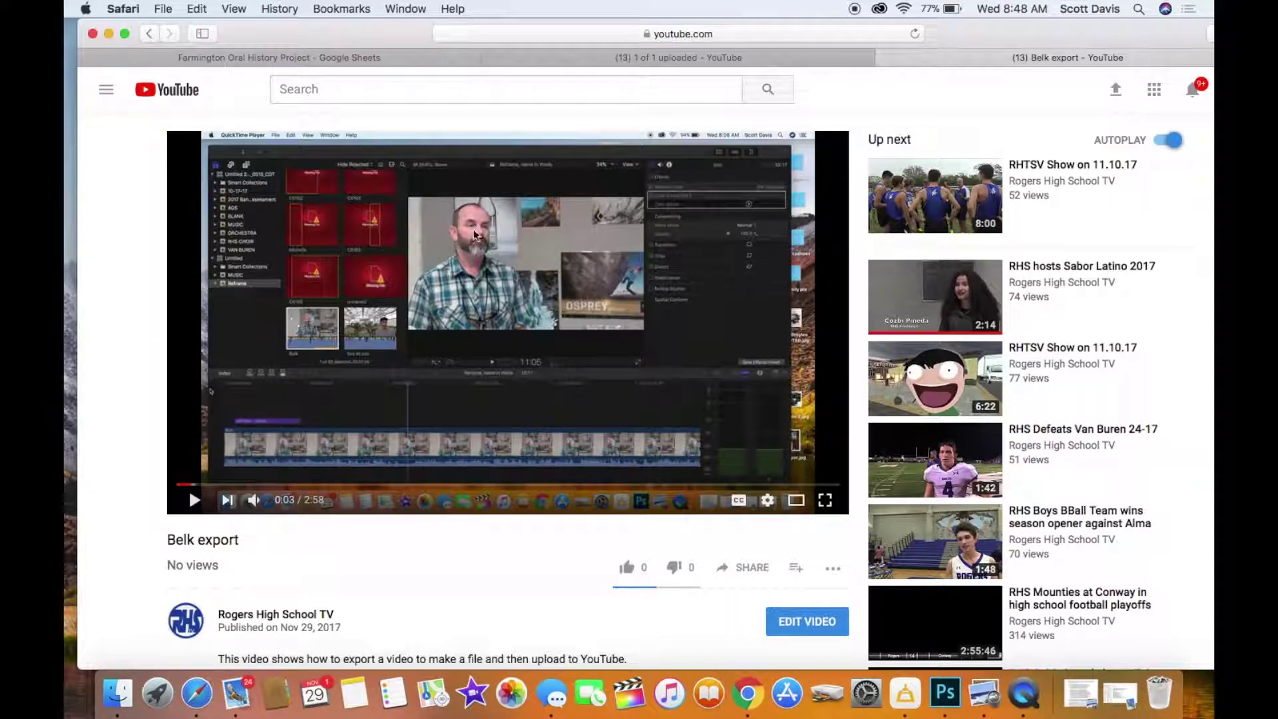
click(676, 35)
key(super+c)
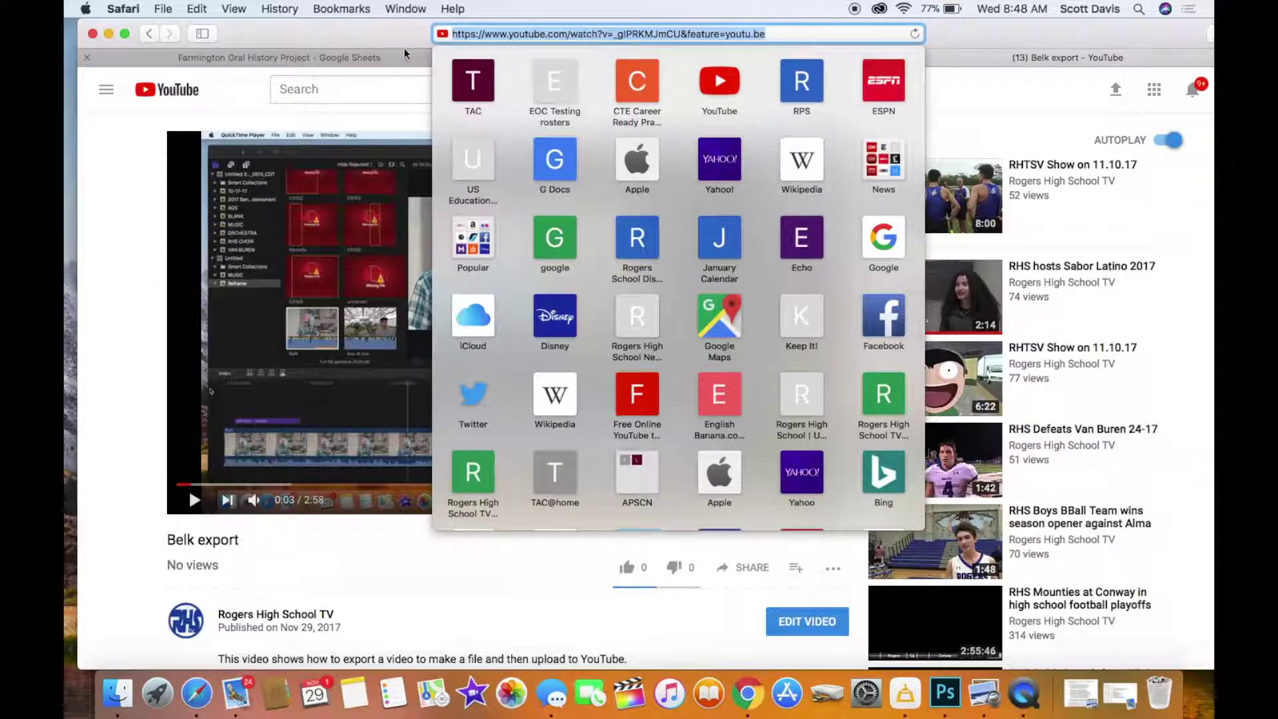
Paste the YouTube link as another tab's address, check the video plays, then minimize Safari.
click(358, 57)
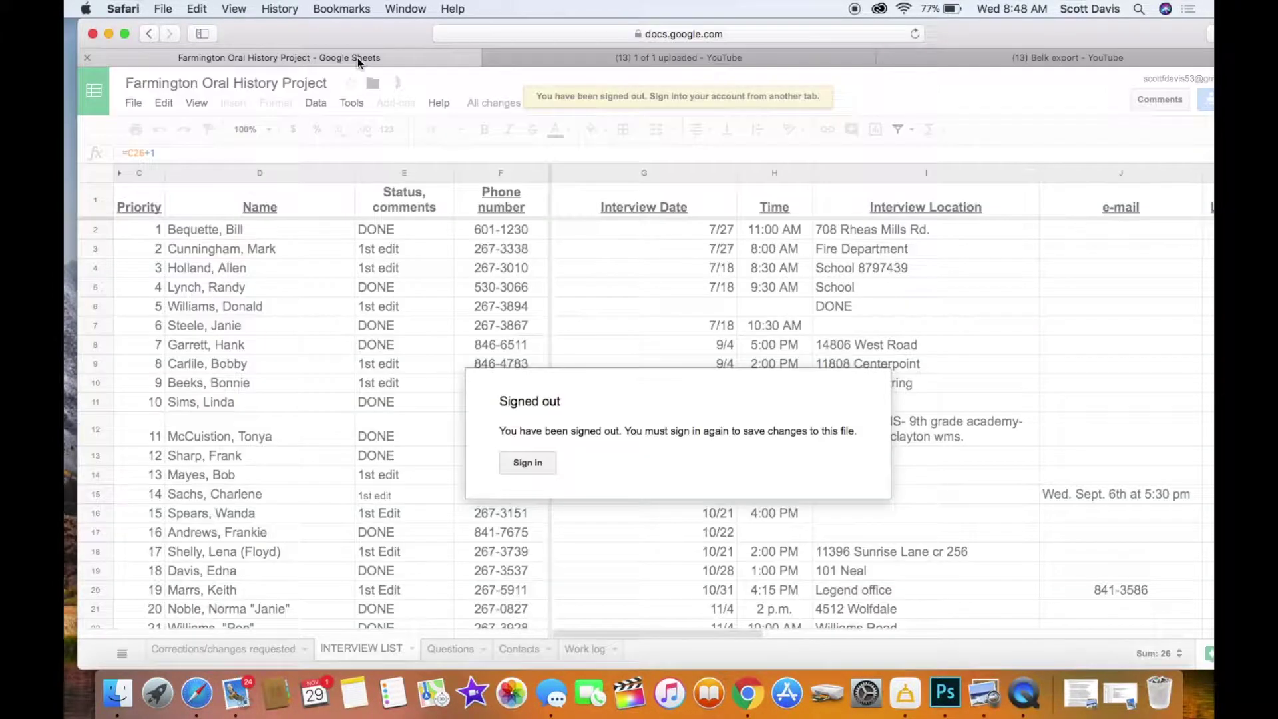
click(537, 32)
key(super+v)
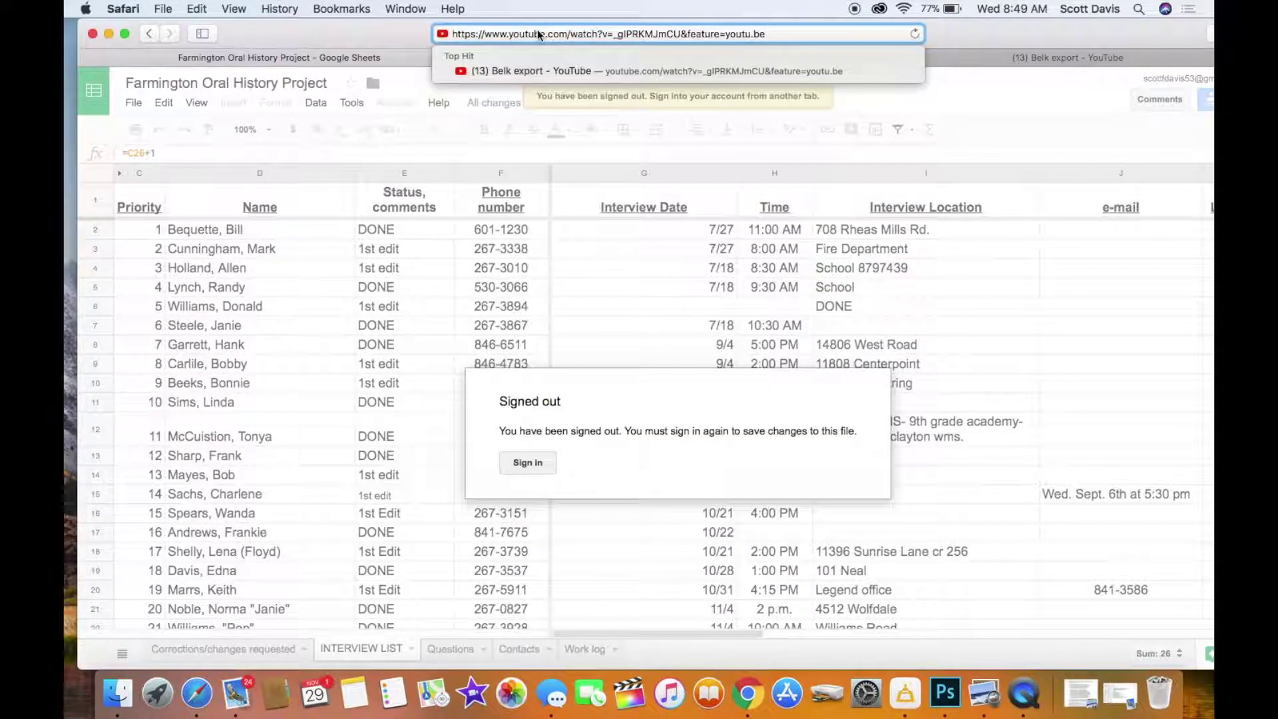
key(Return)
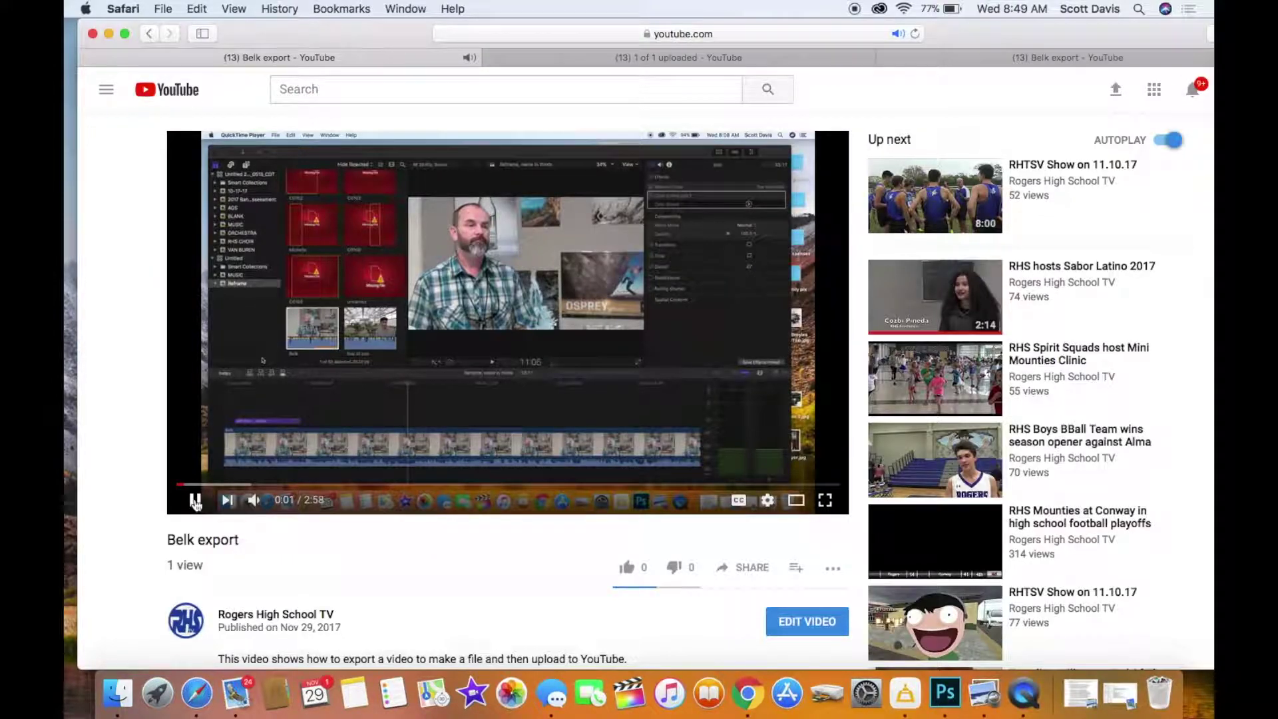
click(195, 500)
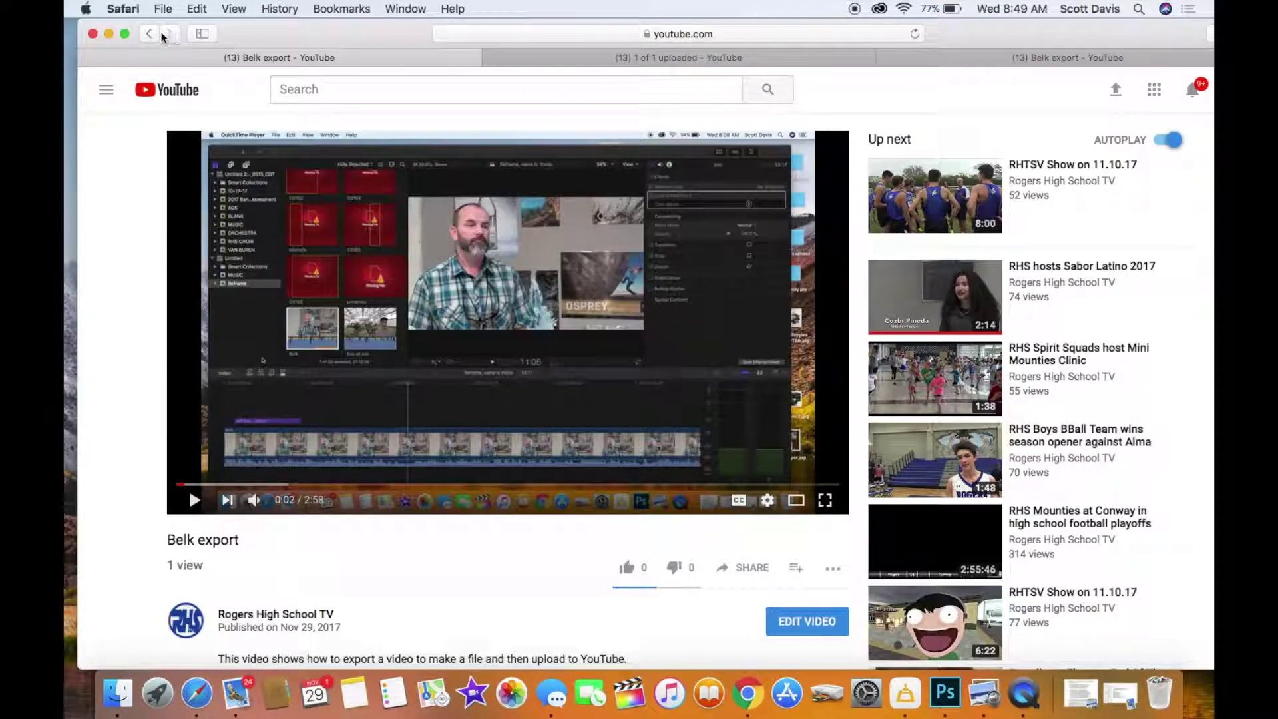
click(108, 35)
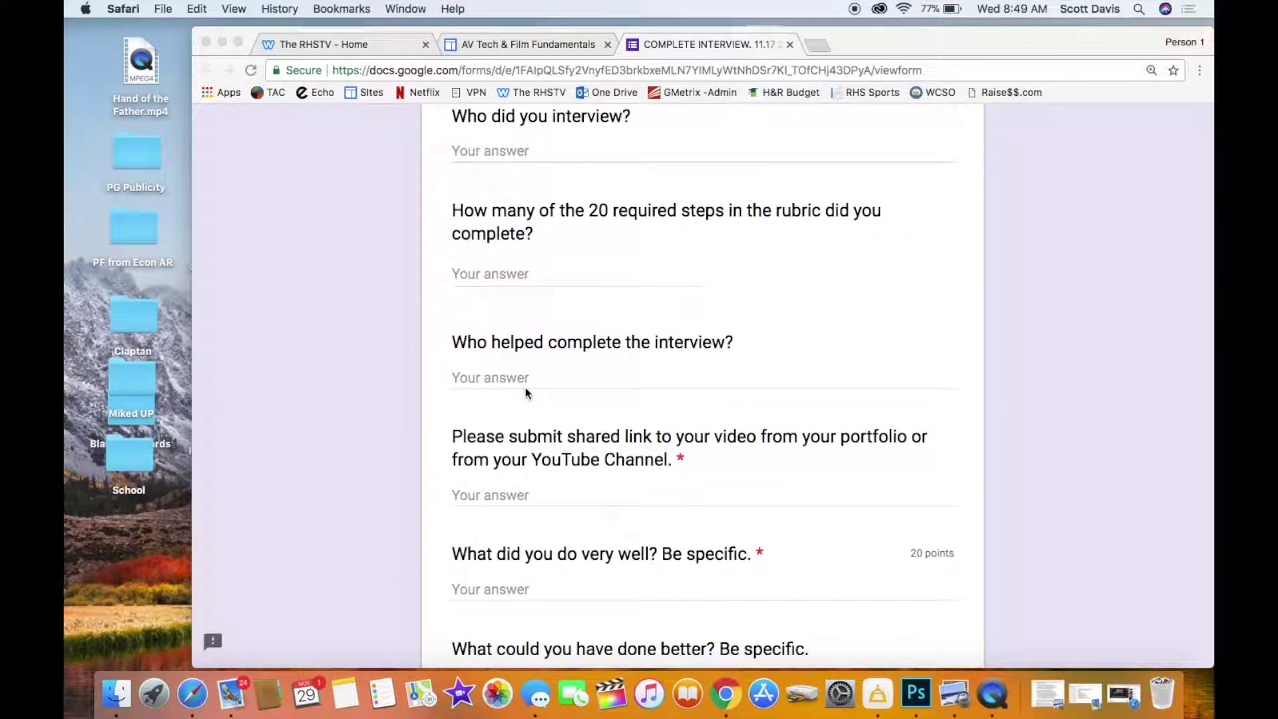
Paste the Belk export YouTube URL into the 'Please submit shared link' answer, then bring Safari back.
click(466, 493)
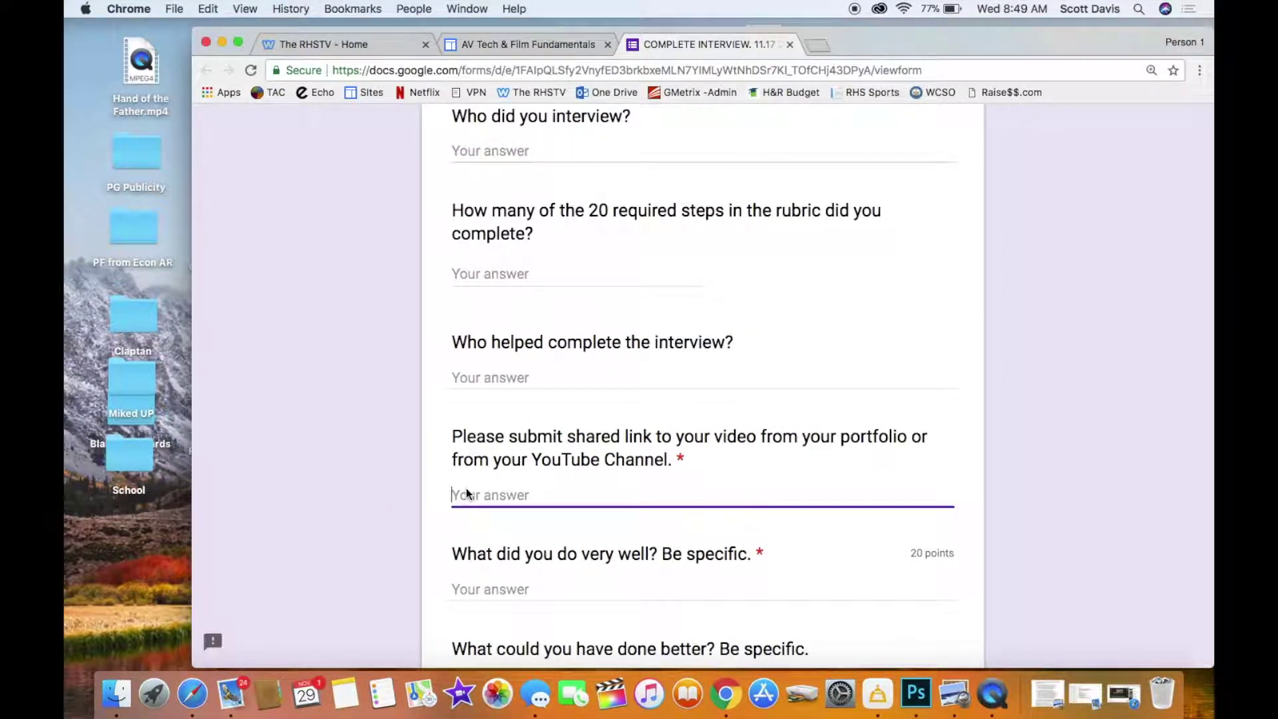
key(super+v)
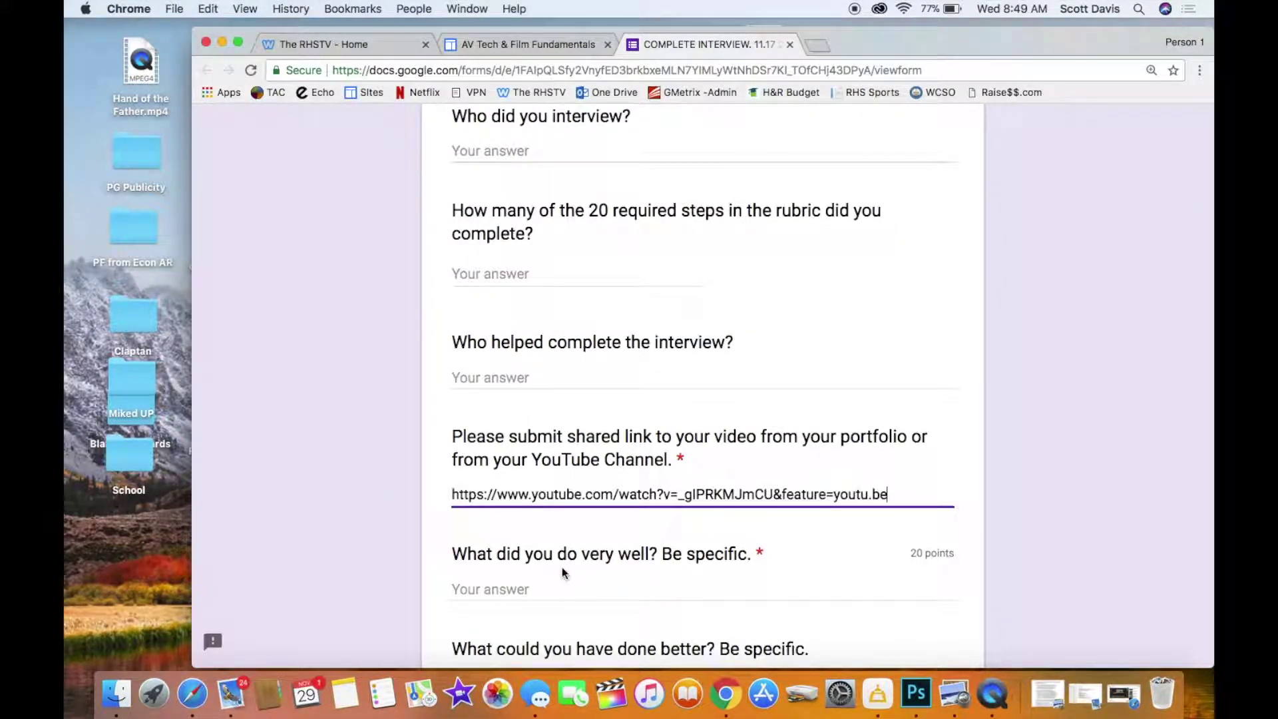
scroll(562, 572, down, 3)
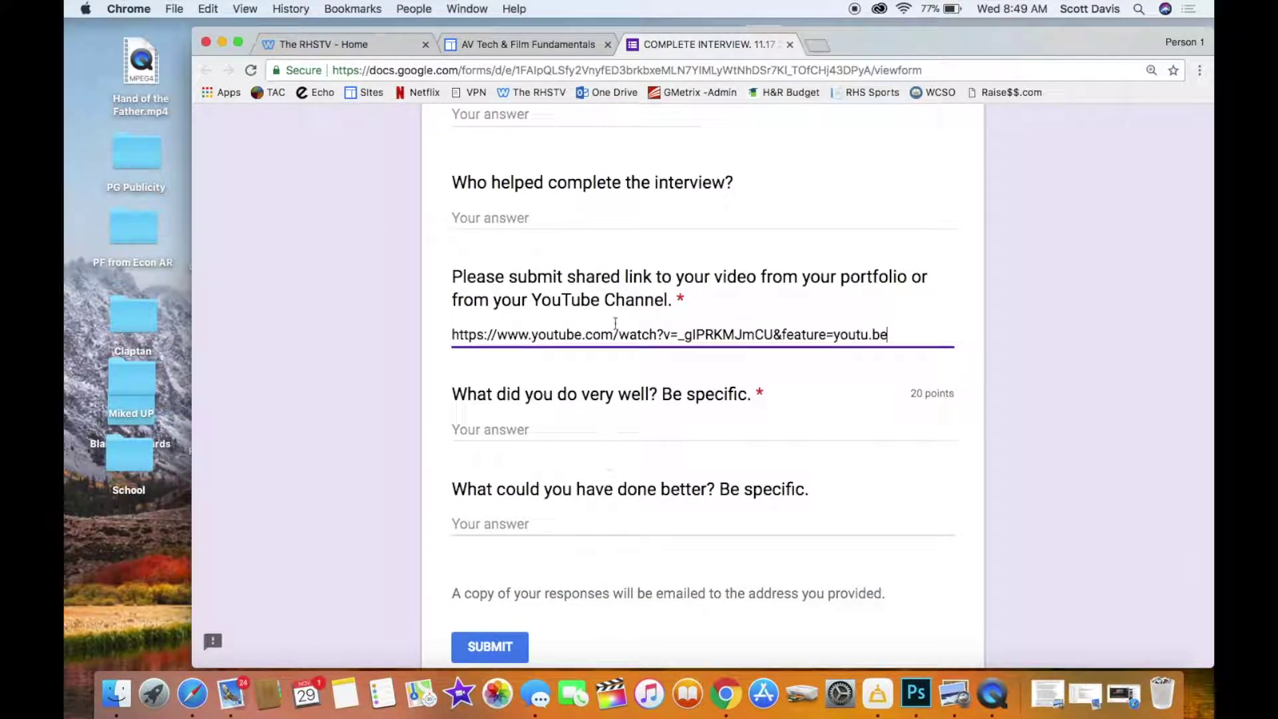
click(191, 695)
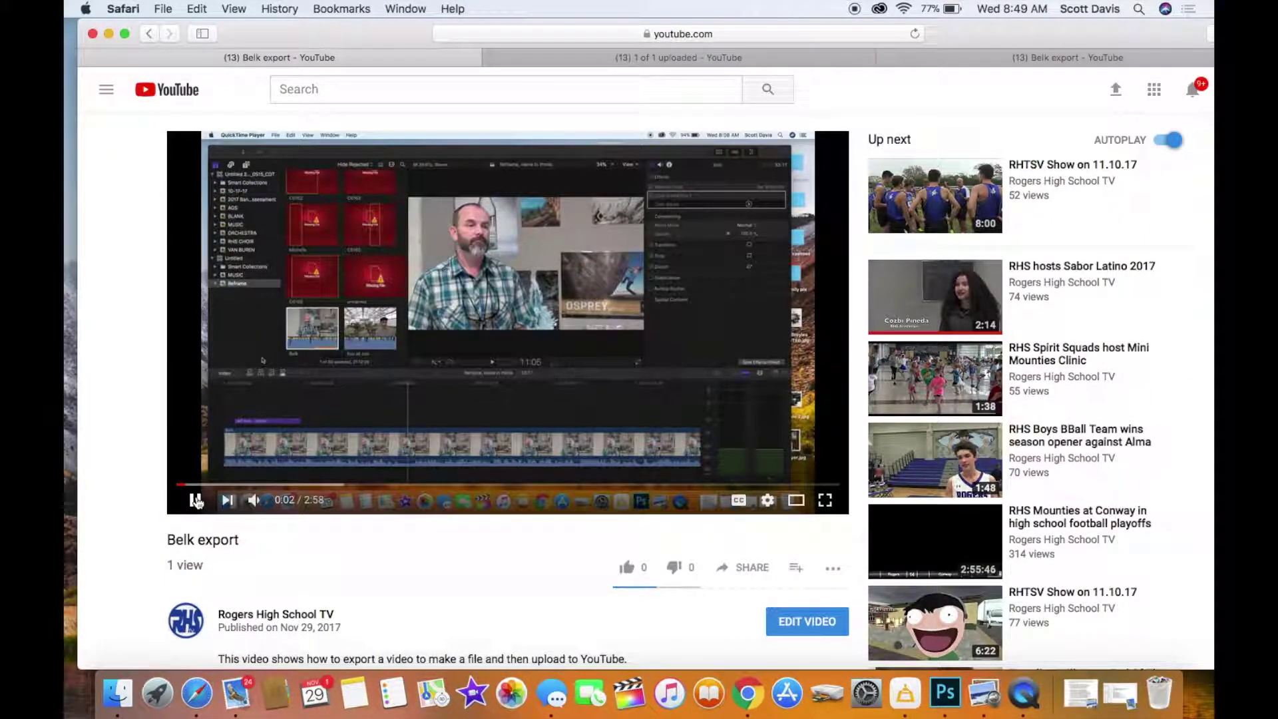
Play and pause the Belk export video, select its web address, then return to the Chrome form.
click(195, 500)
click(195, 500)
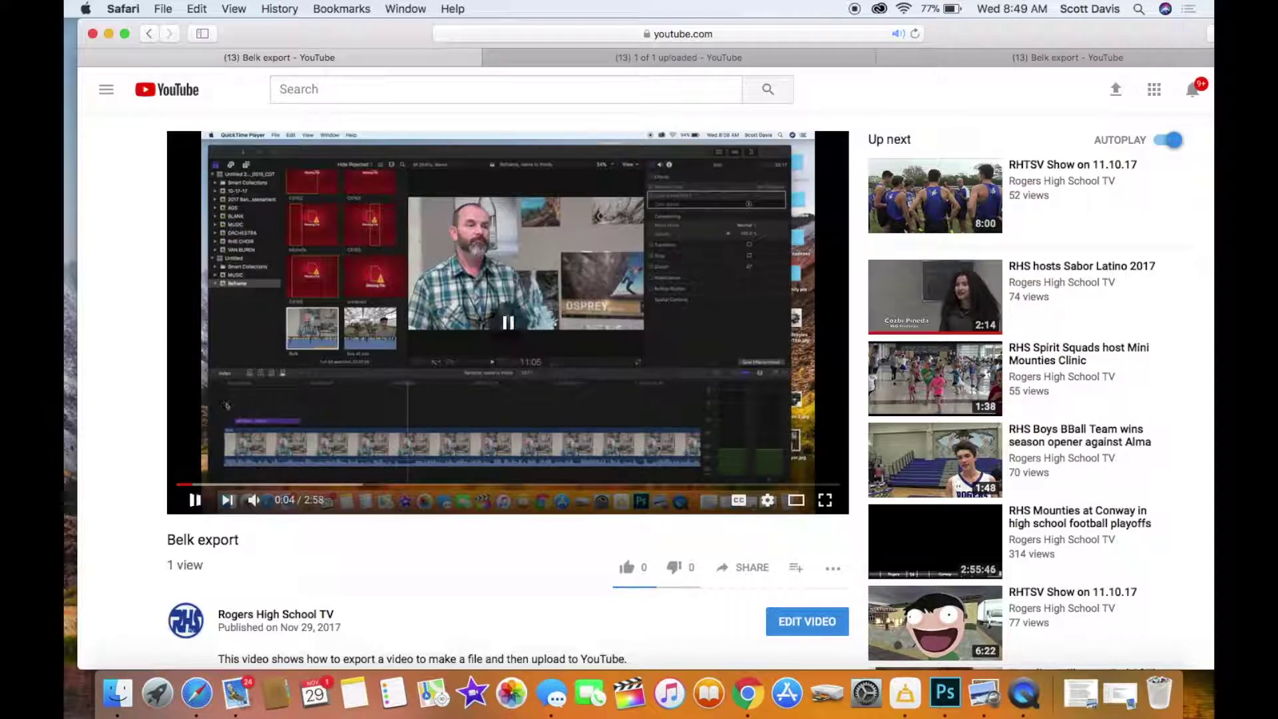
click(669, 38)
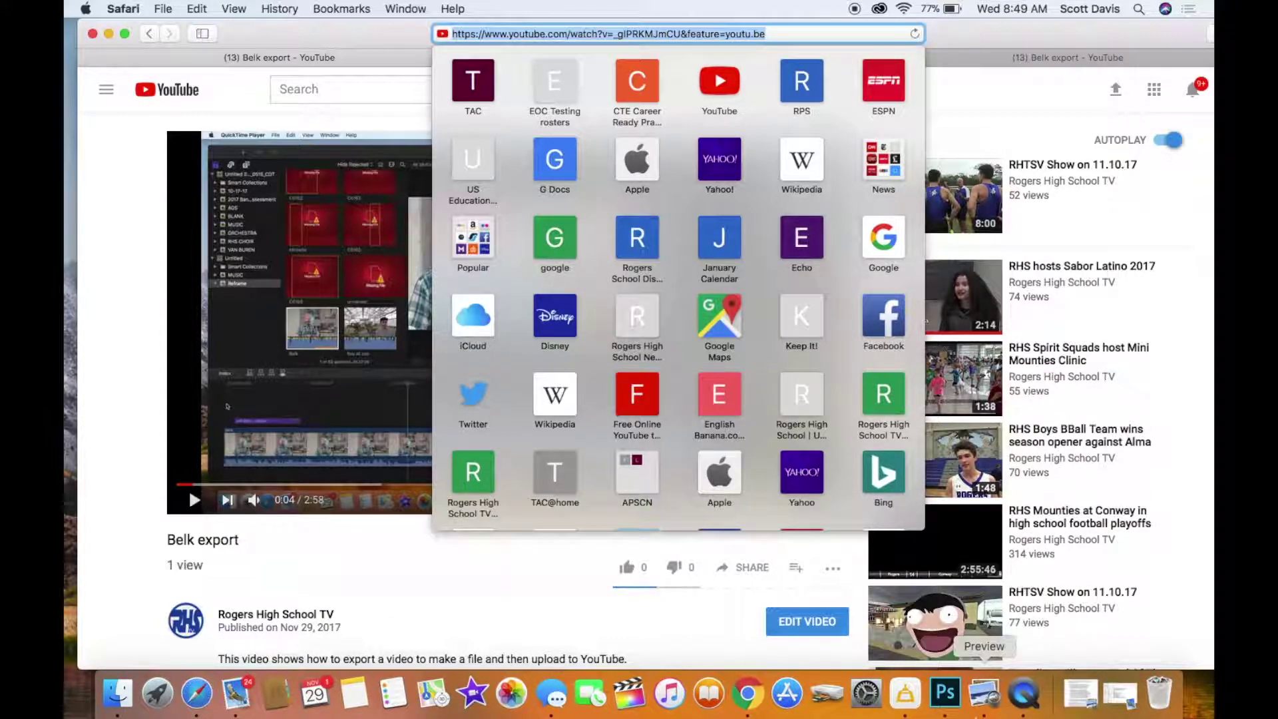
click(742, 699)
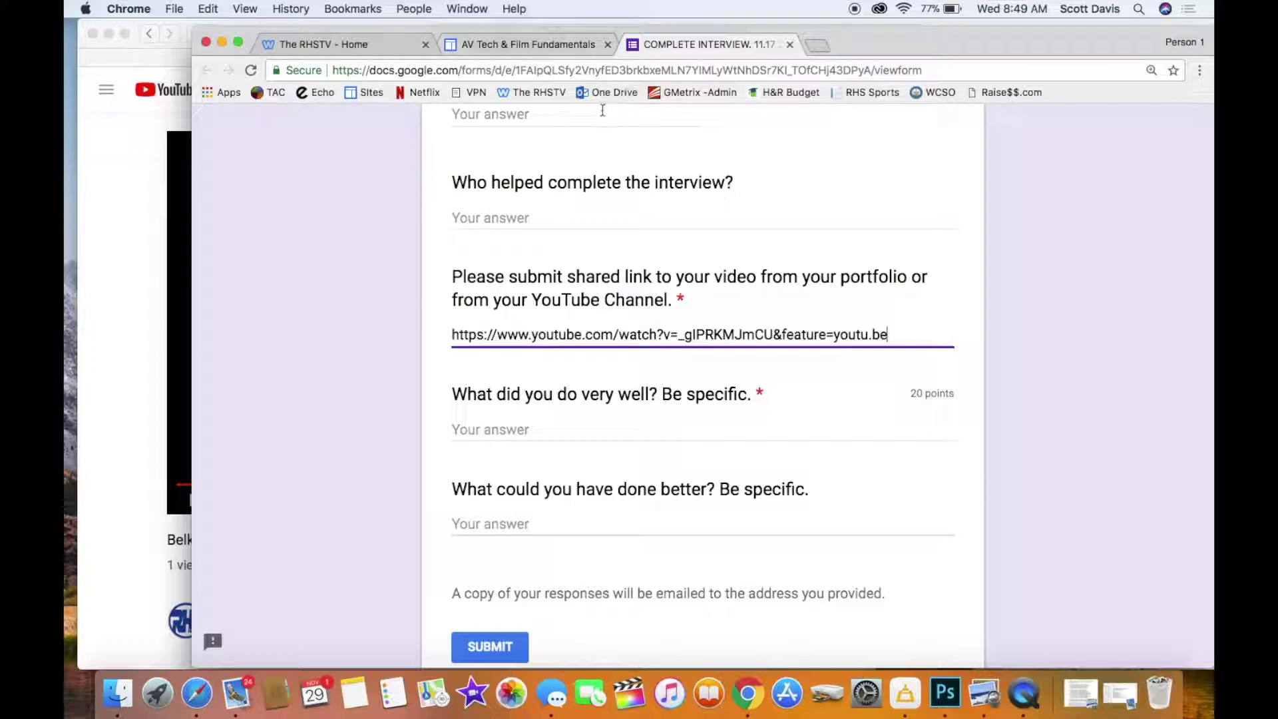
Enter the interviewee's name in the 'Who did you interview?' answer.
scroll(689, 316, up, 15)
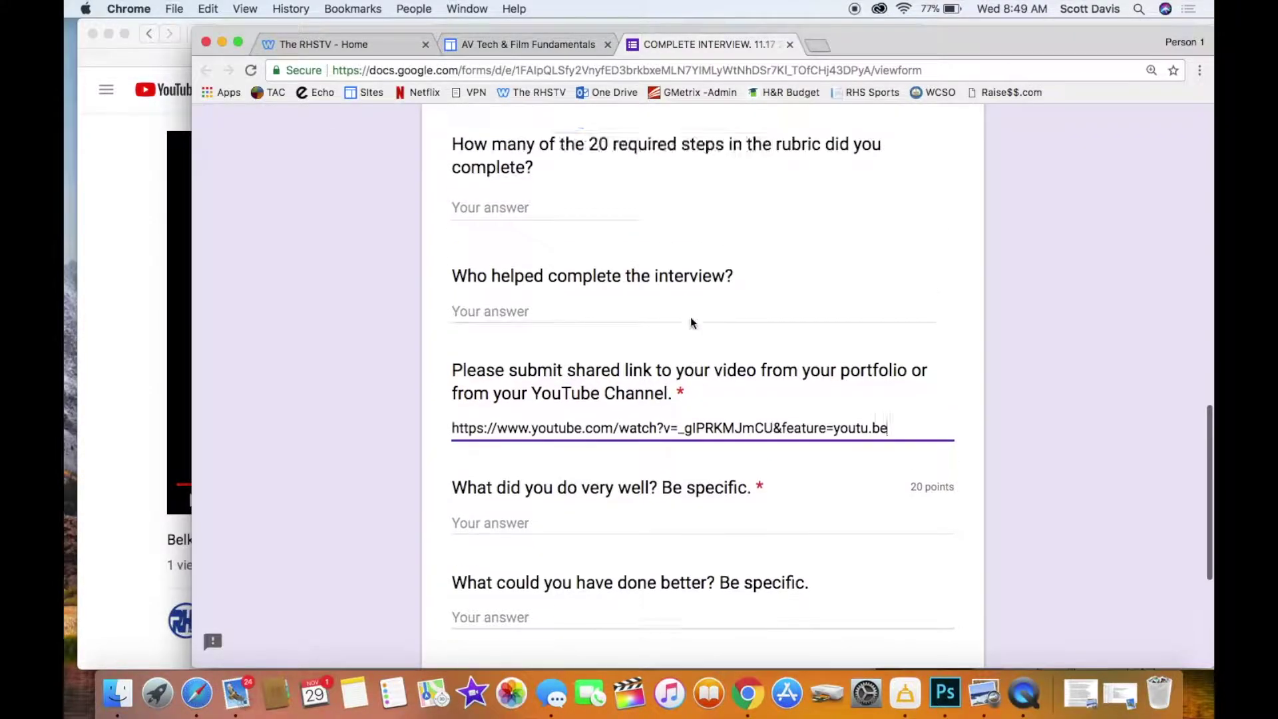
scroll(690, 317, down, 3)
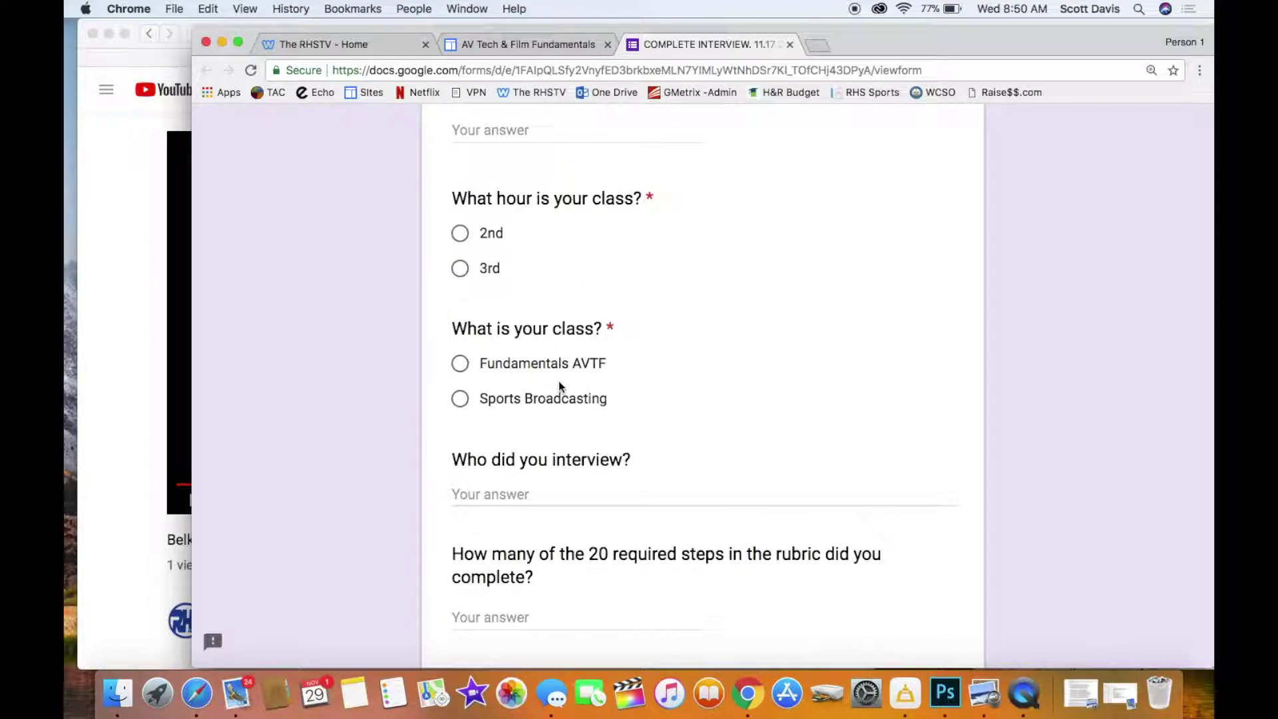
scroll(558, 399, down, 4)
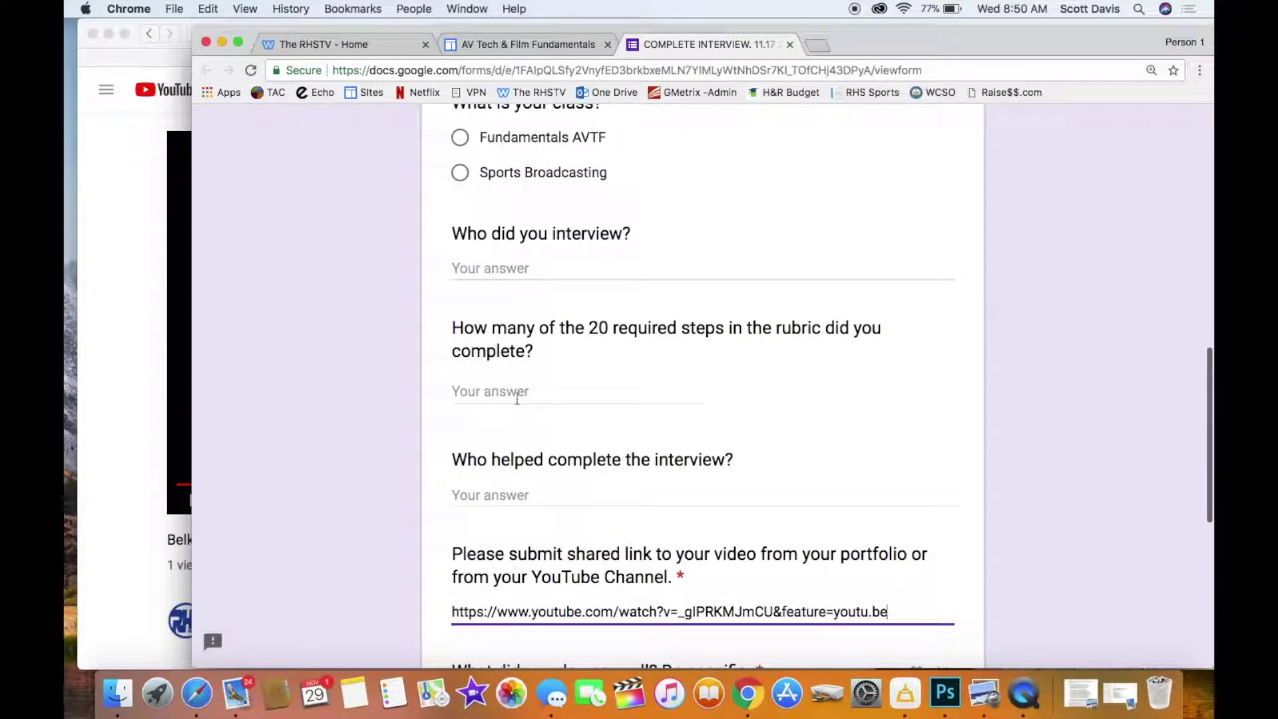
click(487, 266)
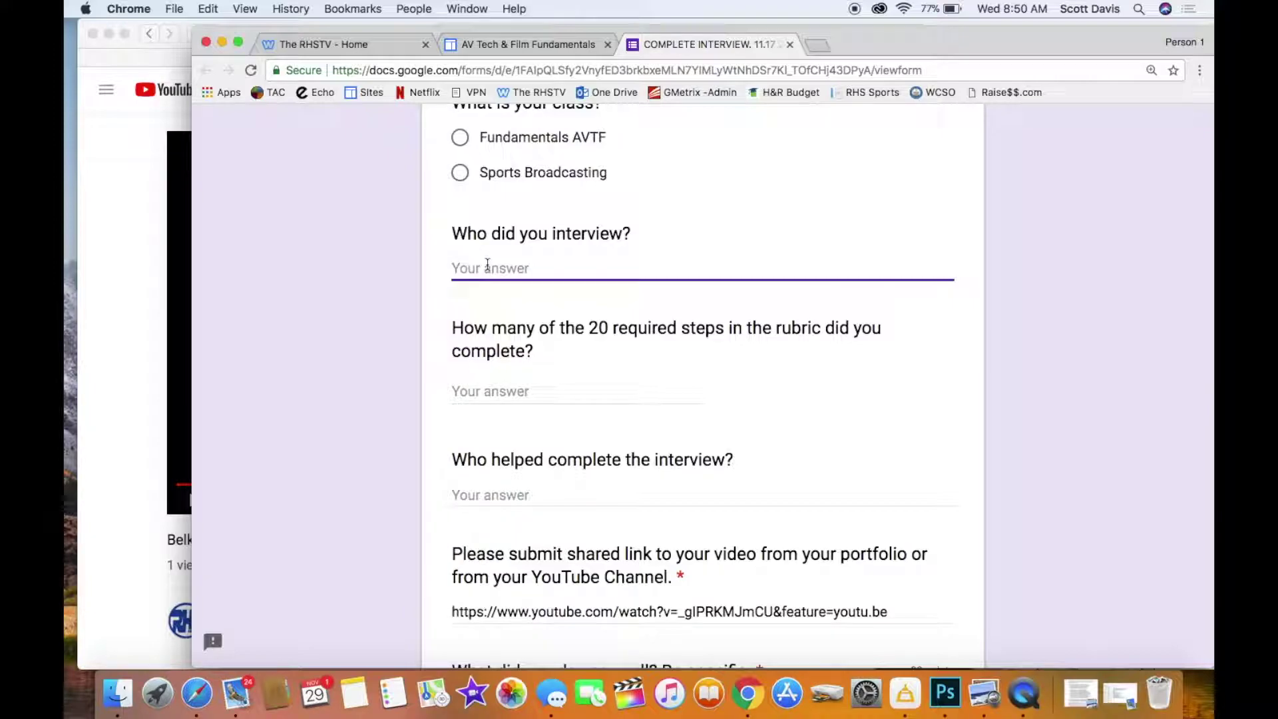
text(Mr. Belk)
Step through the rubric, helper and self-assessment fields, attempt SUBMIT, then minimize the form window.
click(483, 387)
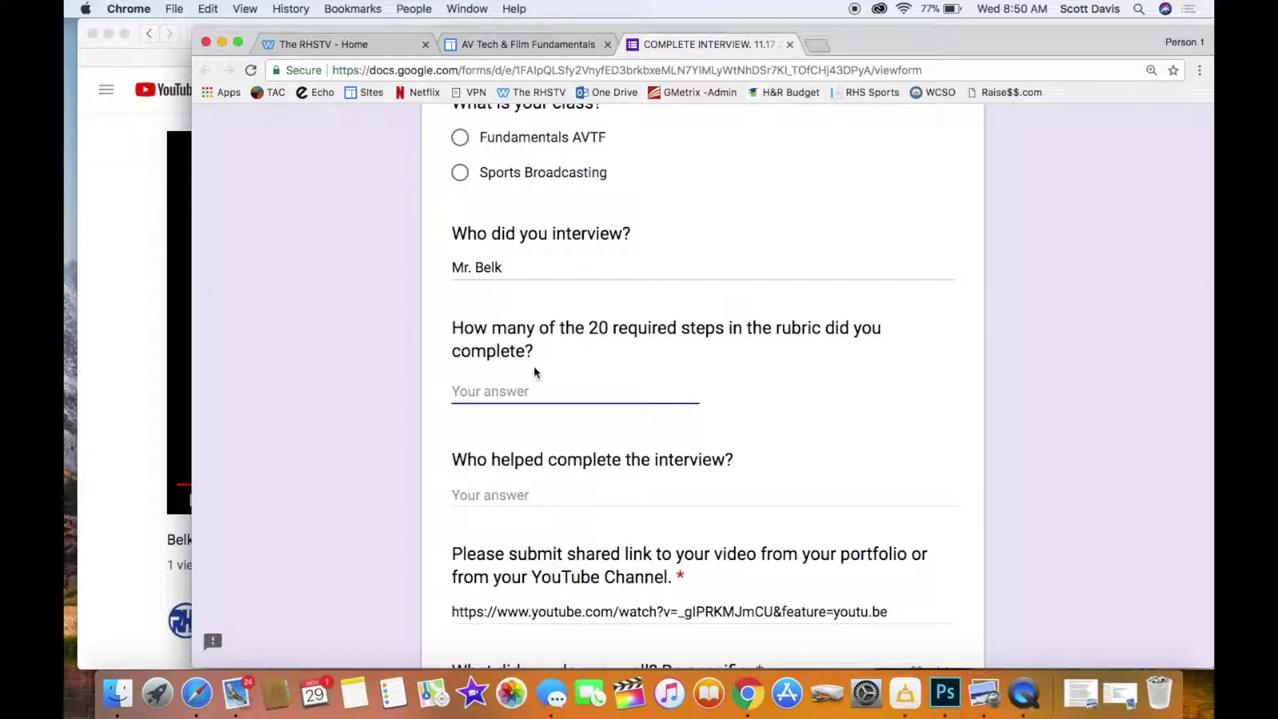
click(468, 496)
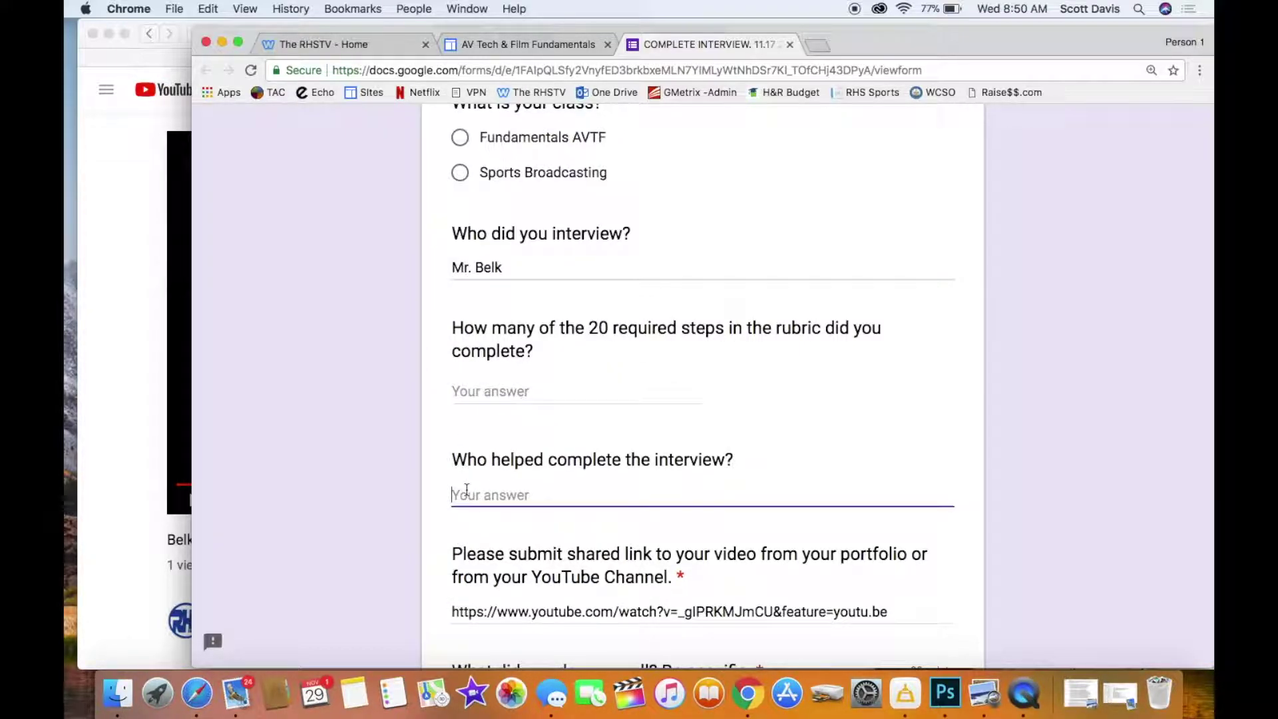
scroll(470, 513, down, 5)
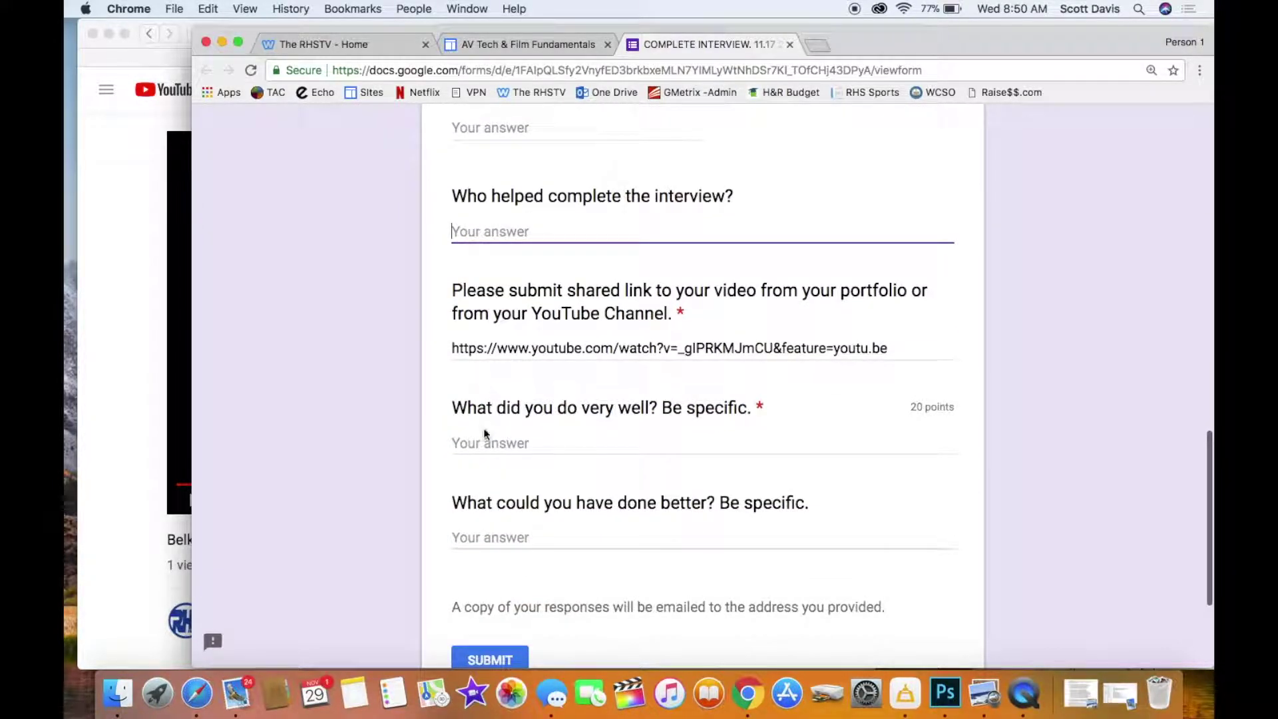
click(481, 441)
click(484, 530)
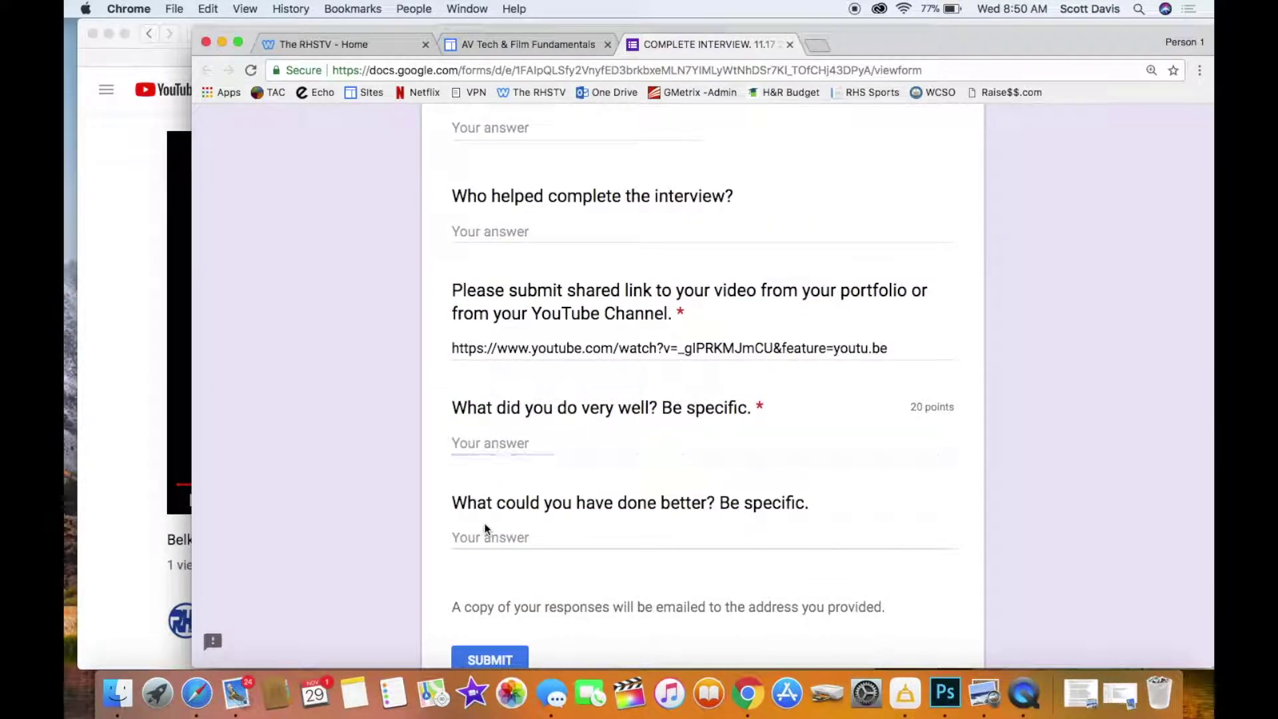
scroll(526, 493, down, 3)
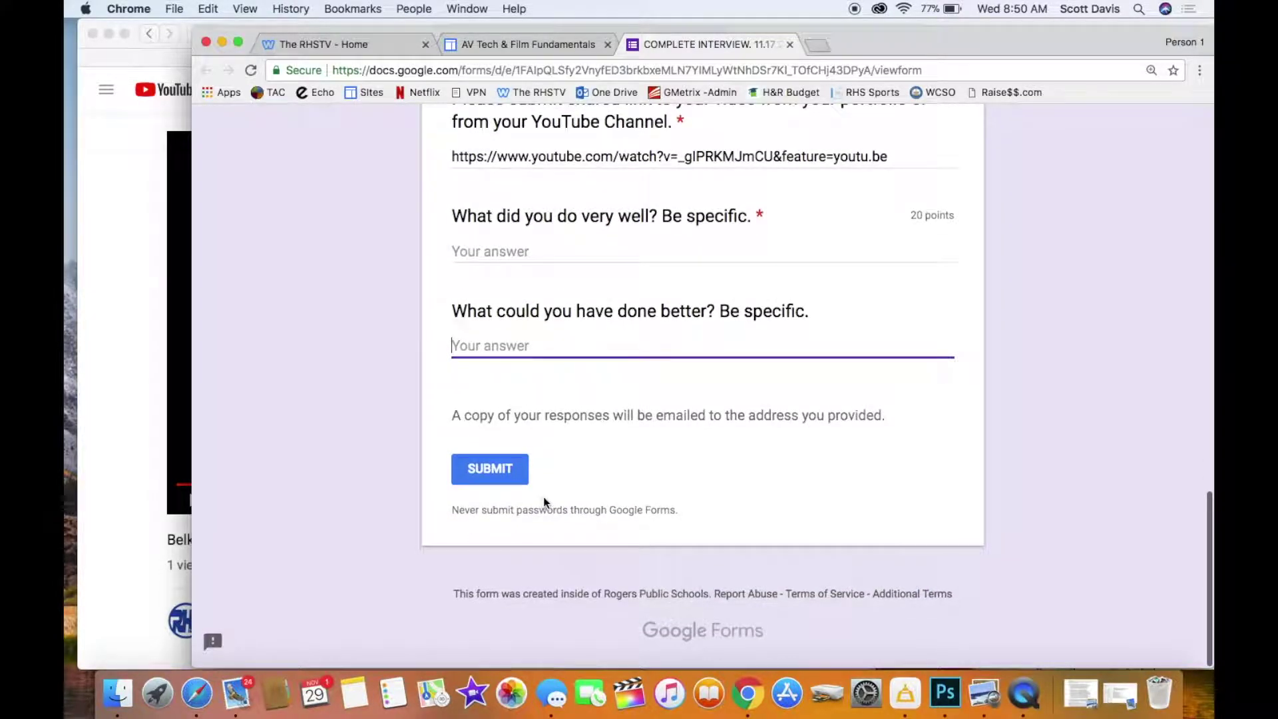
click(501, 471)
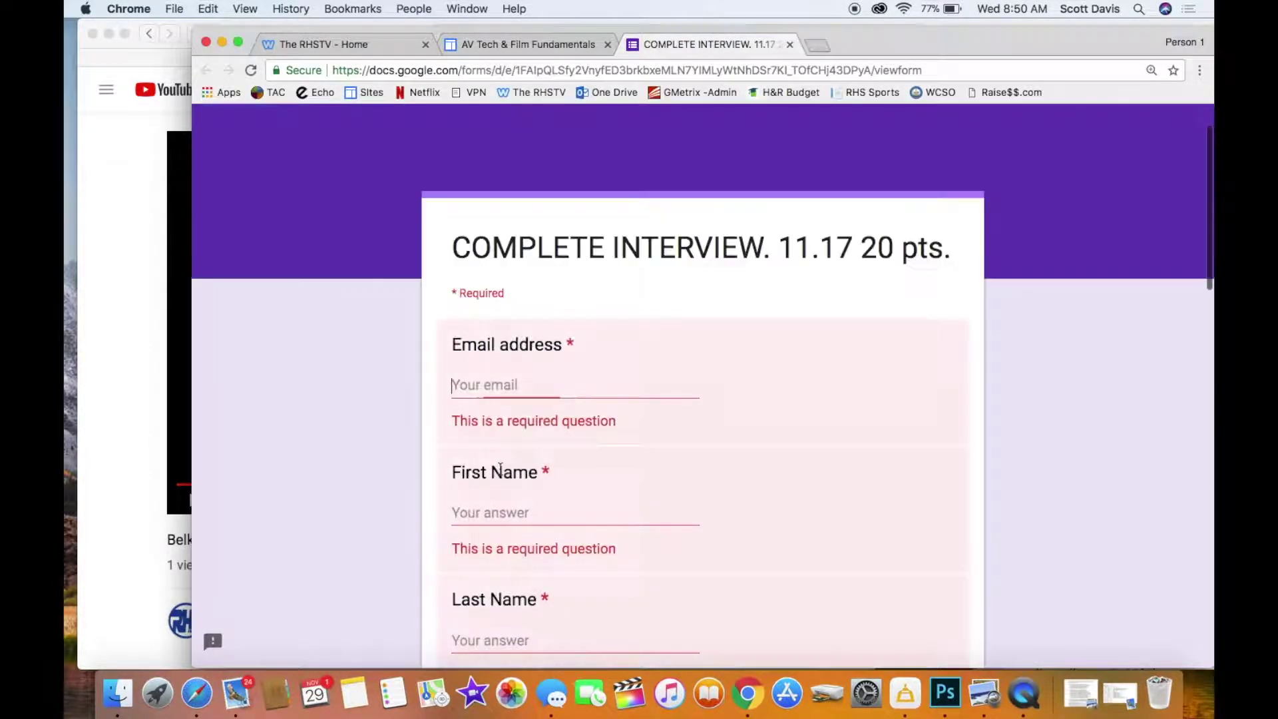
scroll(586, 346, down, 15)
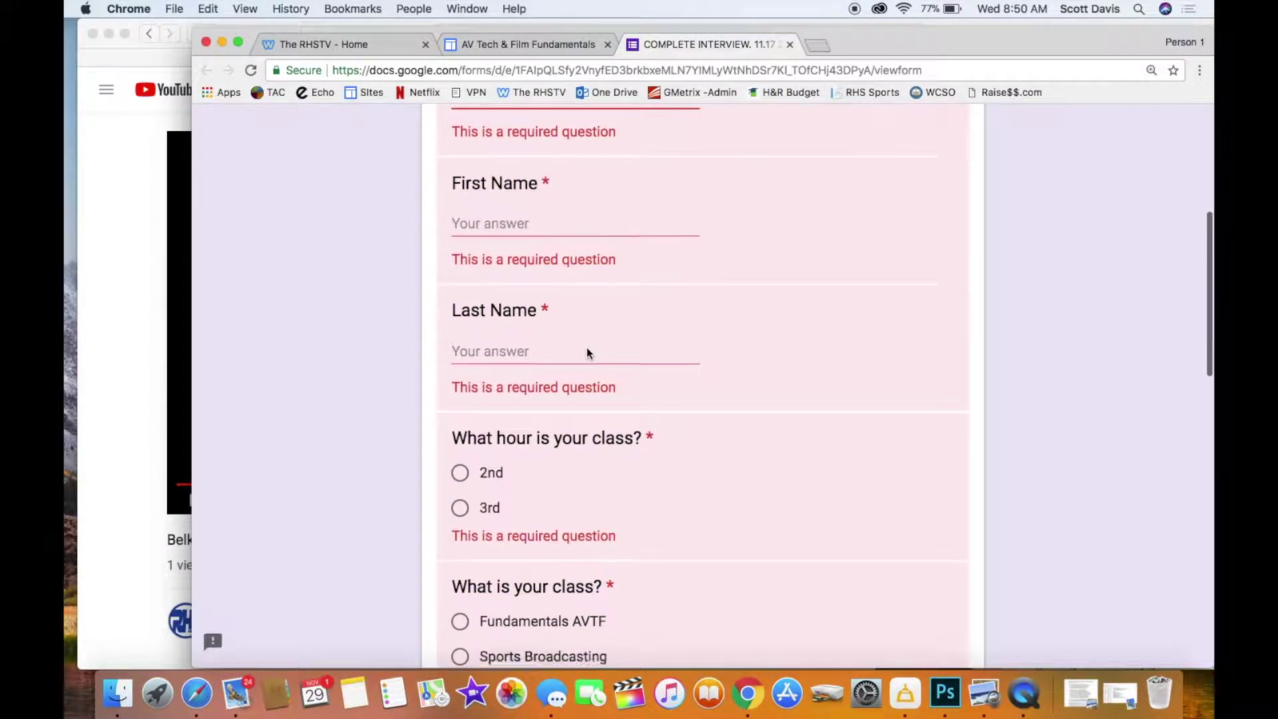
scroll(587, 348, down, 4)
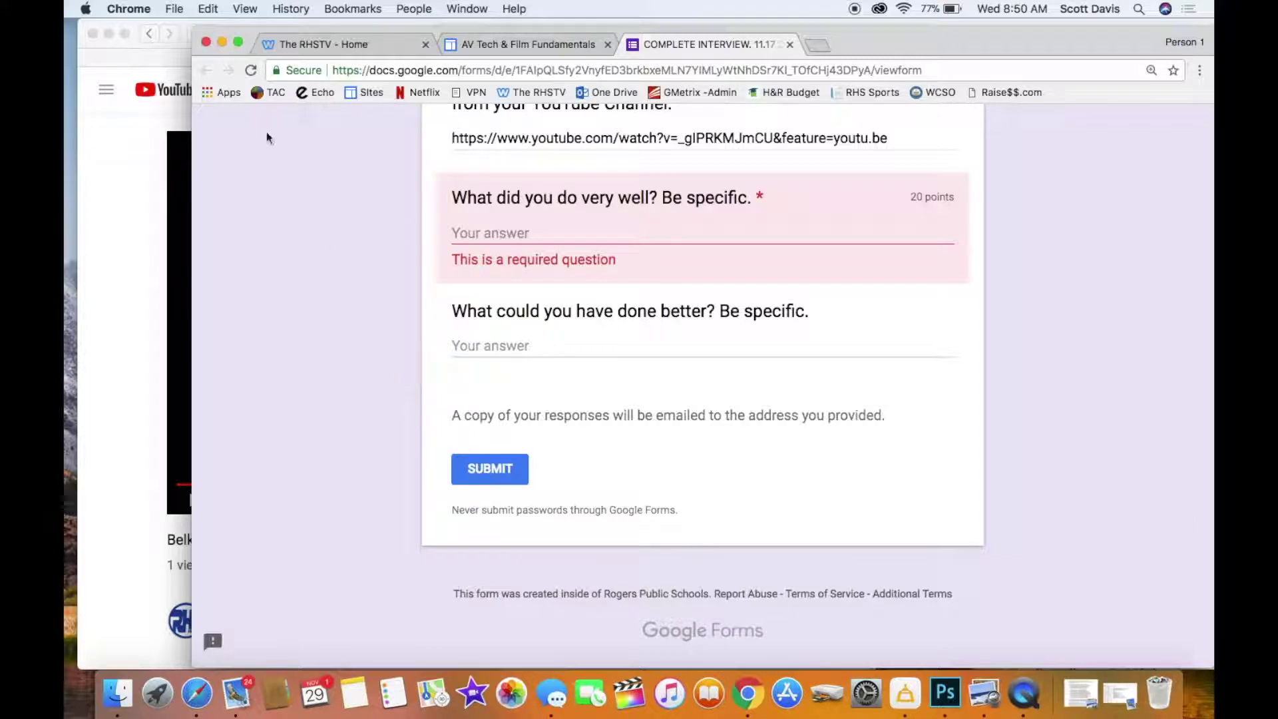
click(220, 43)
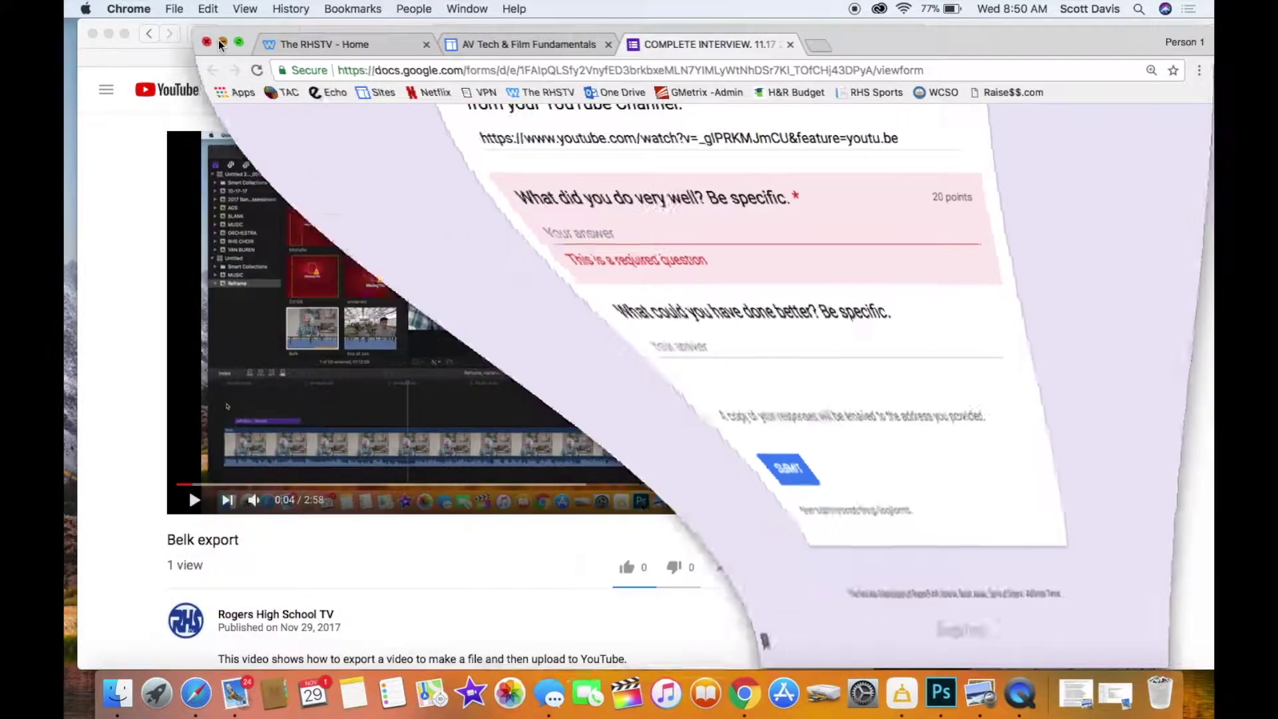
Minimize the Belk export YouTube window to show the Finder desktop.
click(108, 33)
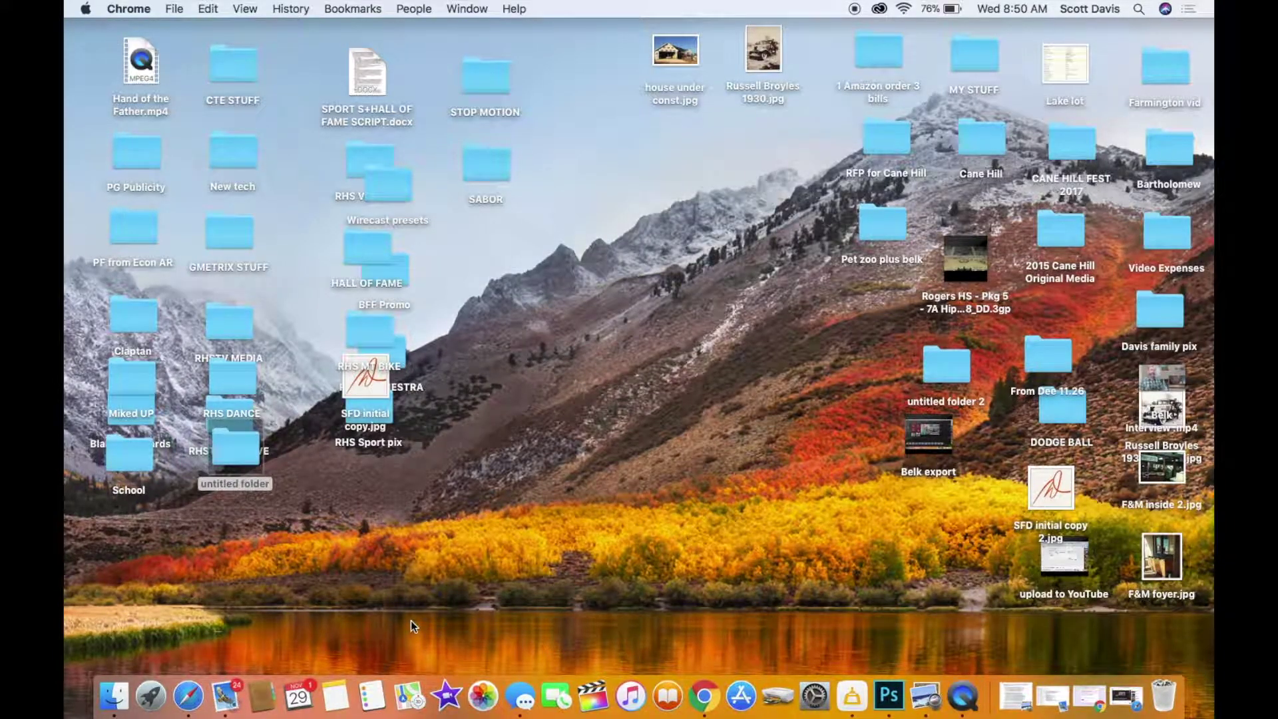